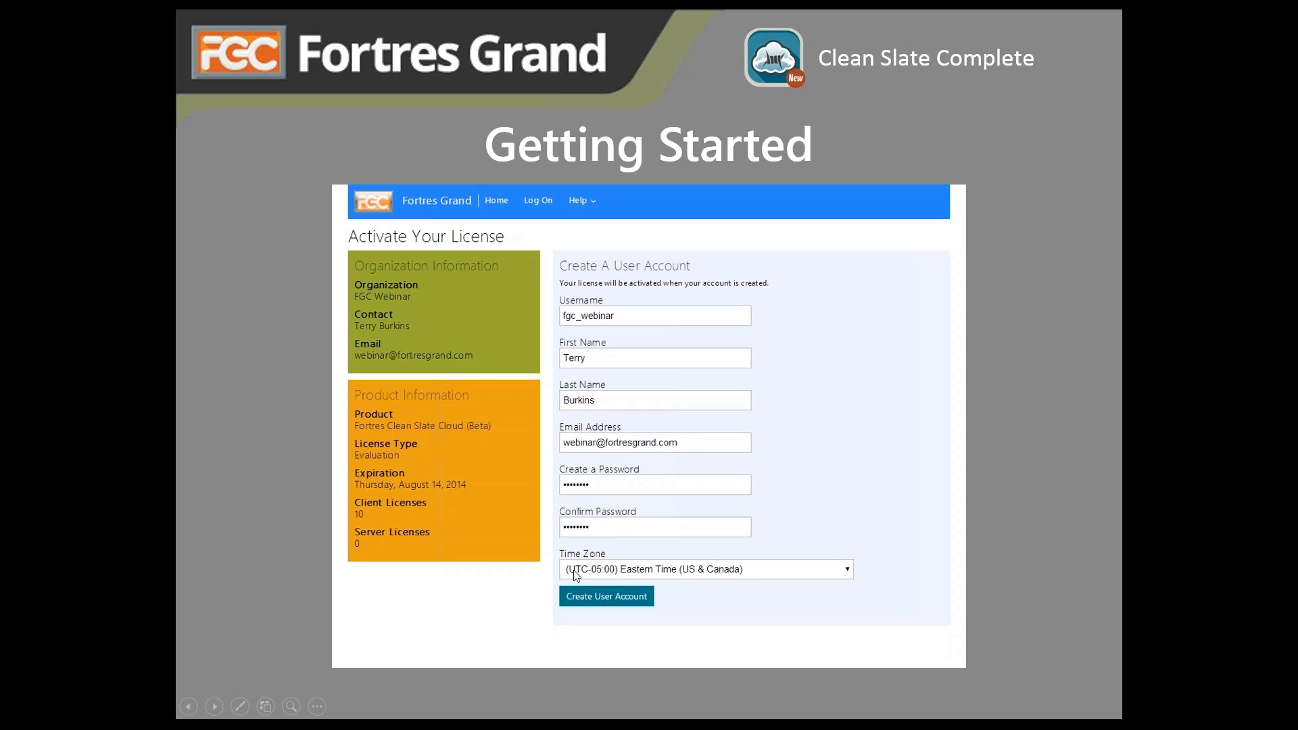
- Advance the slideshow from the Getting Started slide to the More Information slide
click(775, 483)
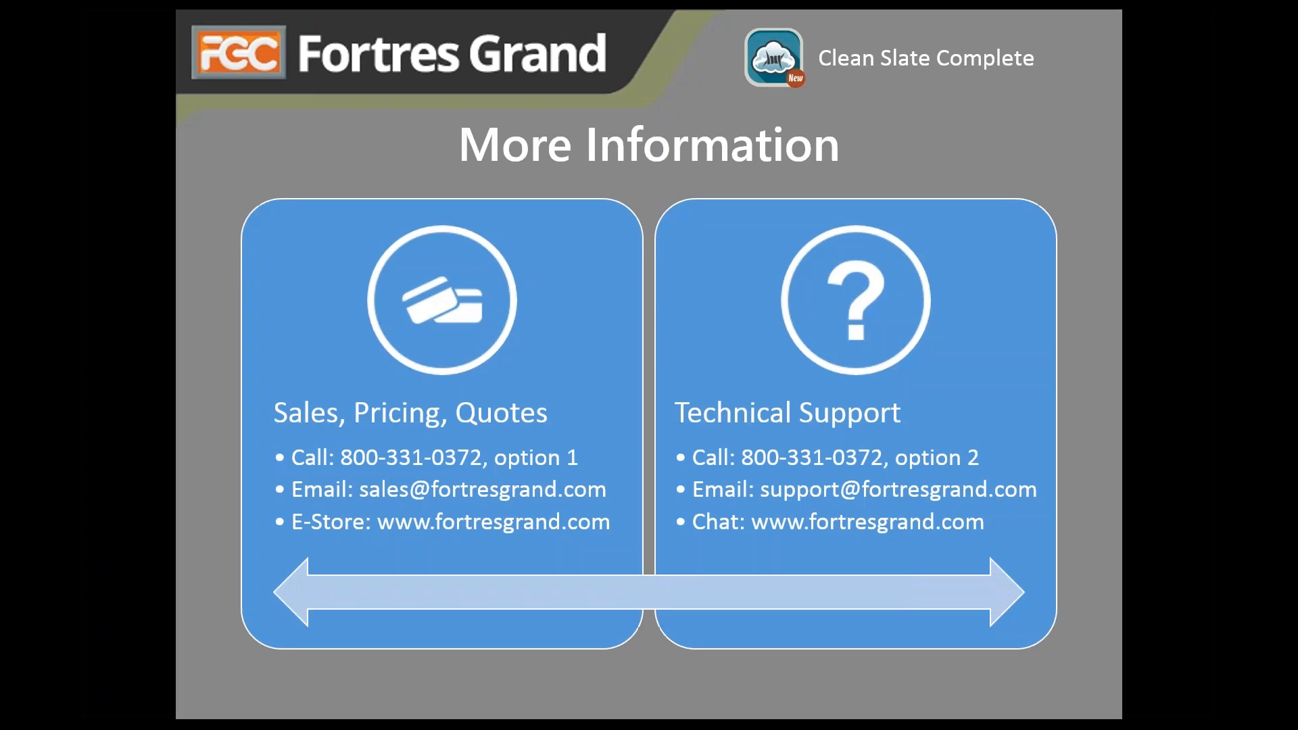
- Launch Internet Explorer from the taskbar and load app.fortresgrand.com
click(1168, 25)
click(135, 706)
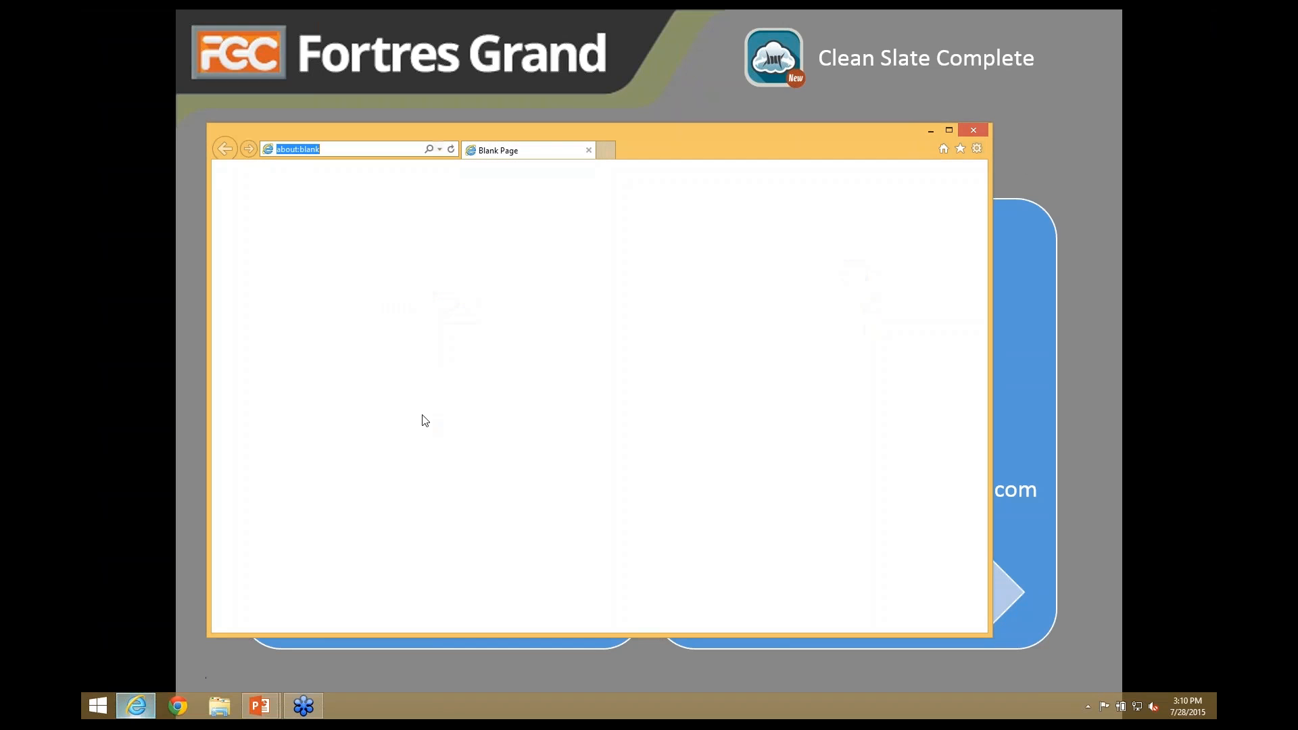
click(348, 150)
key(BackSpace)
key(BackSpace)
key(BackSpace)
key(BackSpace)
key(BackSpace)
key(BackSpace)
key(BackSpace)
key(BackSpace)
key(BackSpace)
key(BackSpace)
key(BackSpace)
text(app.fortresgrand)
key(Return)
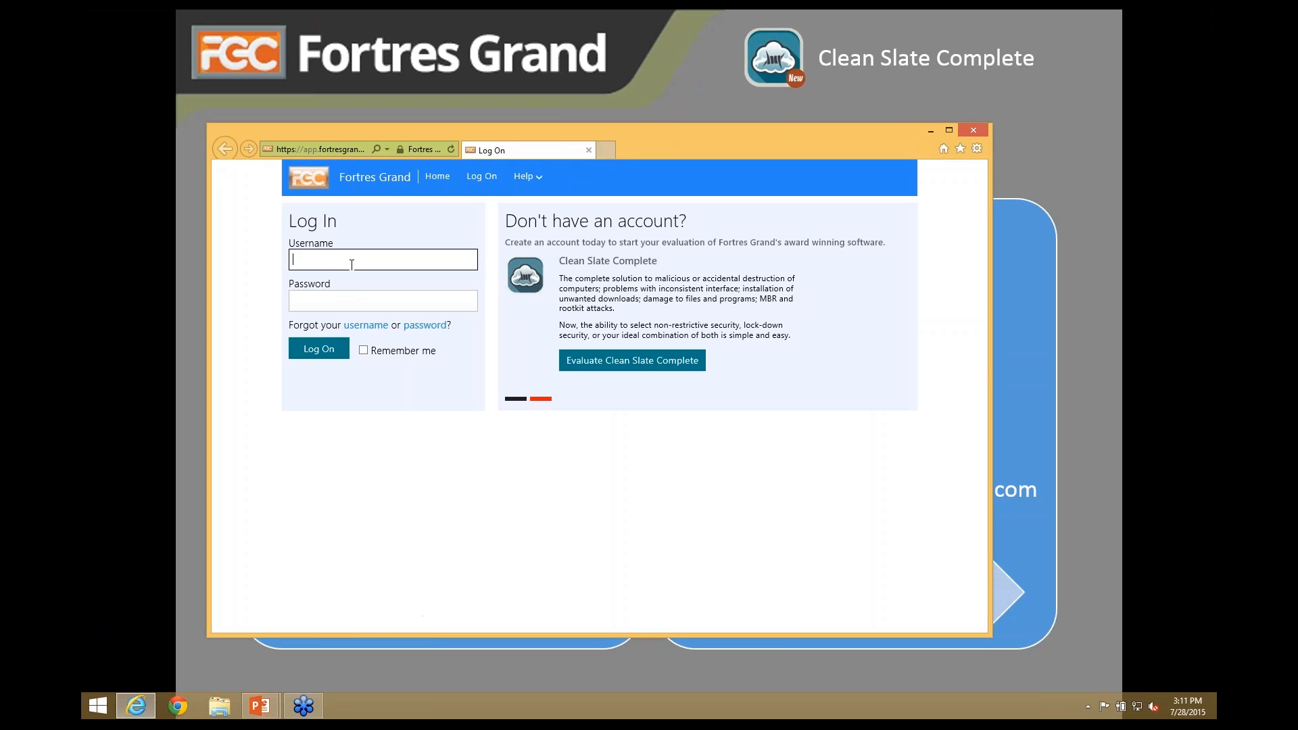
- Log in to the portal with the organization's username and password
text(fgc-webinar)
key(Tab)
text(••••••••)
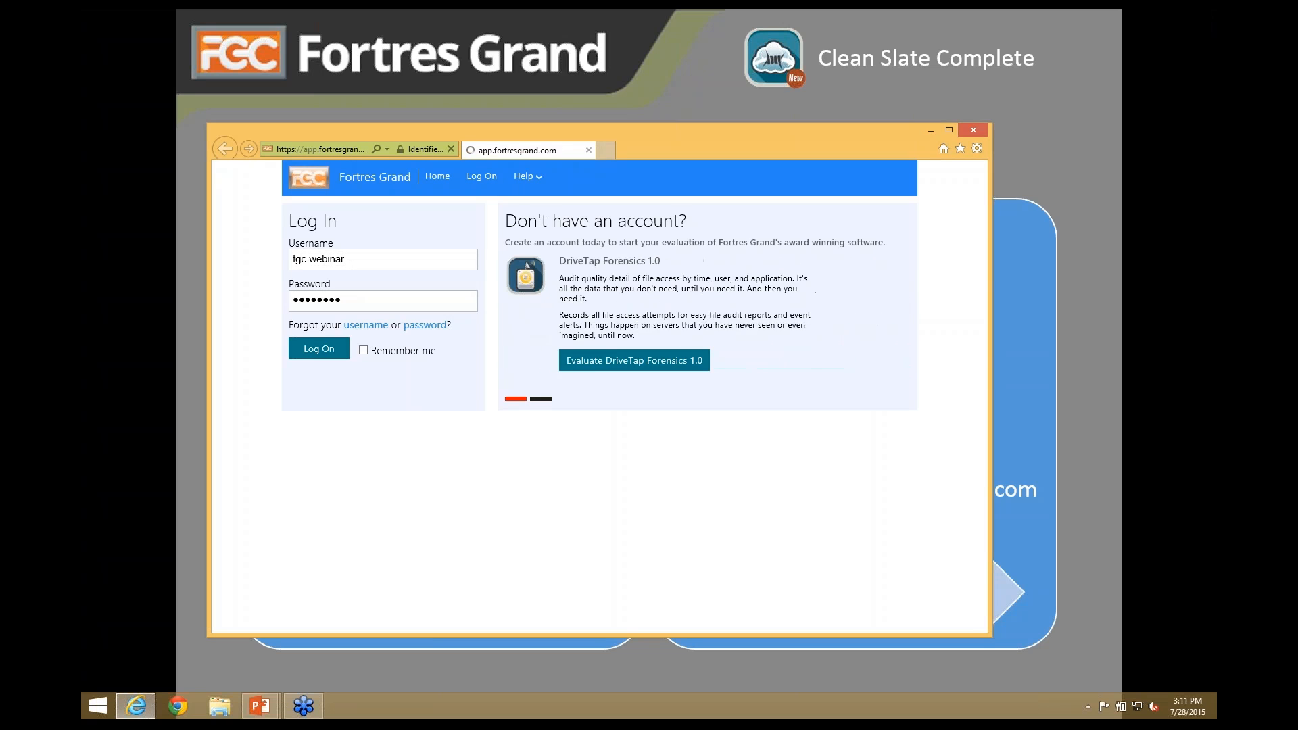
key(Return)
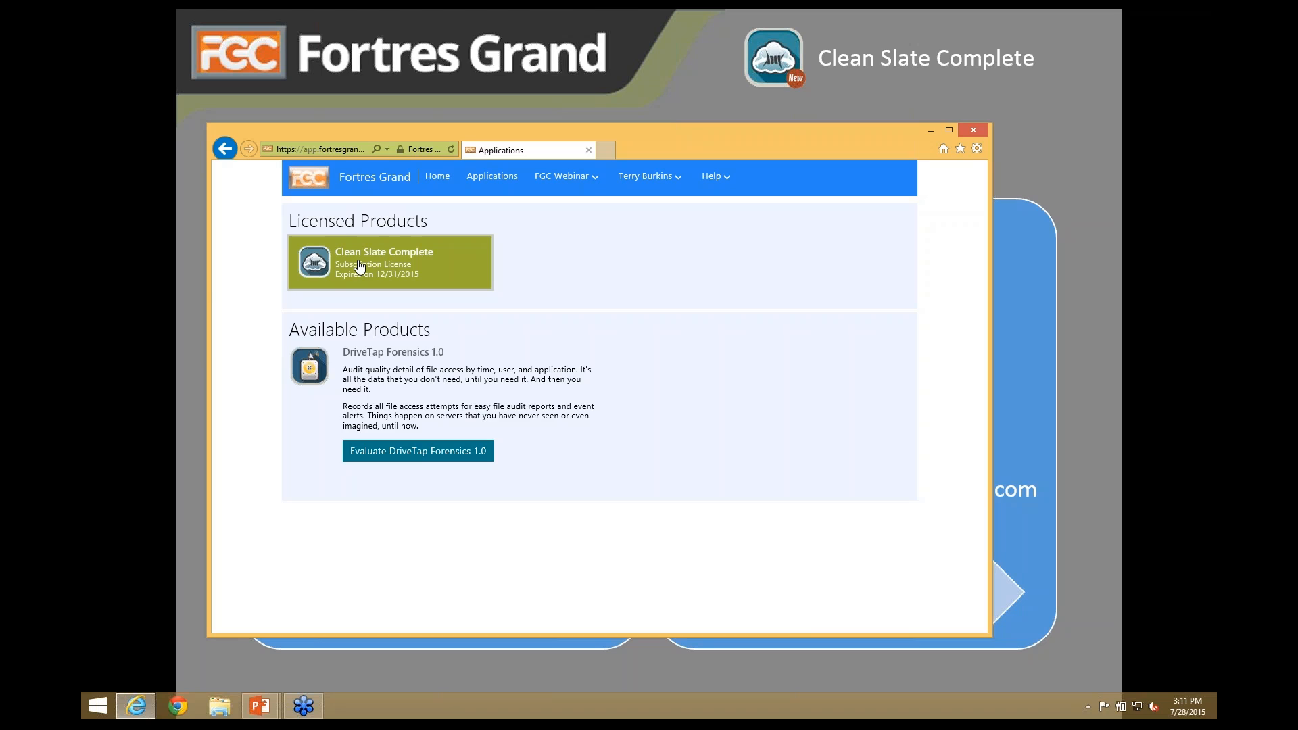
- Open Clean Slate Complete's details: subscription expiring 12/31/2015, 5 of 10 licenses left
click(360, 267)
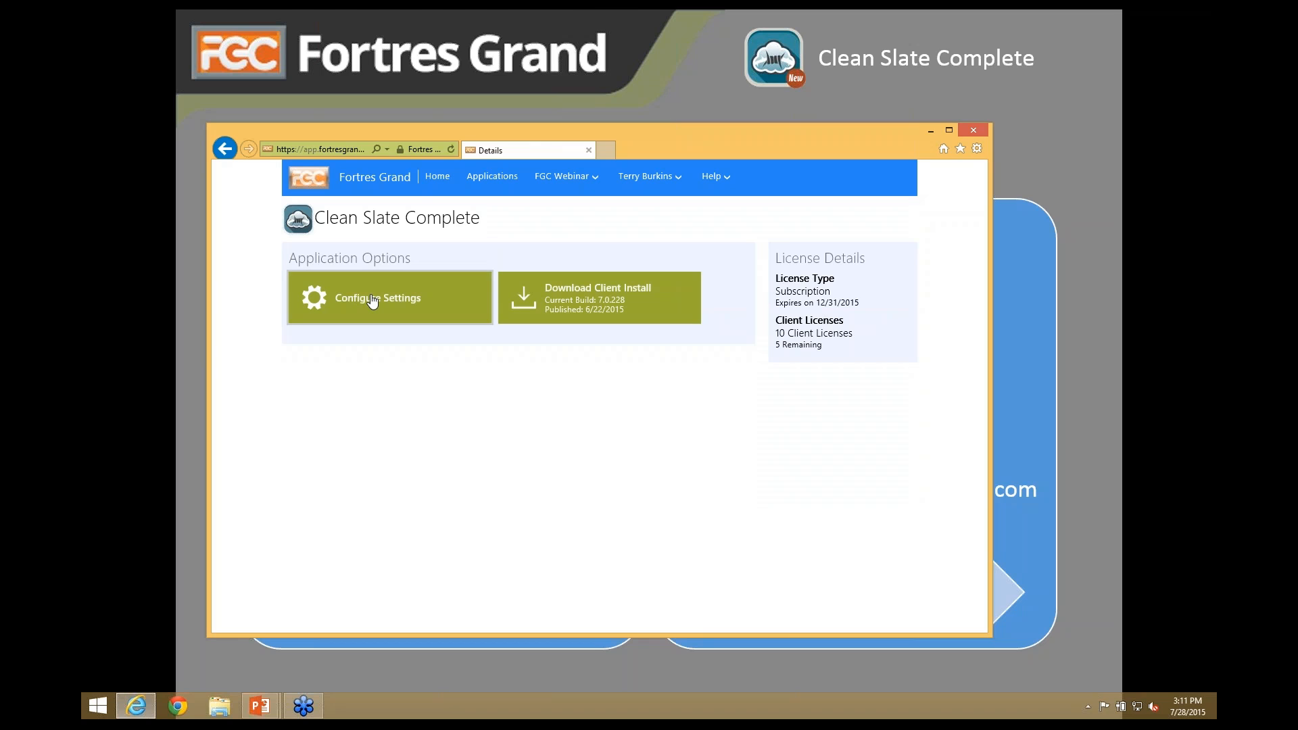
click(567, 177)
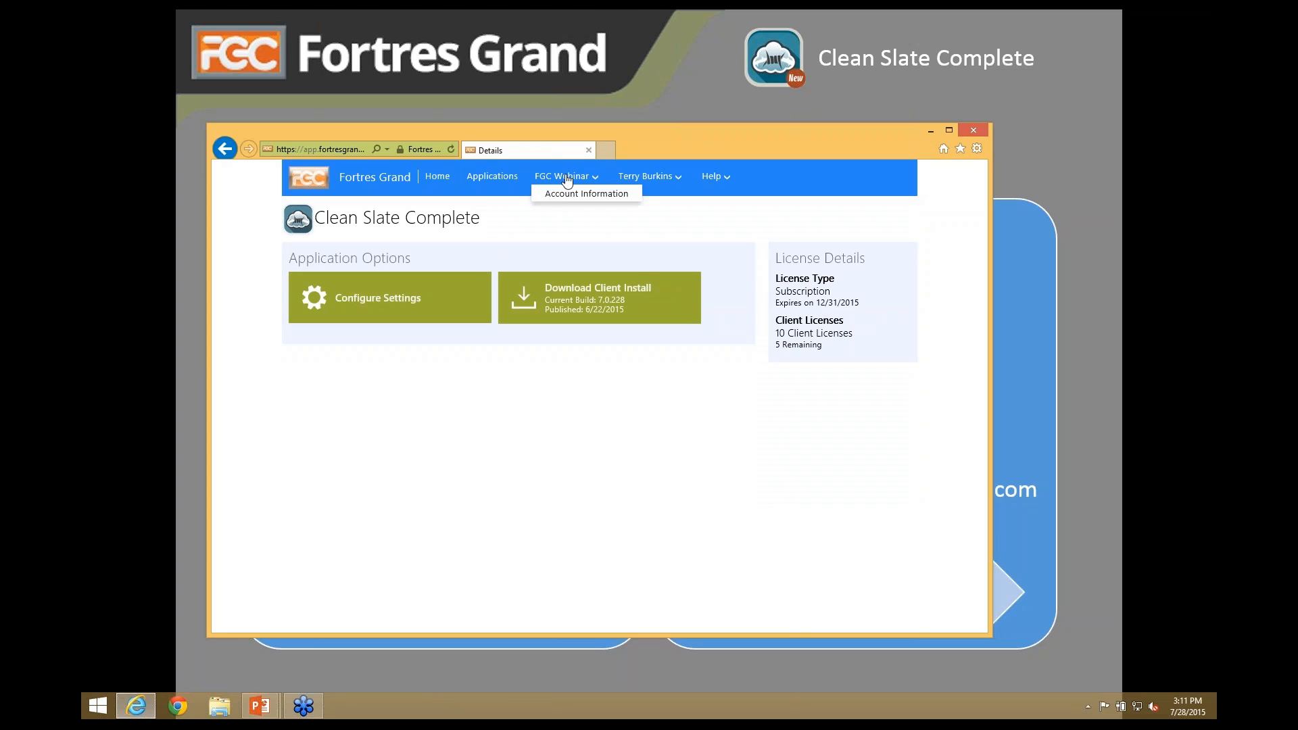
- View Account Information, preview the third-party administrator invitation form, then go back
click(567, 198)
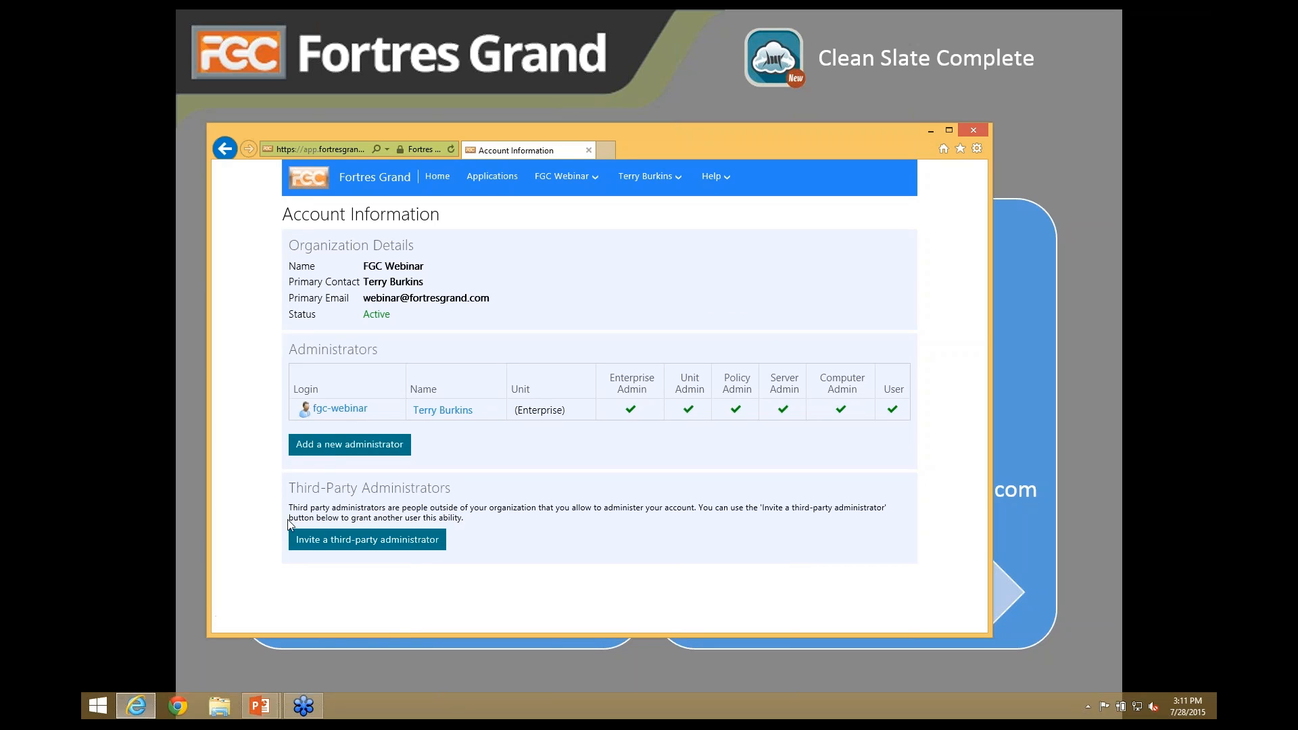
click(359, 544)
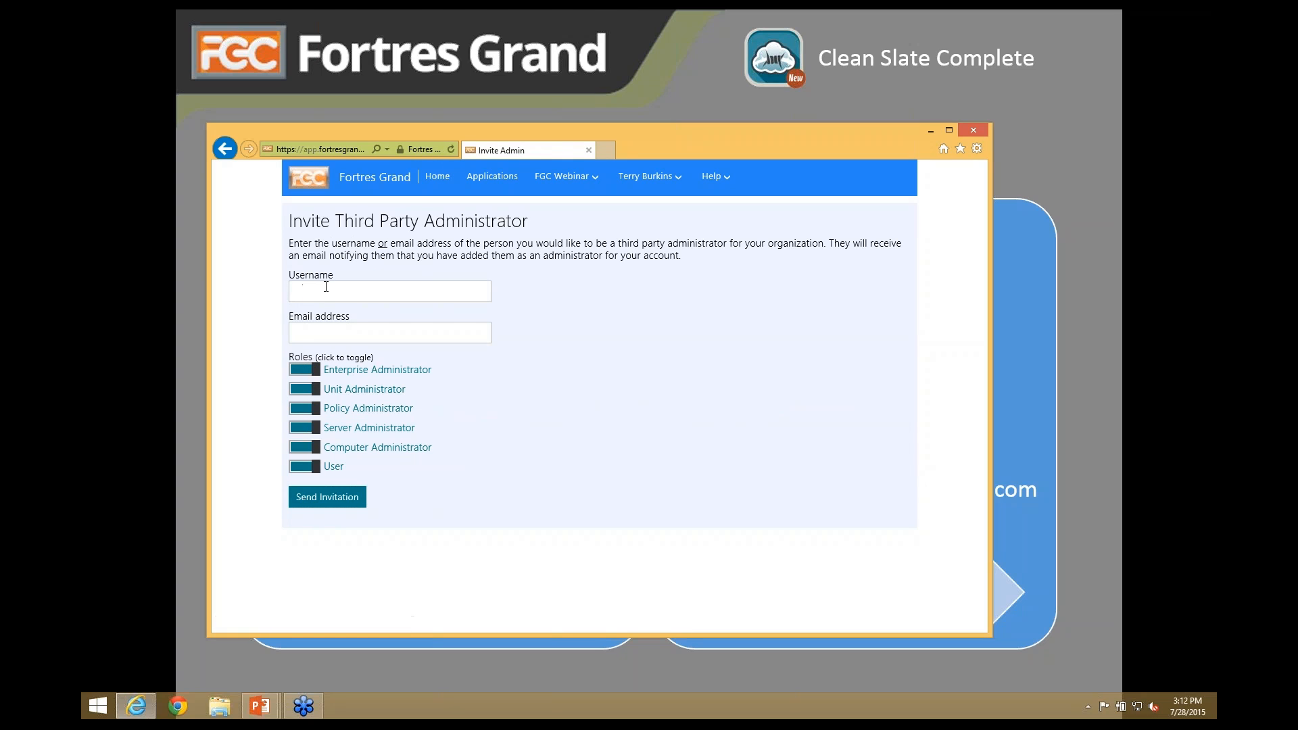
click(224, 148)
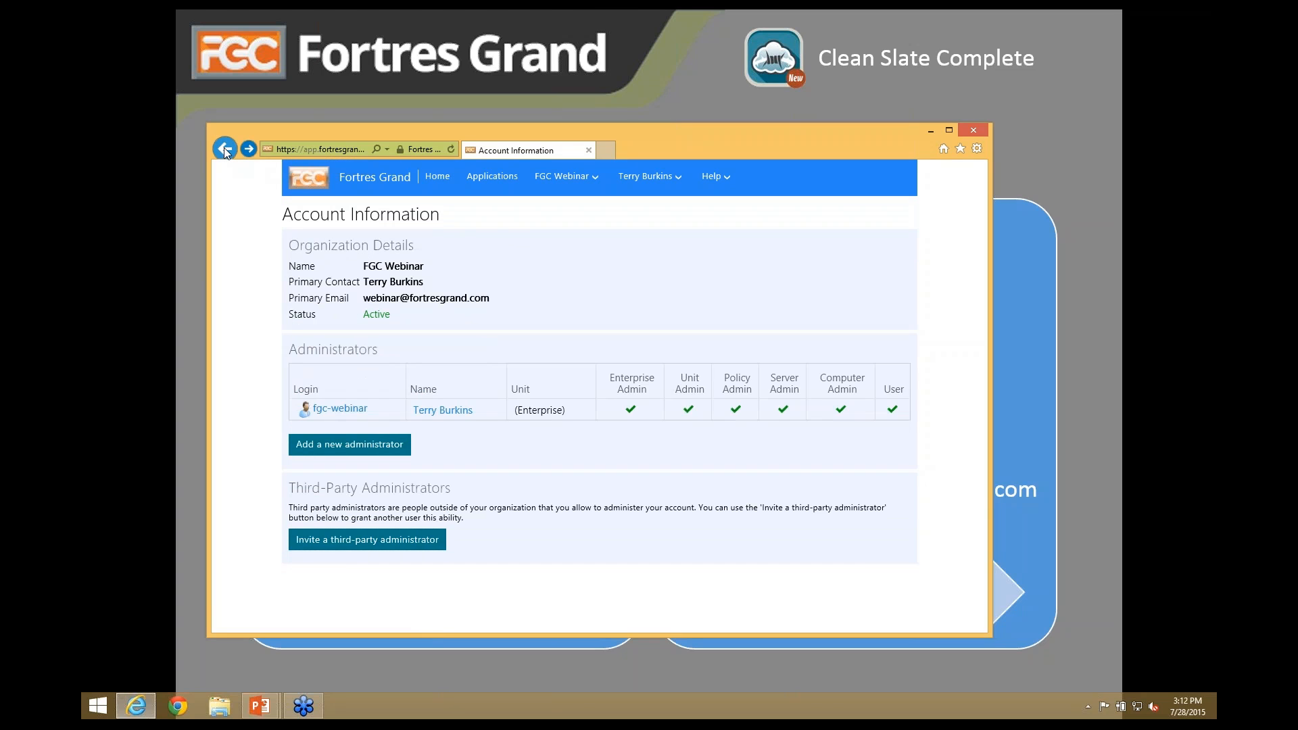
- Browse Organizational Units, Product Licenses, then the 33-entry Event Log from the FGC Webinar menu
click(563, 176)
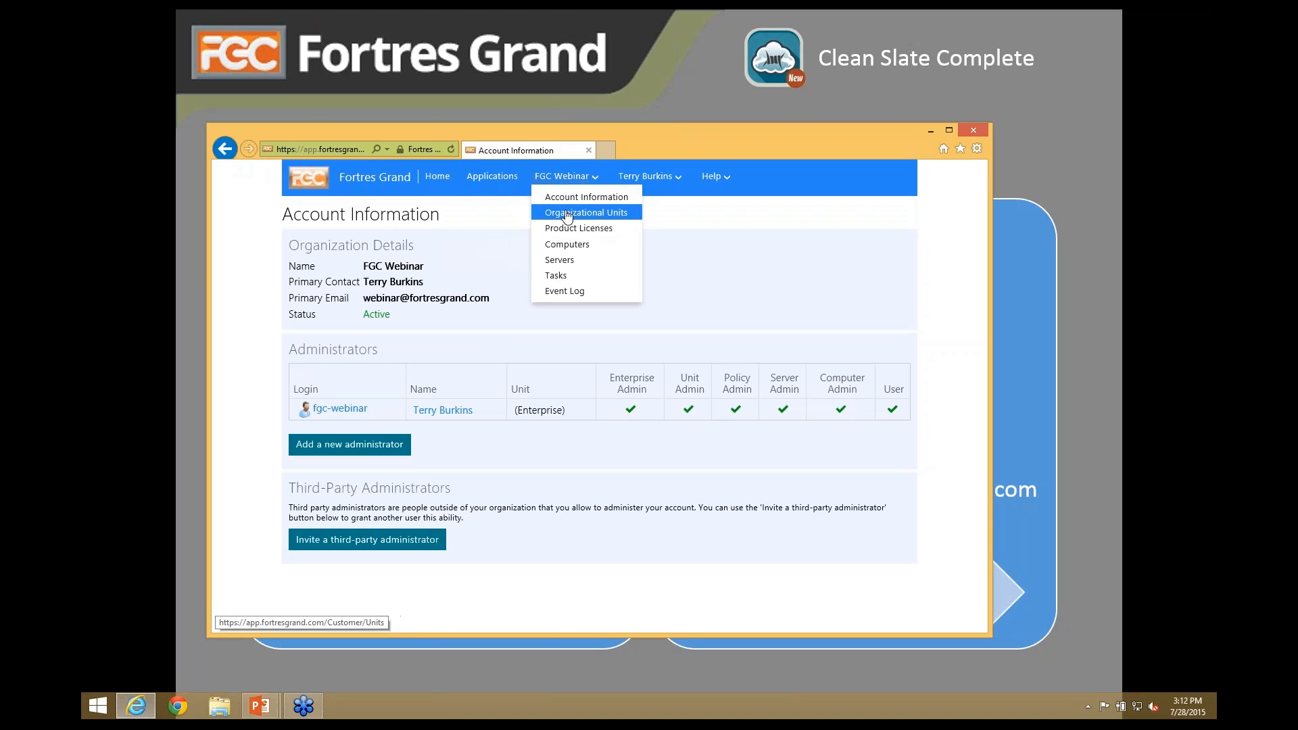
click(567, 213)
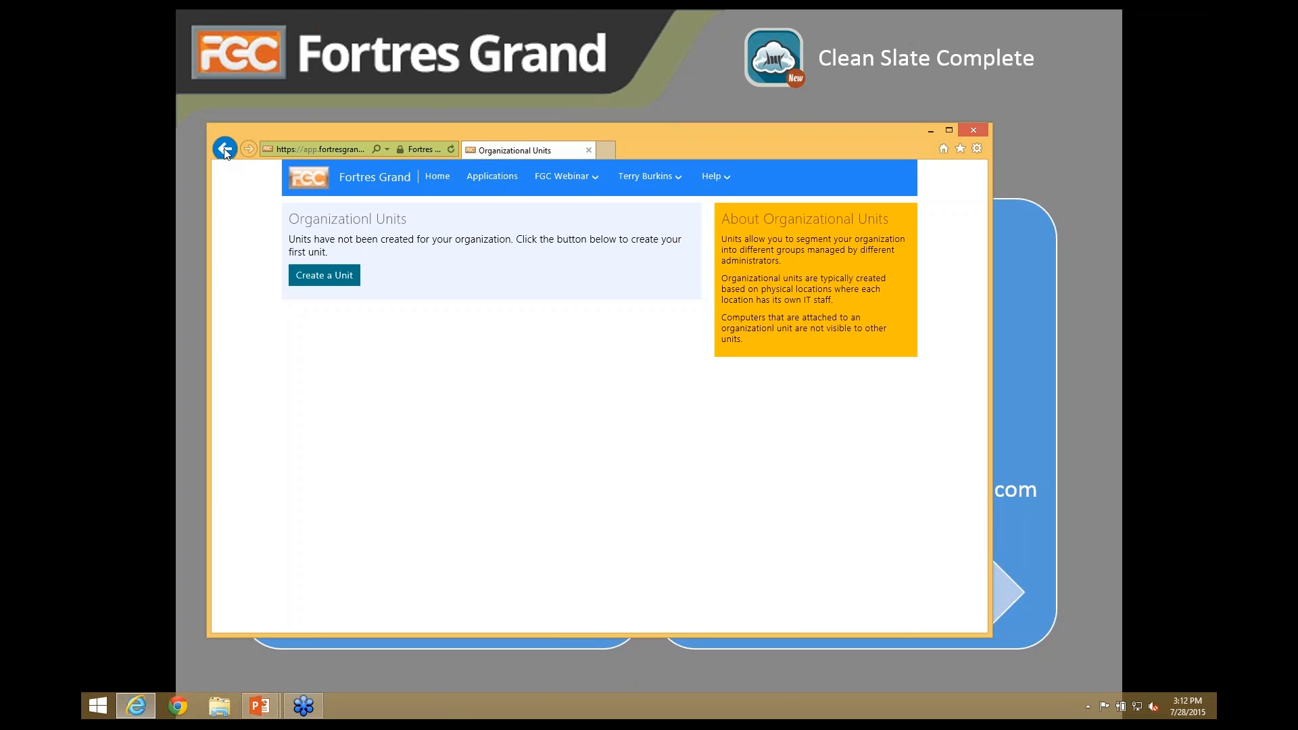
click(565, 177)
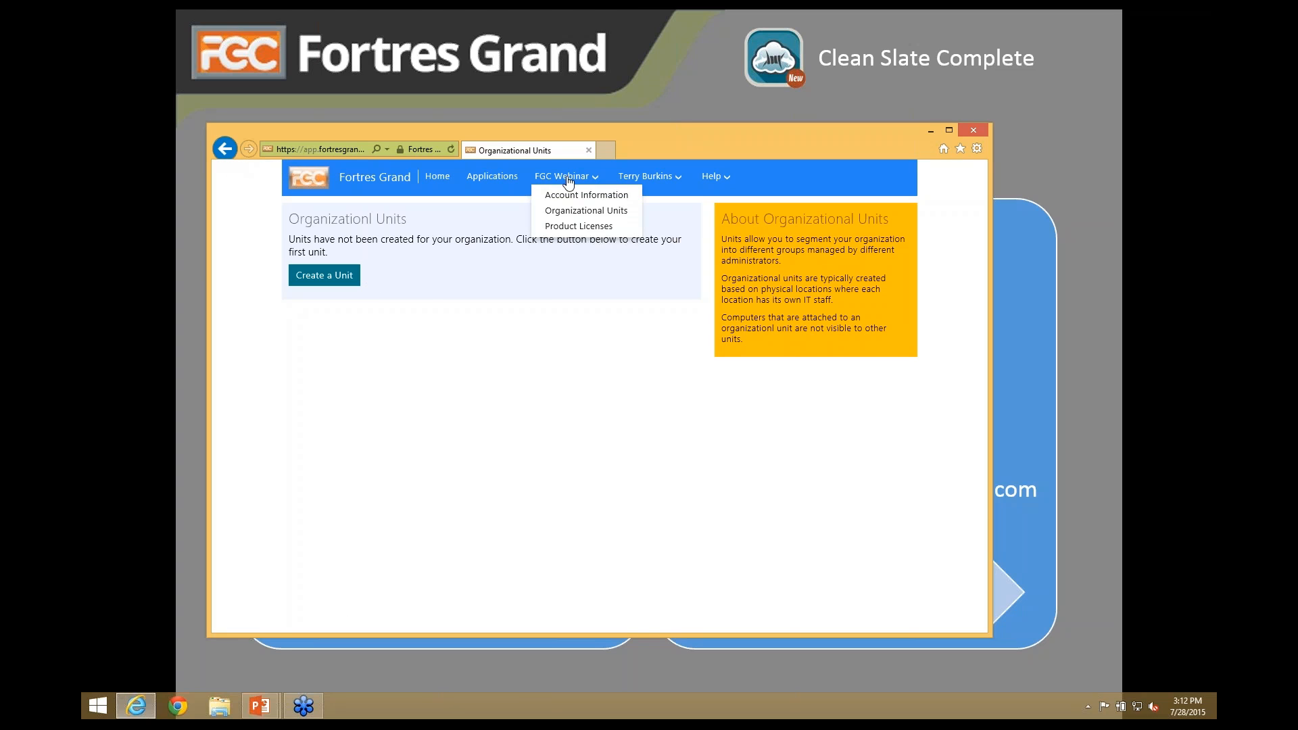
click(567, 230)
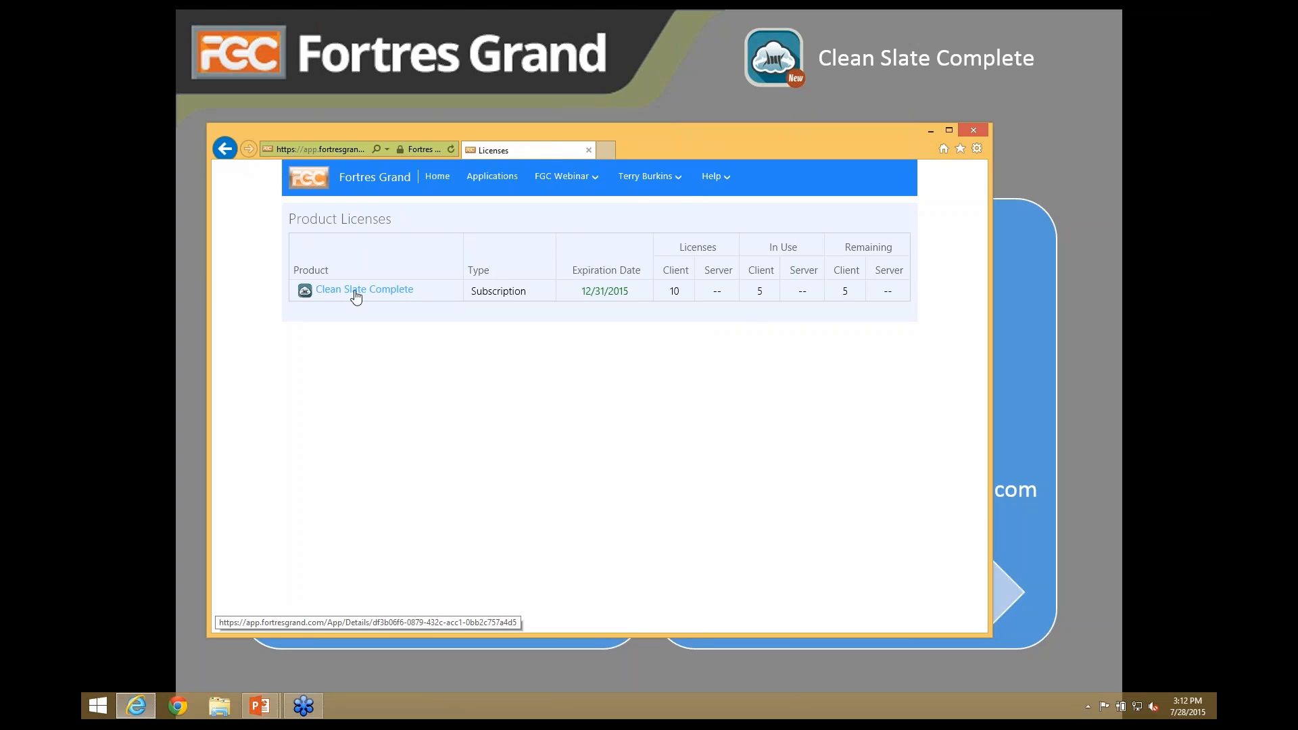
click(565, 176)
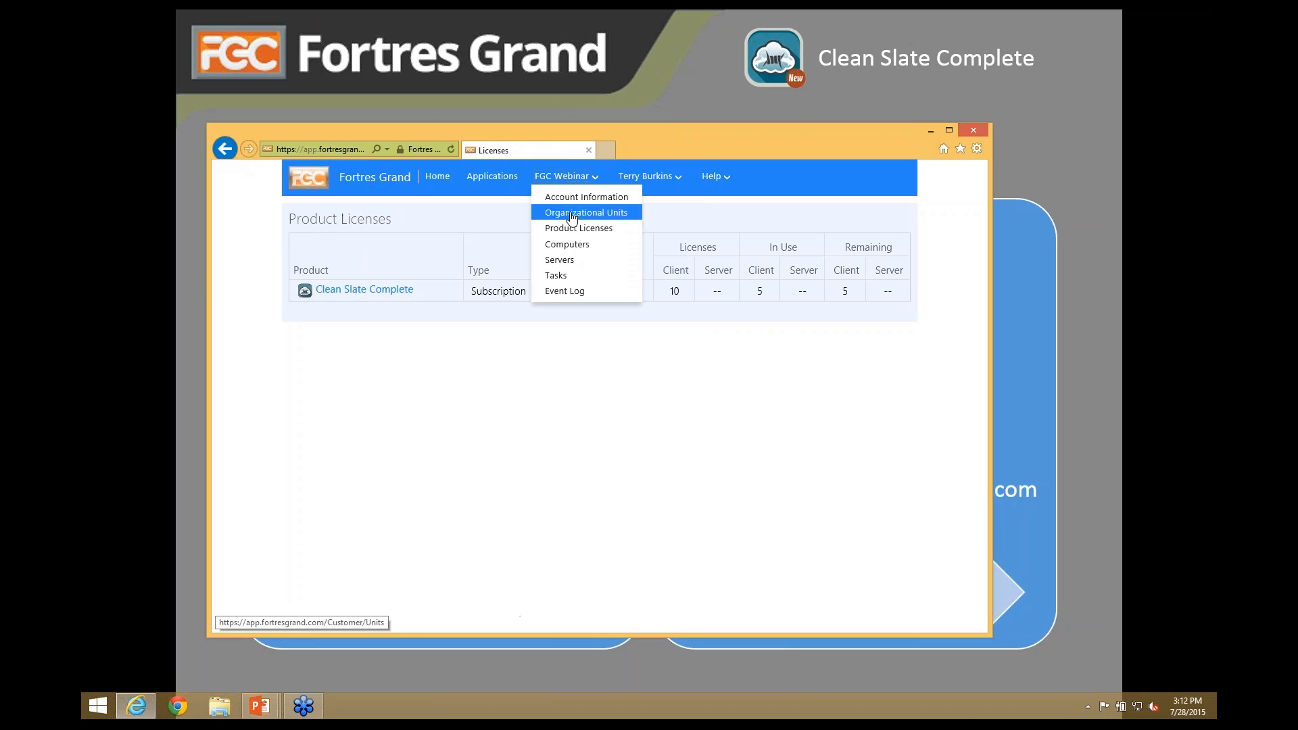
click(560, 292)
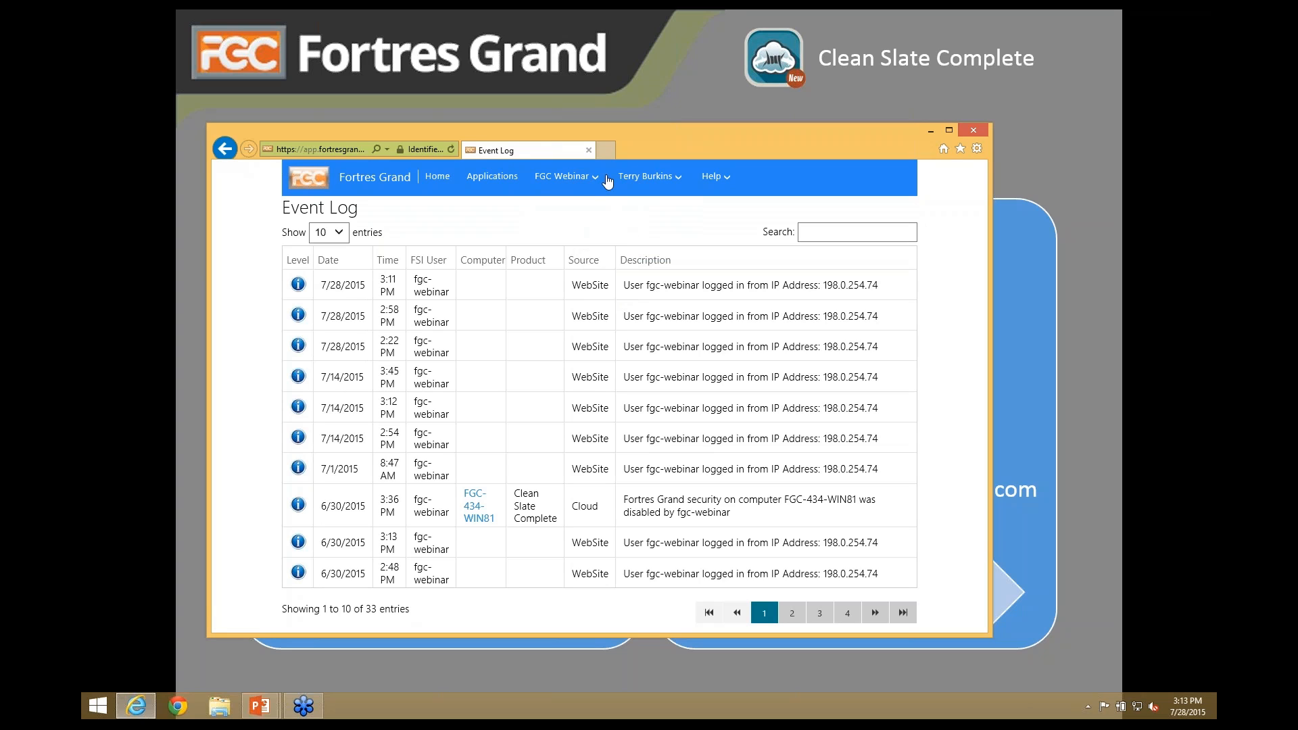
- Check My Profile, then return through Applications to the Clean Slate Complete details page
click(652, 178)
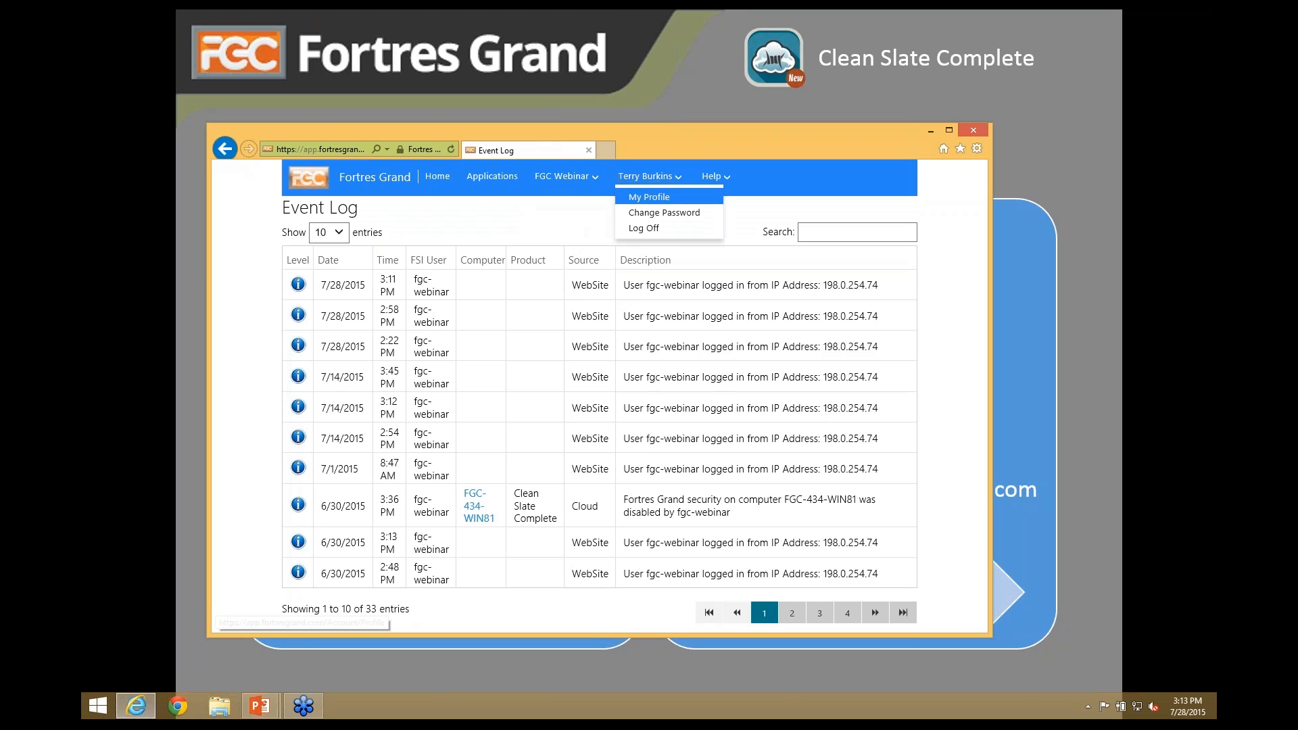
click(651, 198)
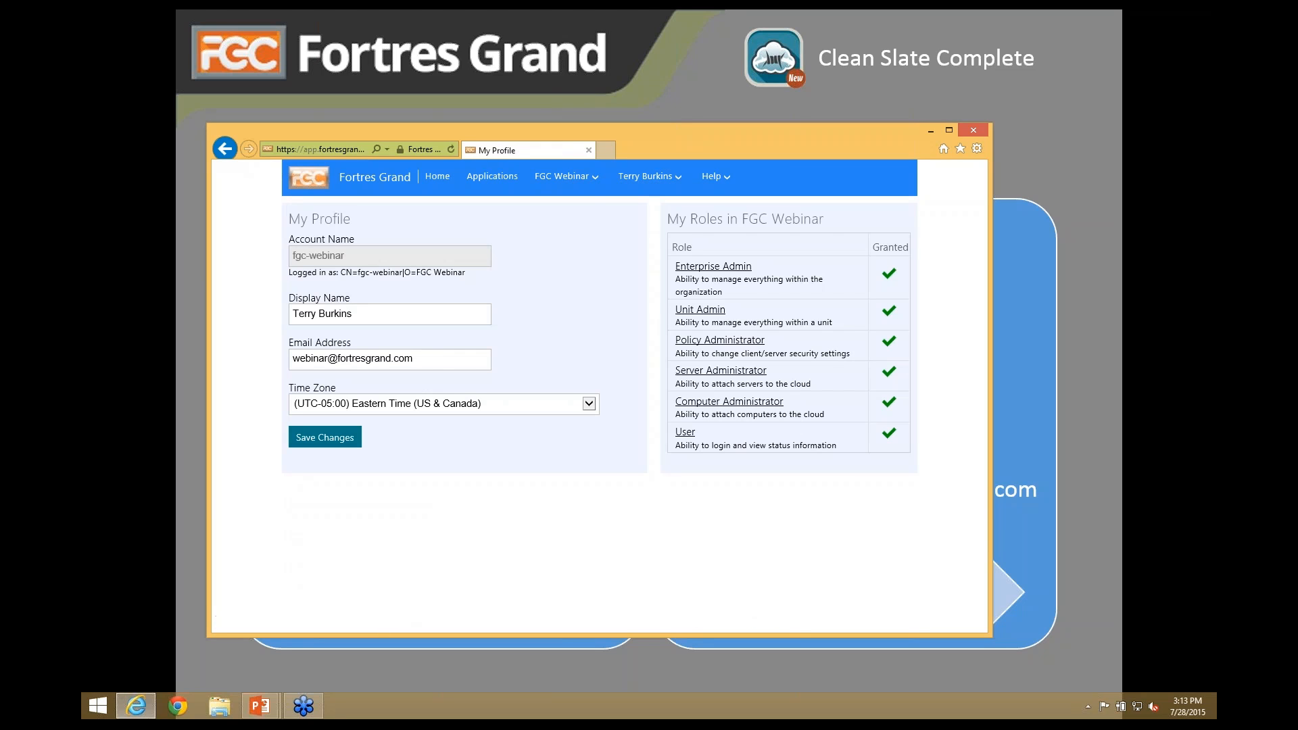
click(654, 181)
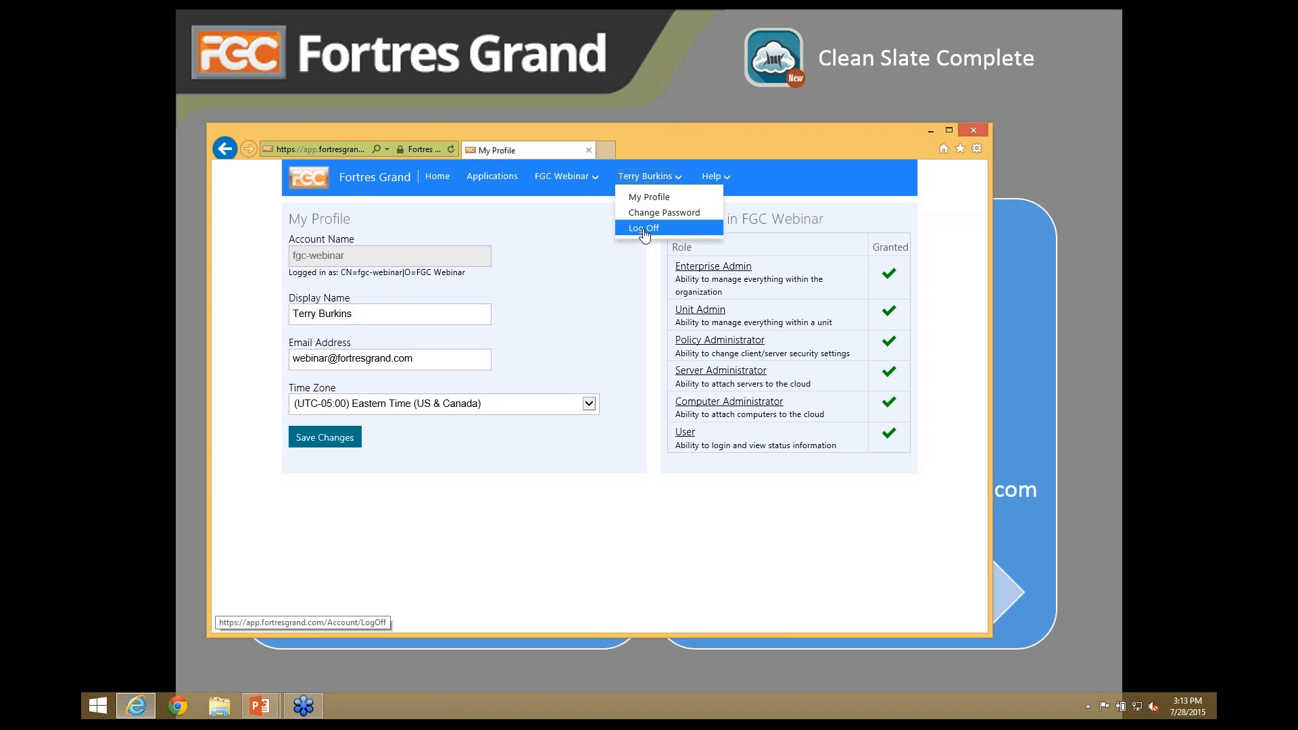
click(483, 179)
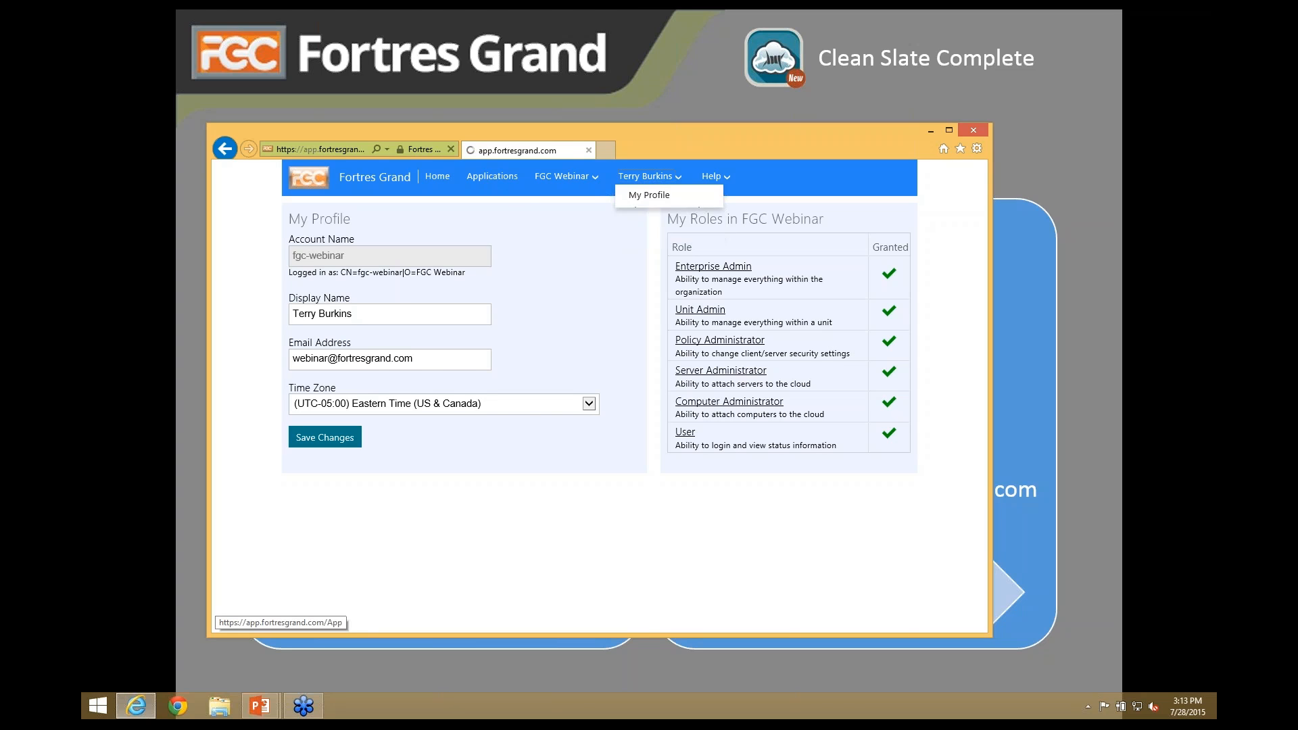
click(380, 262)
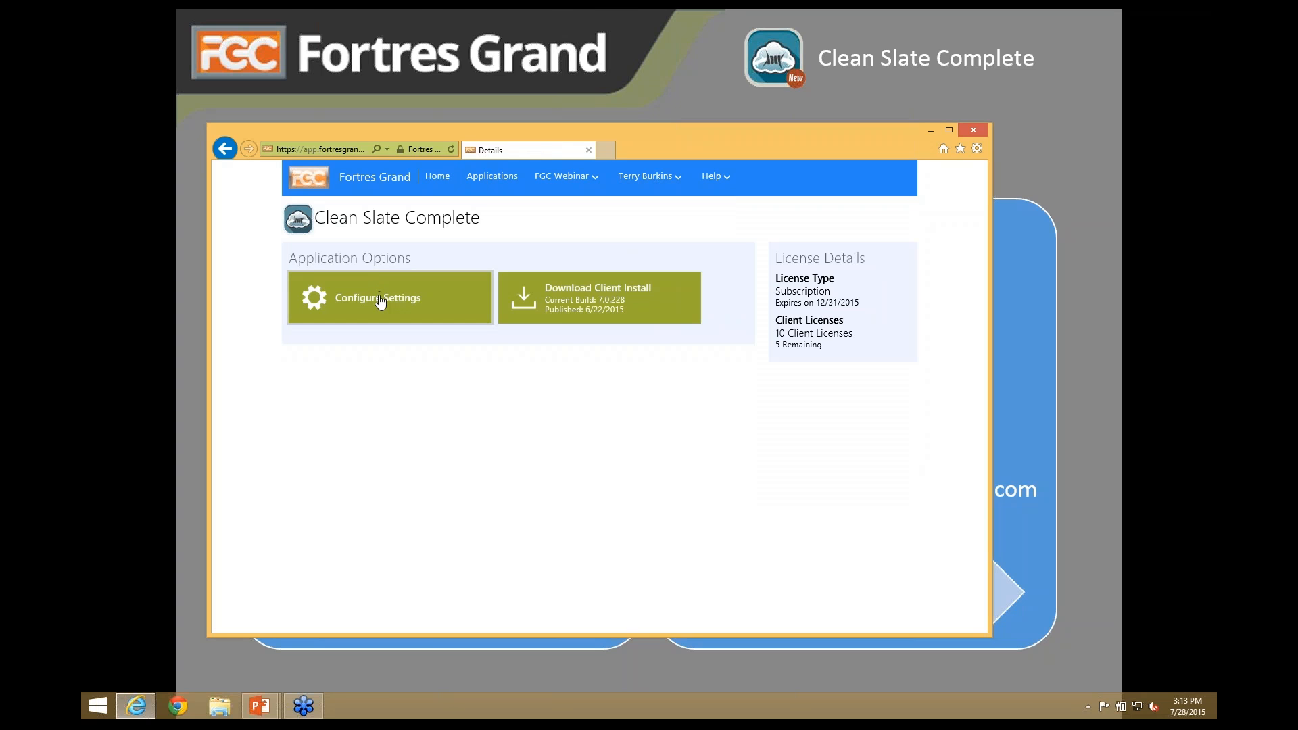
- Open the Configure Settings console listing the Administrators, System and All Users experiences
click(380, 301)
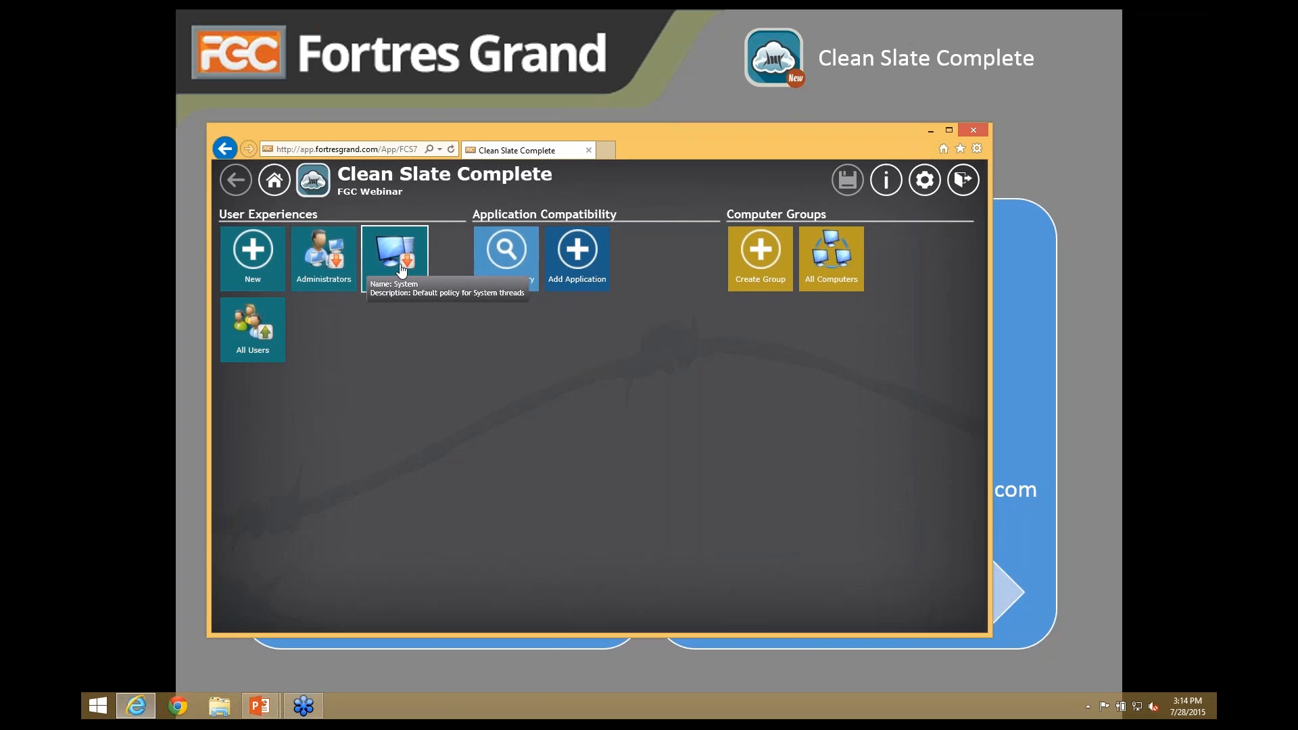
- Open the All Users experience, which applies to Everyone on All Computers
click(248, 330)
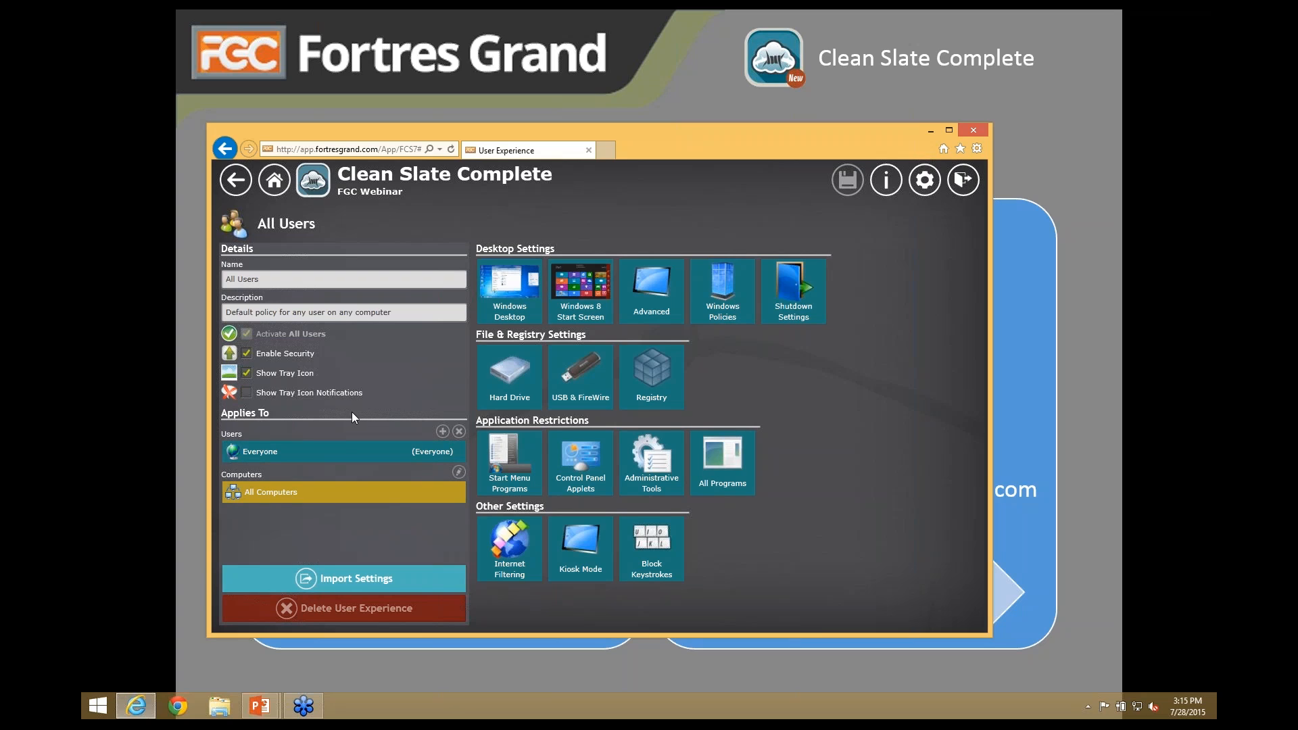
- Open All Users' Windows desktop settings, toggling Recycle Bin and Computer icon off and back on
click(509, 289)
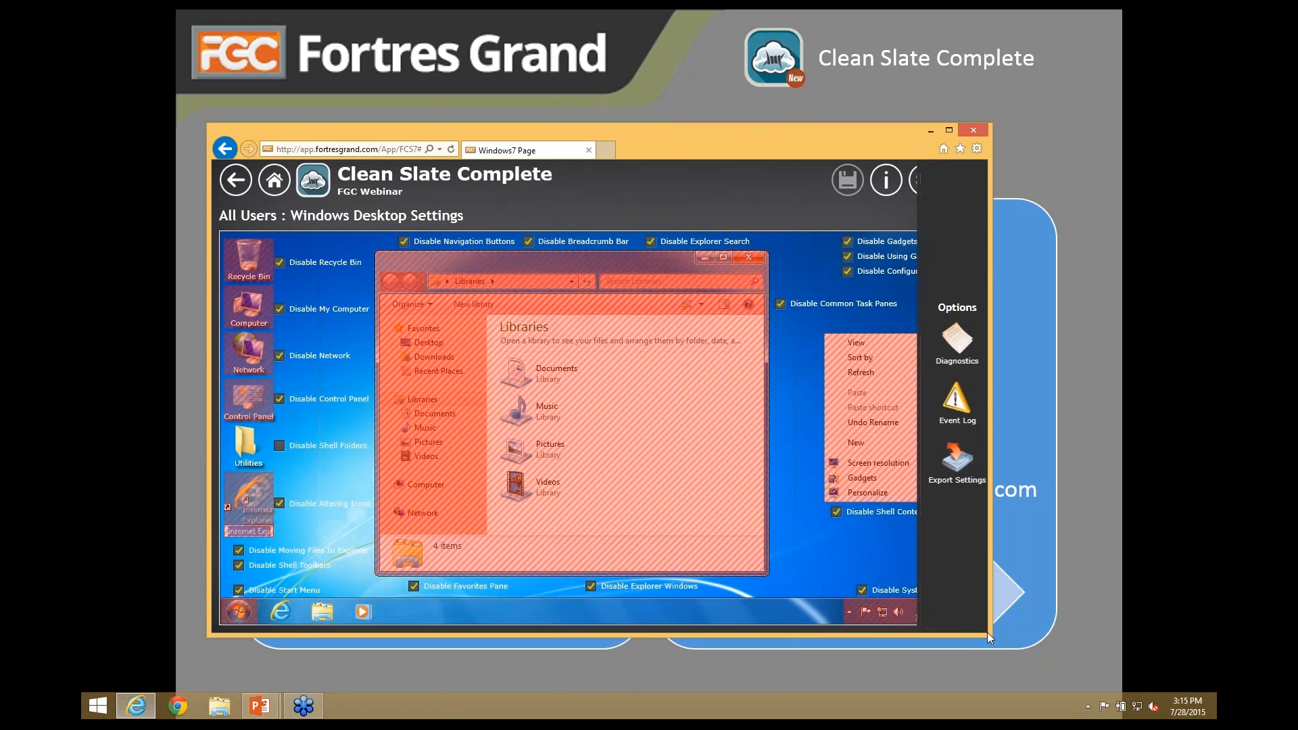
drag(991, 638, 1023, 670)
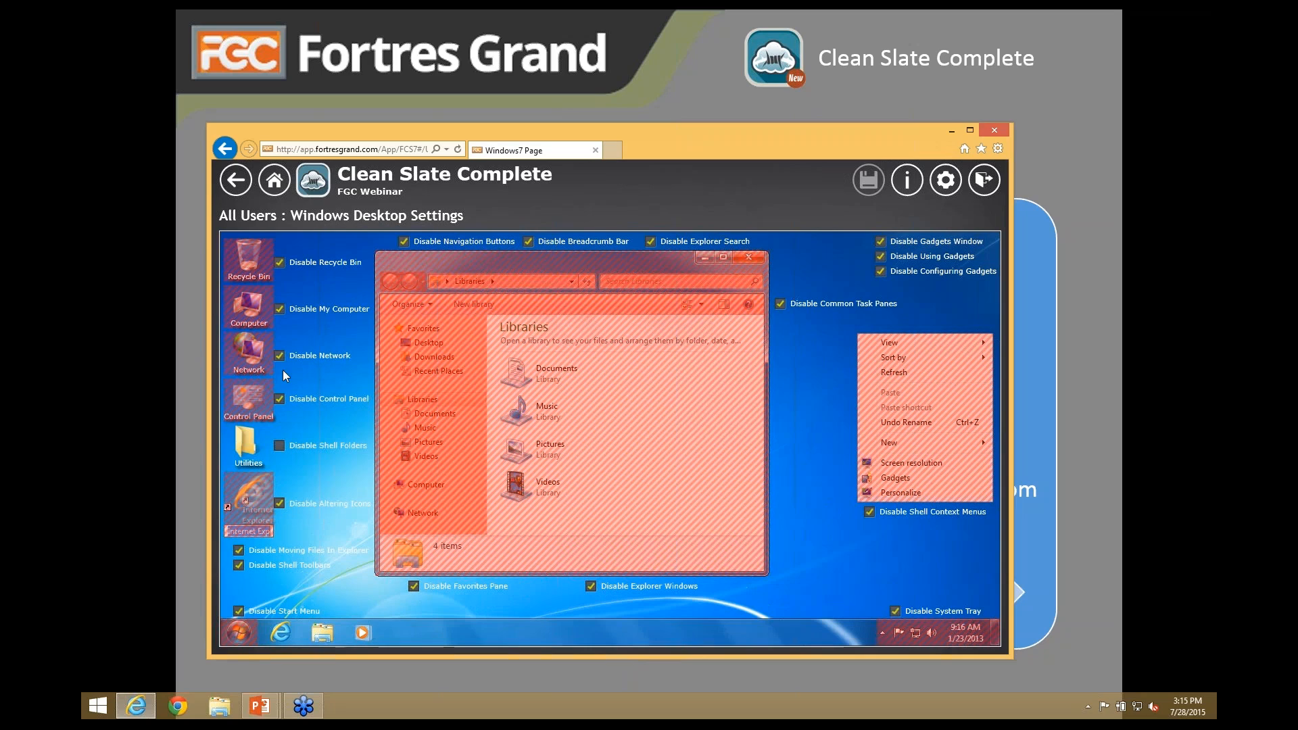
click(280, 262)
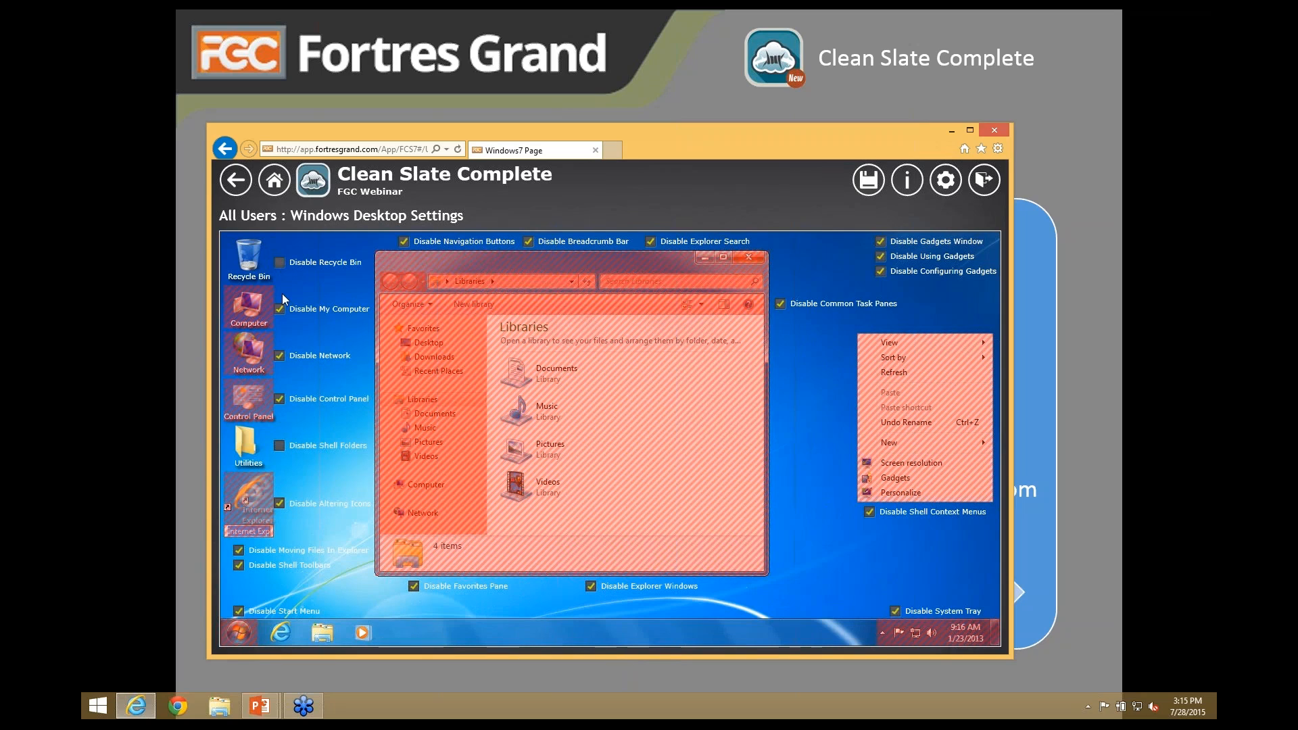
click(280, 309)
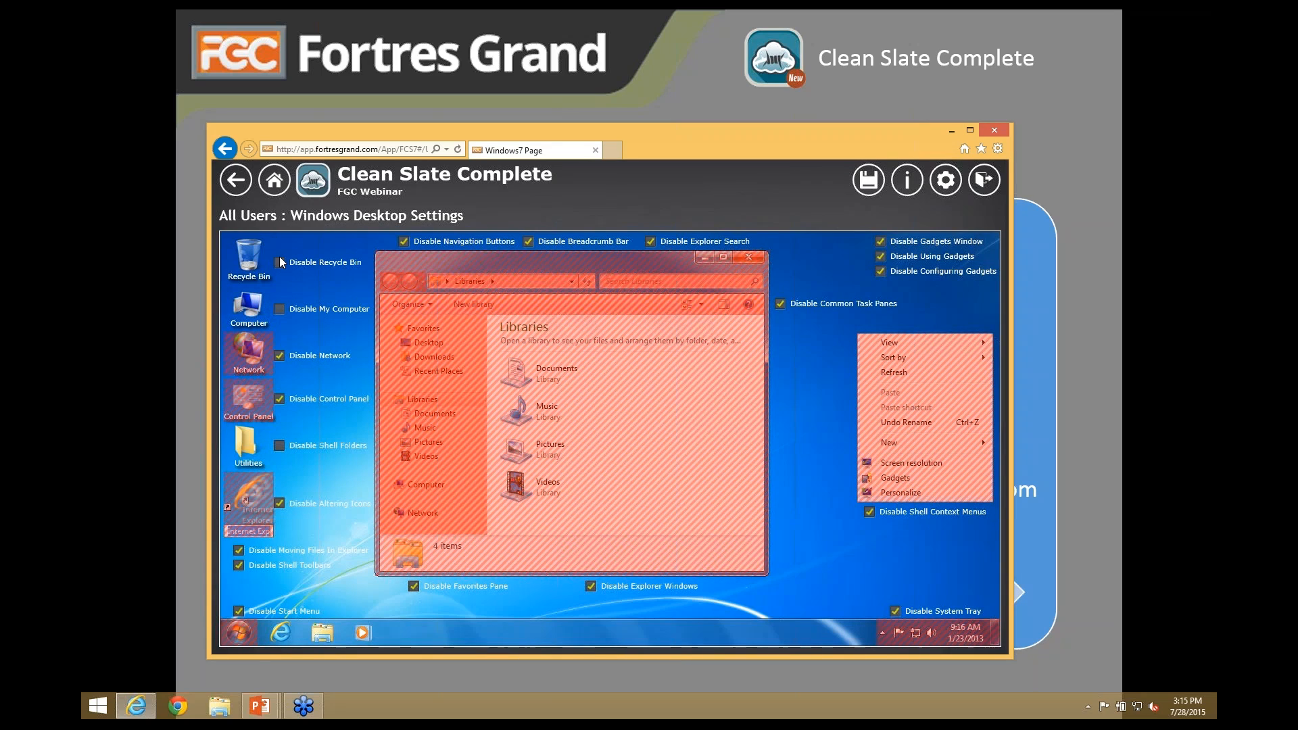
click(279, 261)
click(280, 309)
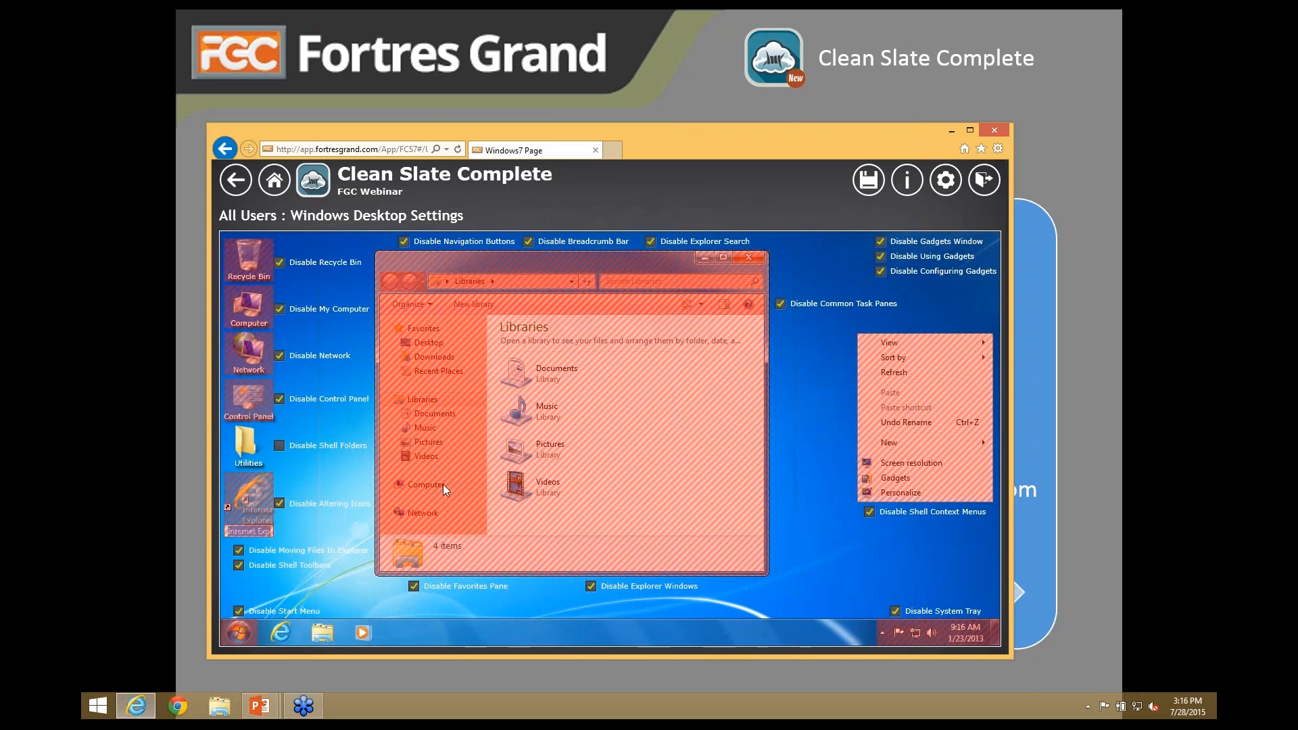
- Re-enable Explorer windows, navigation buttons and breadcrumb bar, then return to All Users
click(593, 586)
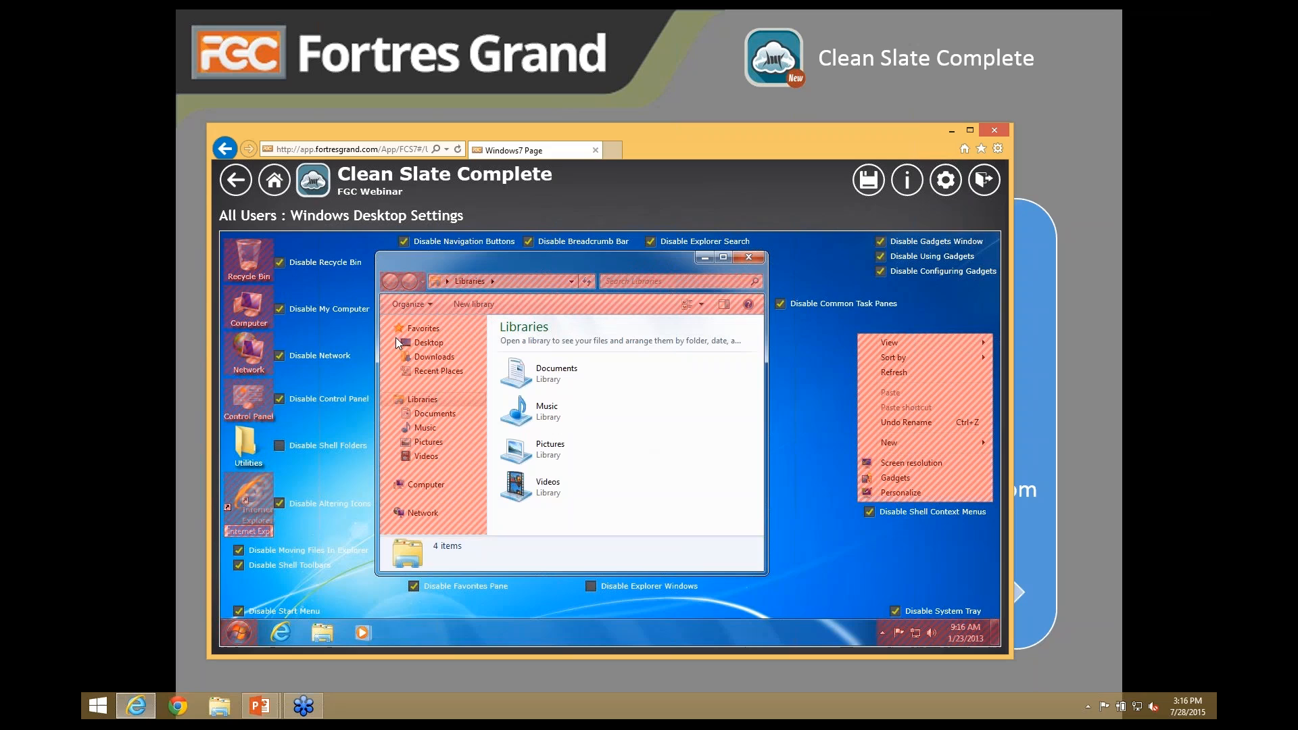
click(404, 242)
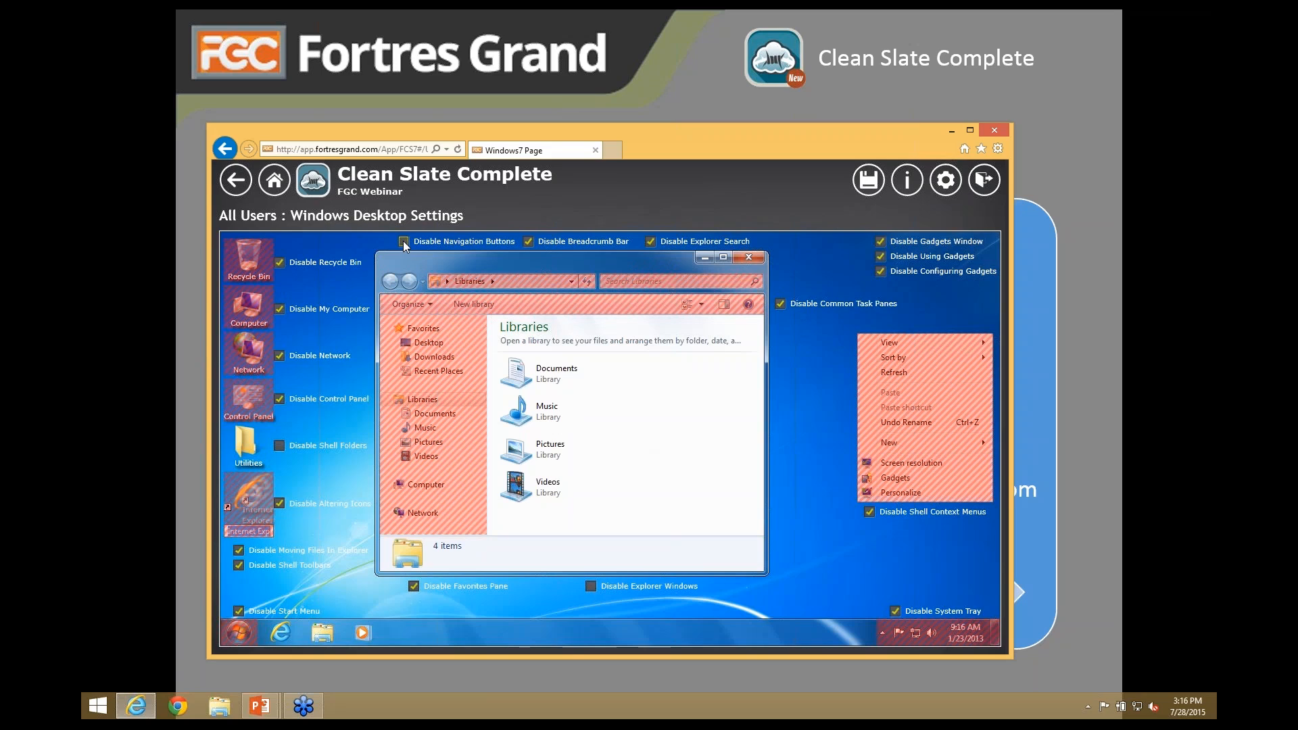
click(555, 243)
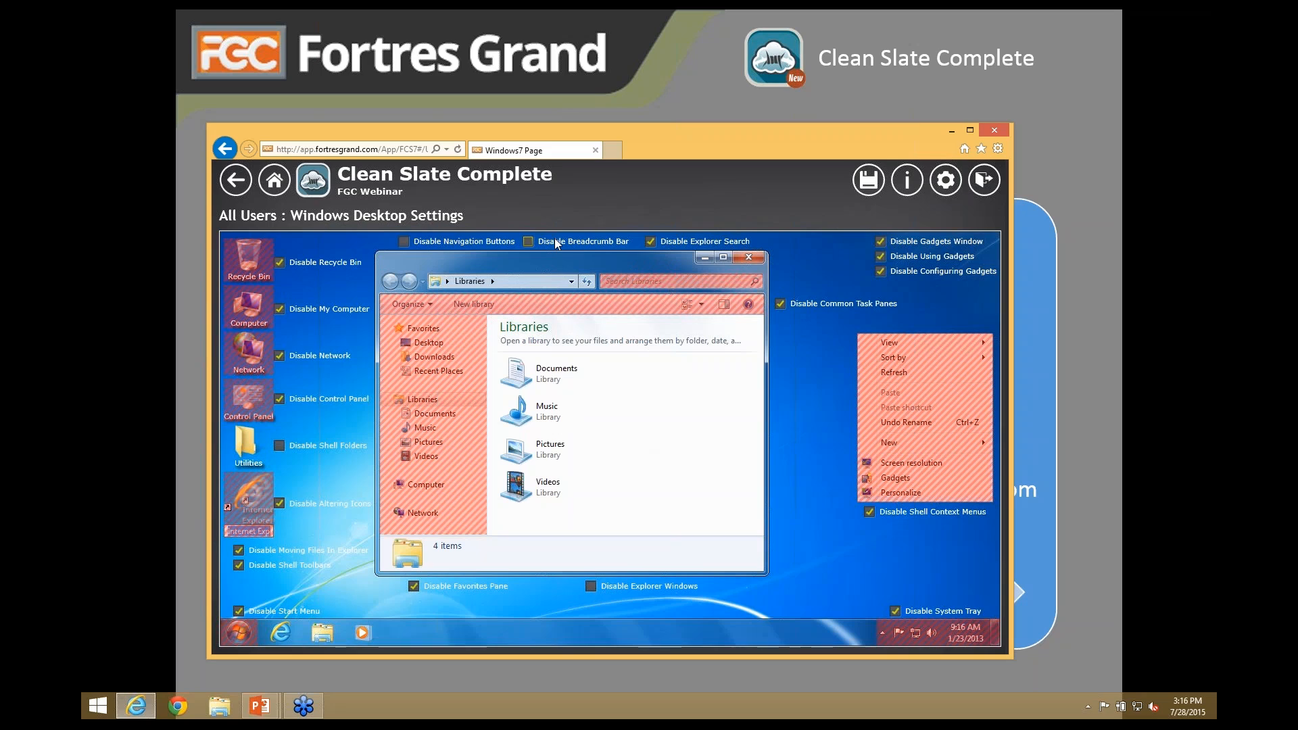
click(230, 181)
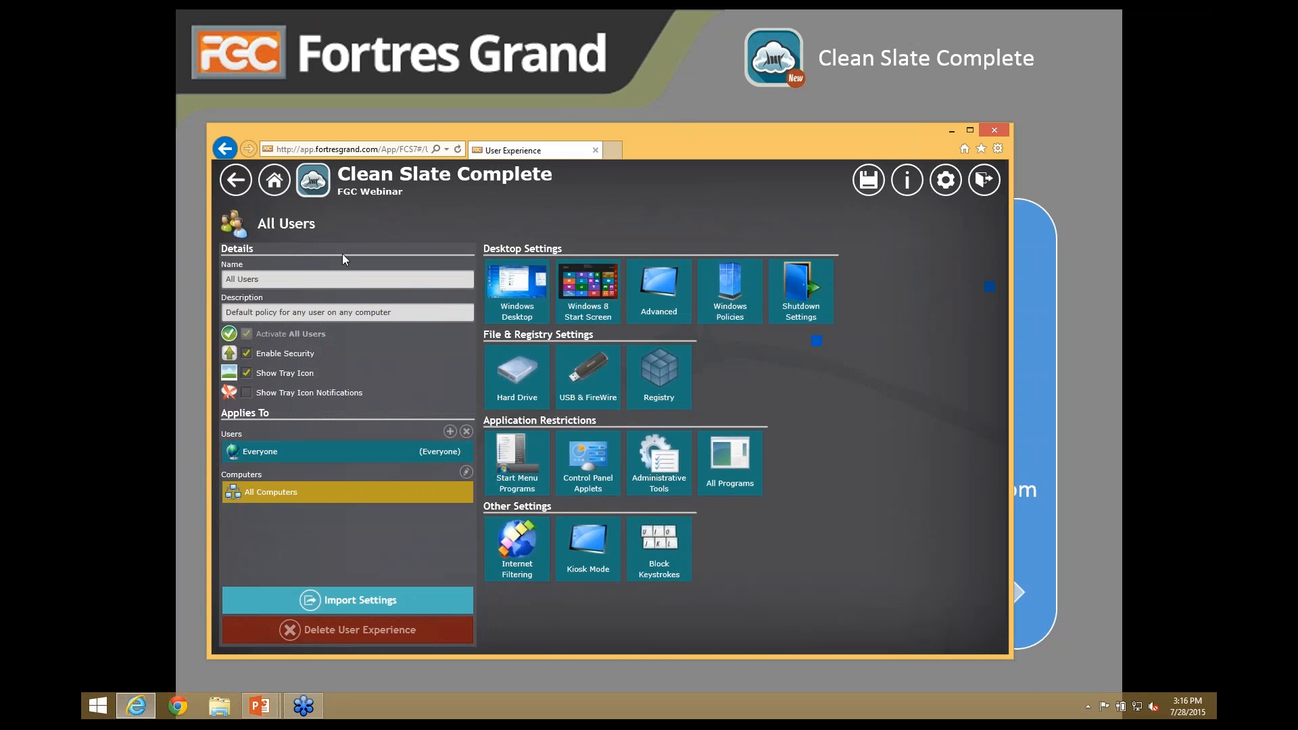
- Disable the Start, Devices, Settings and Share charms and the Start-button context menu
click(587, 304)
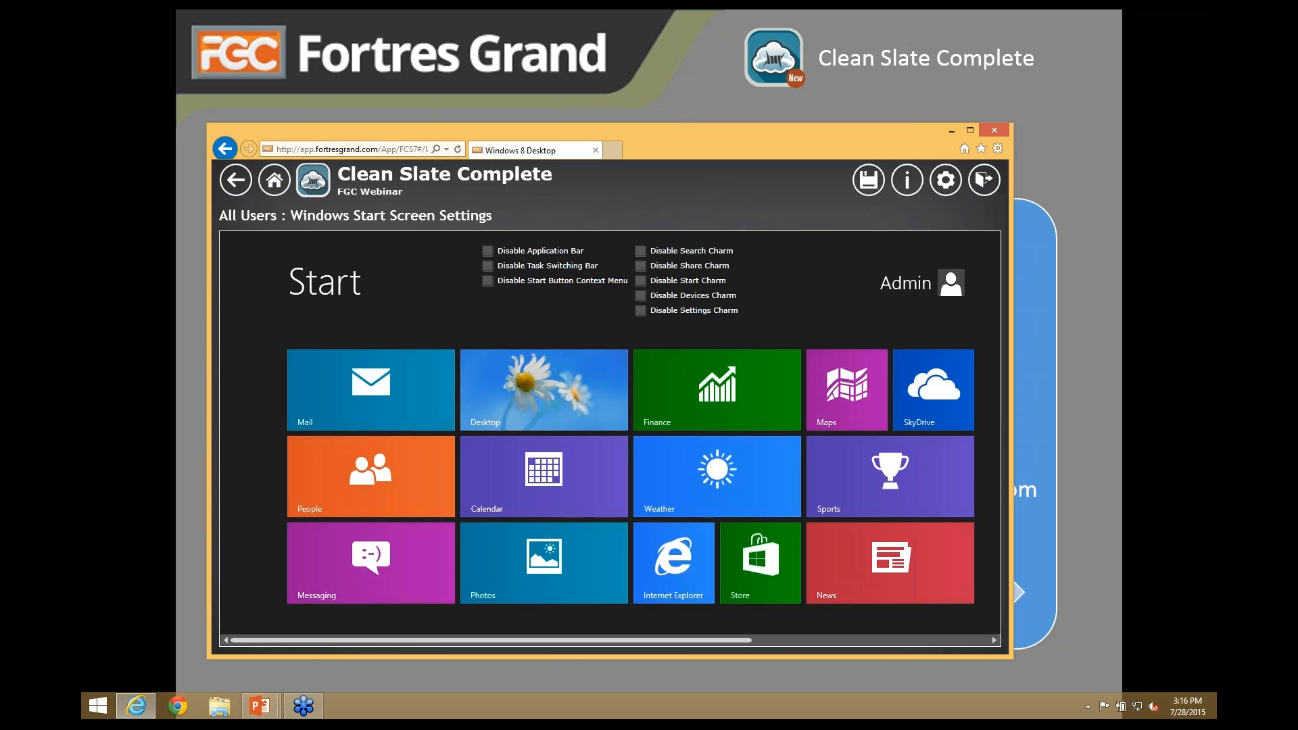
mouse_move(641, 310)
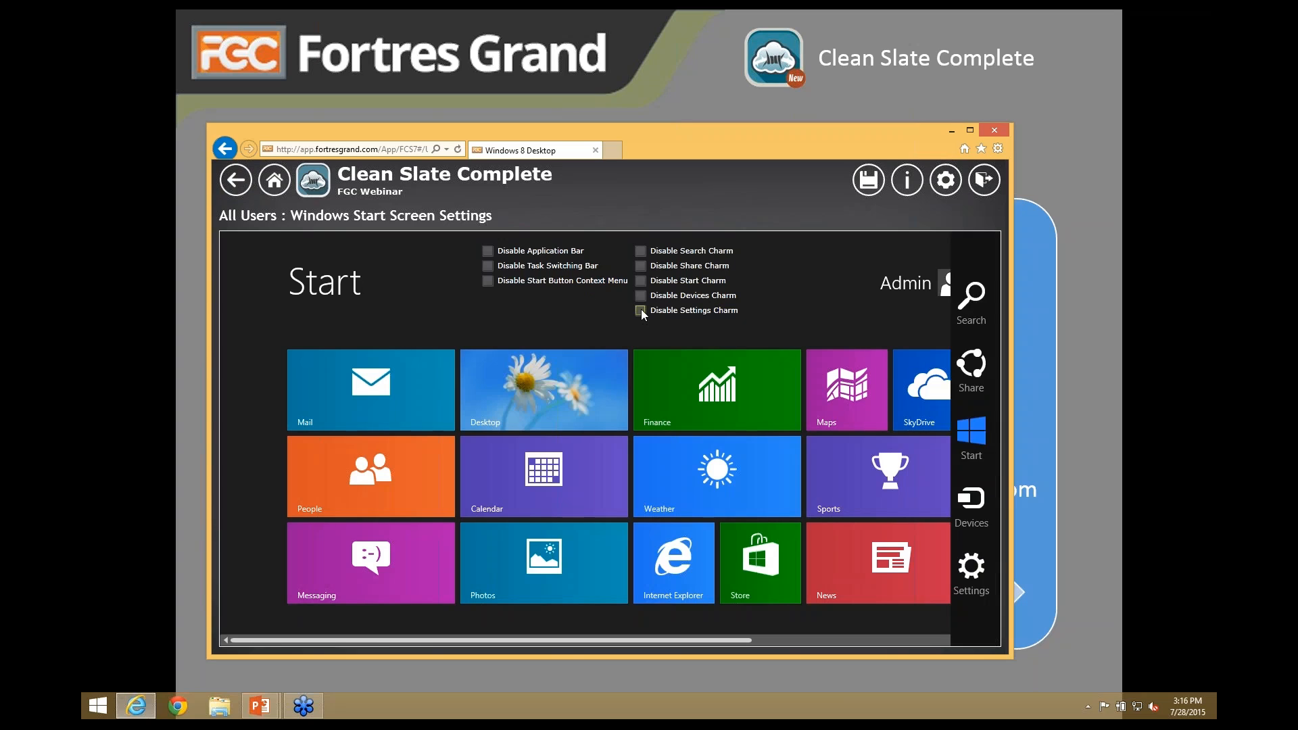
click(640, 281)
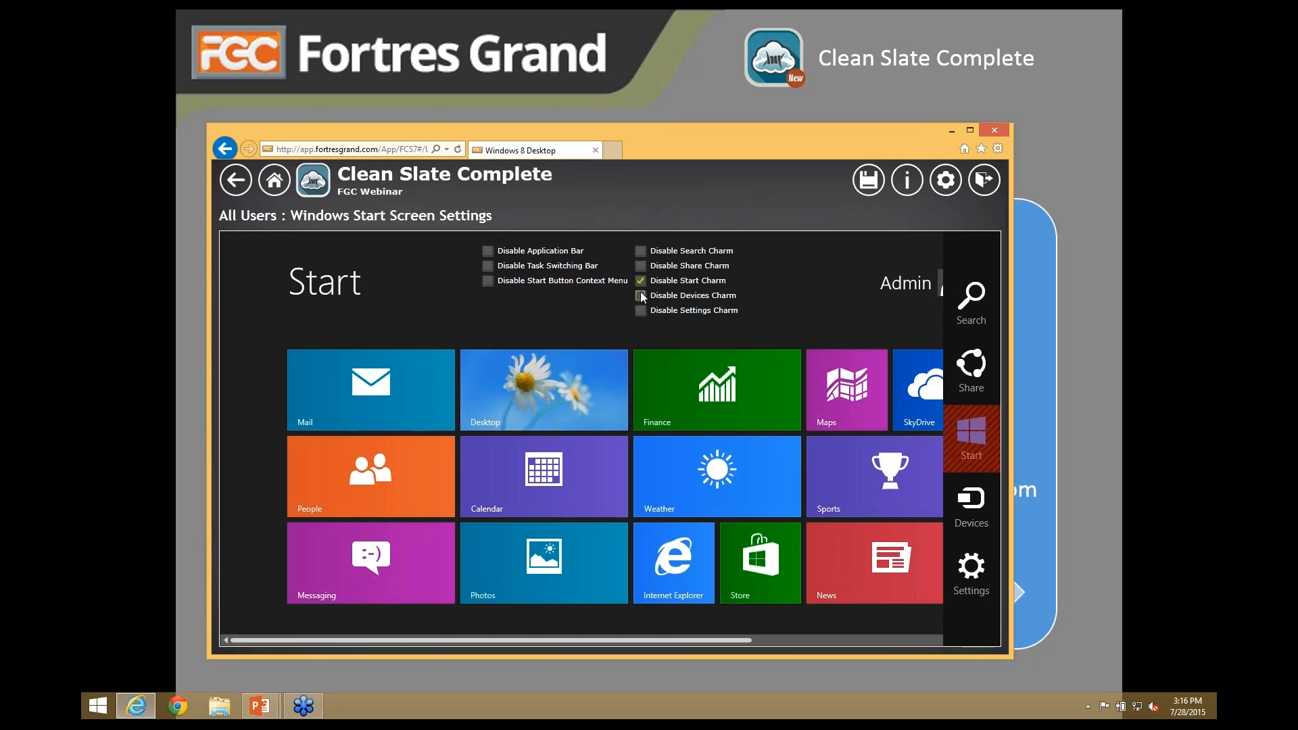
click(640, 295)
click(640, 310)
click(641, 266)
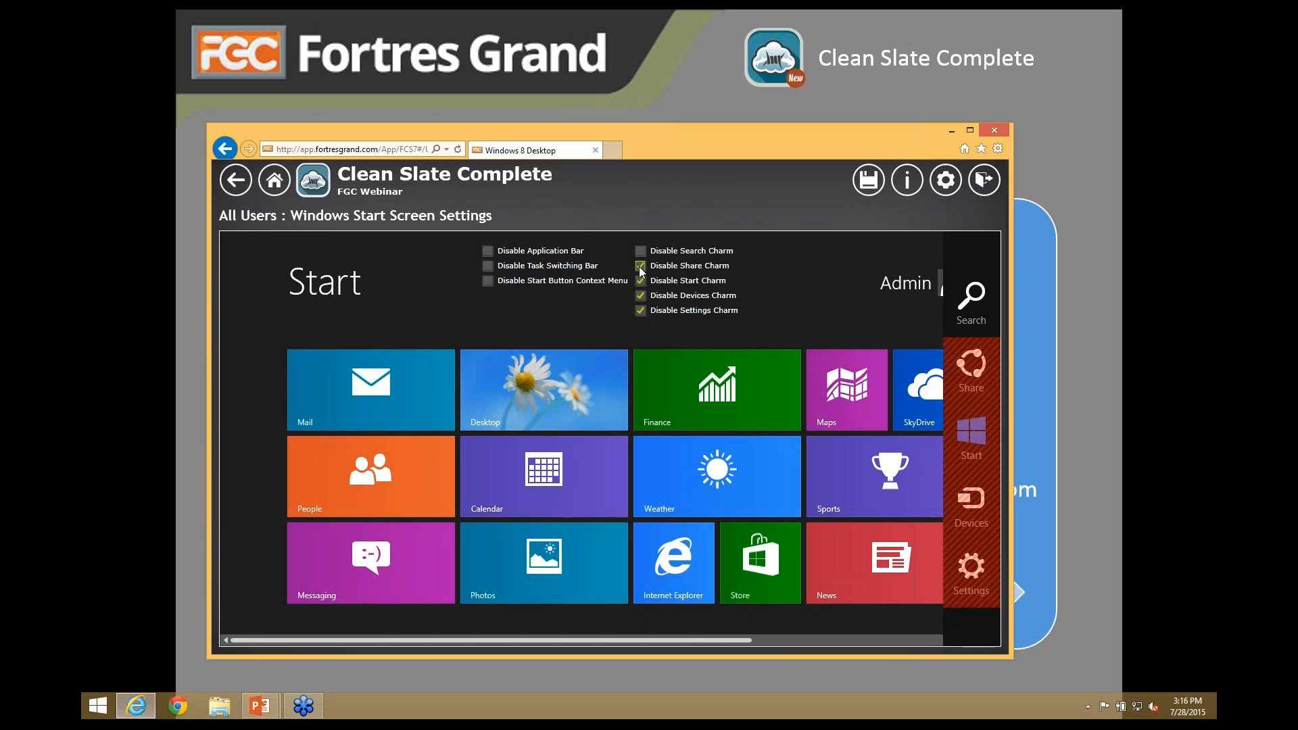
click(487, 281)
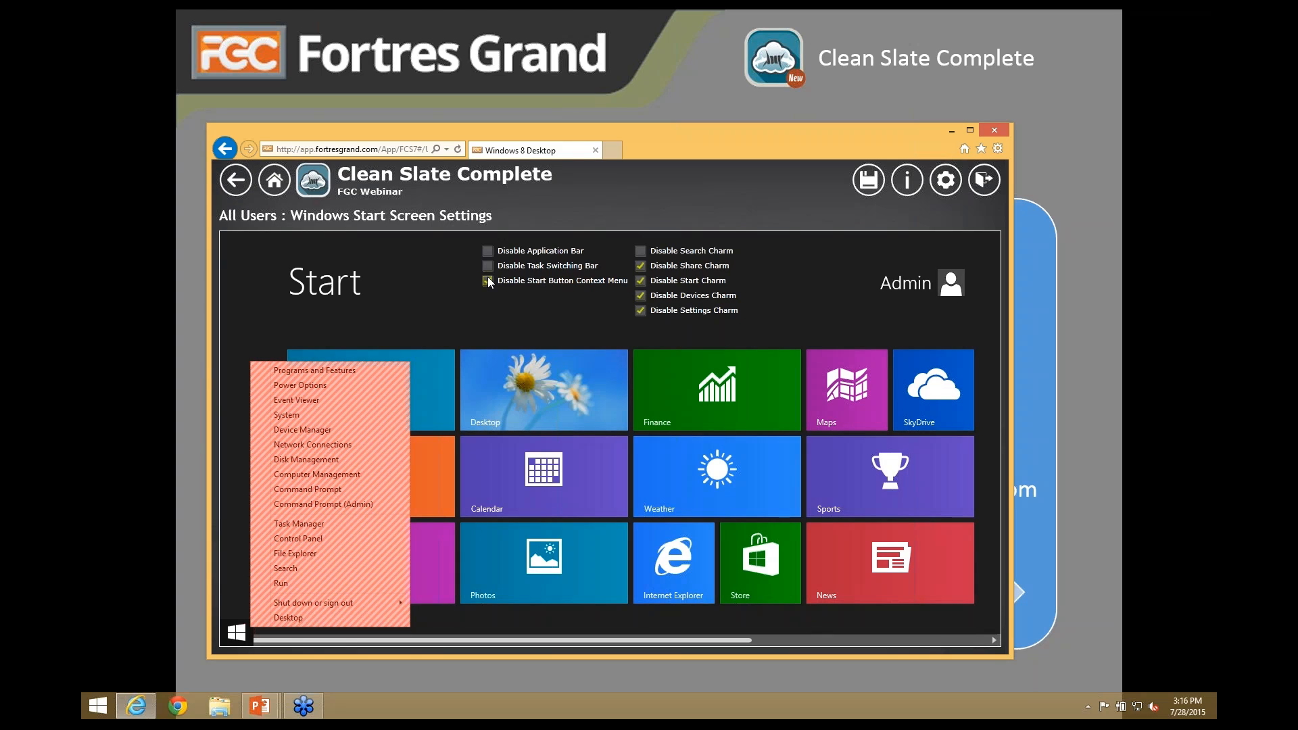
click(236, 179)
click(660, 292)
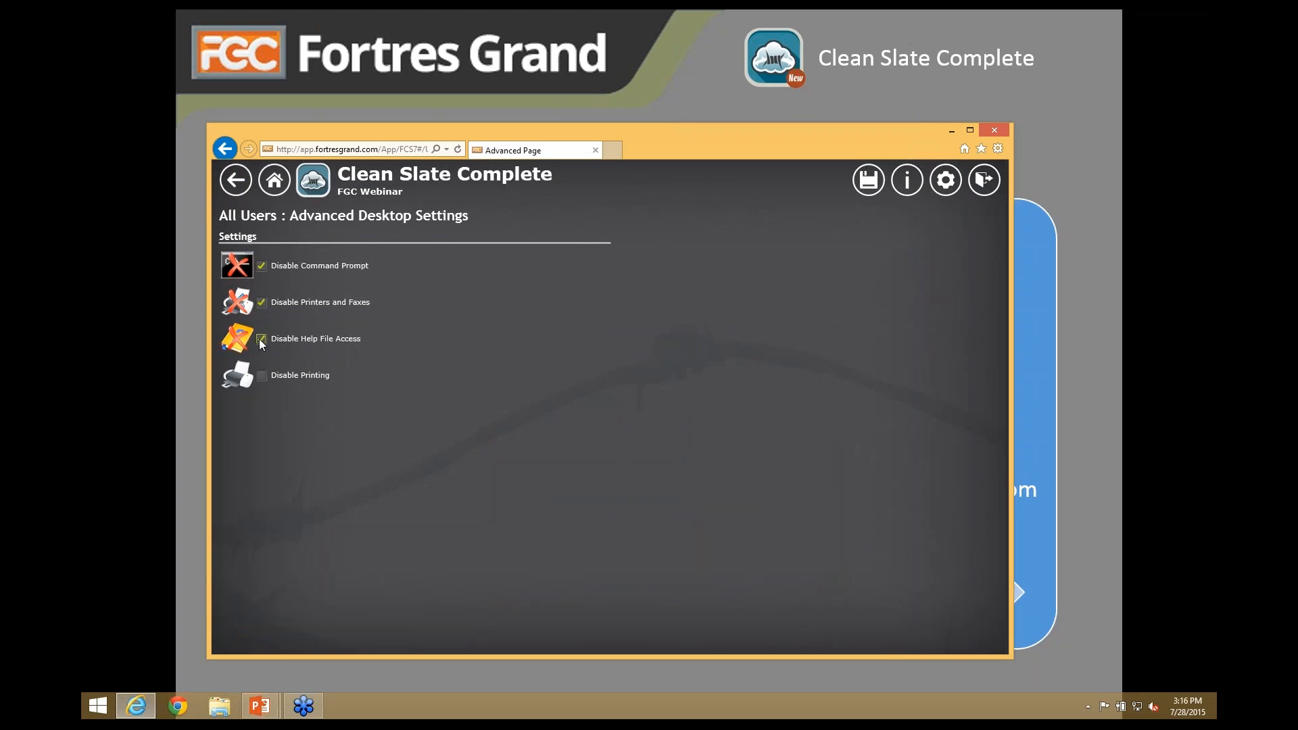
- Go back to the All Users overview and open its Windows Policy Settings list
click(244, 191)
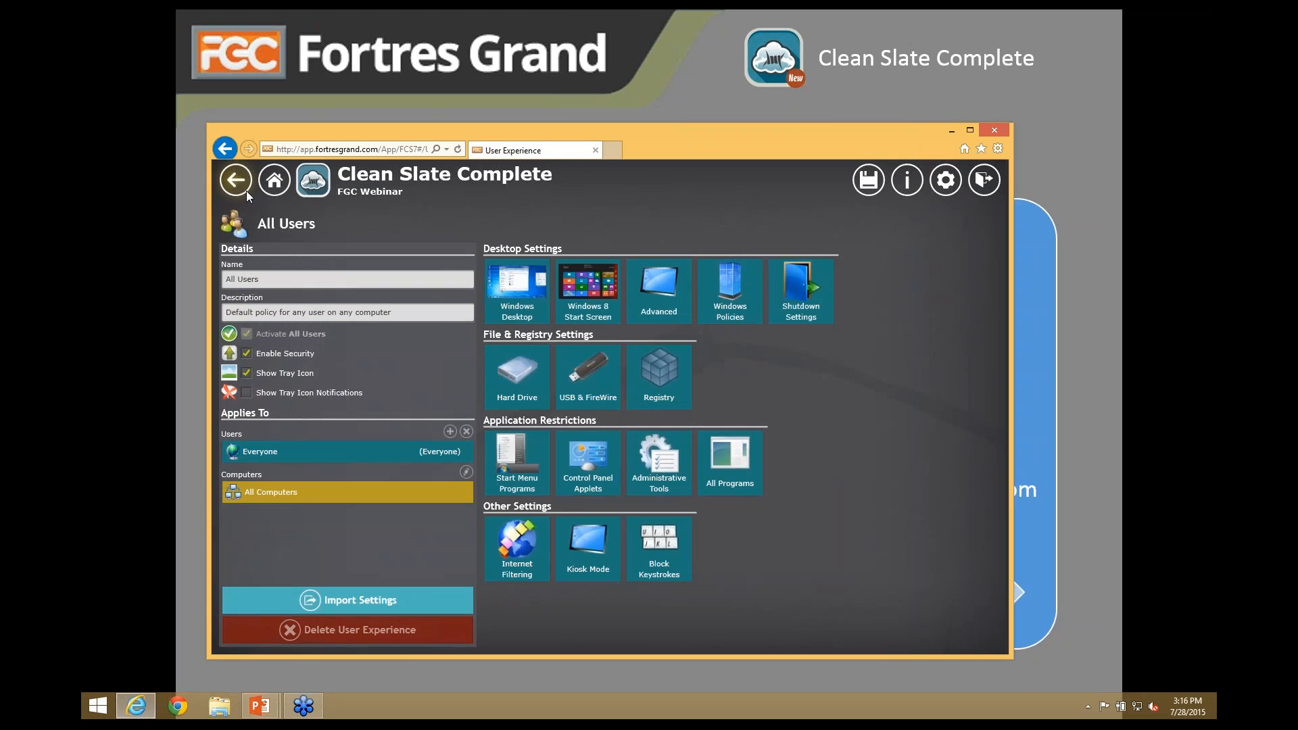
click(730, 306)
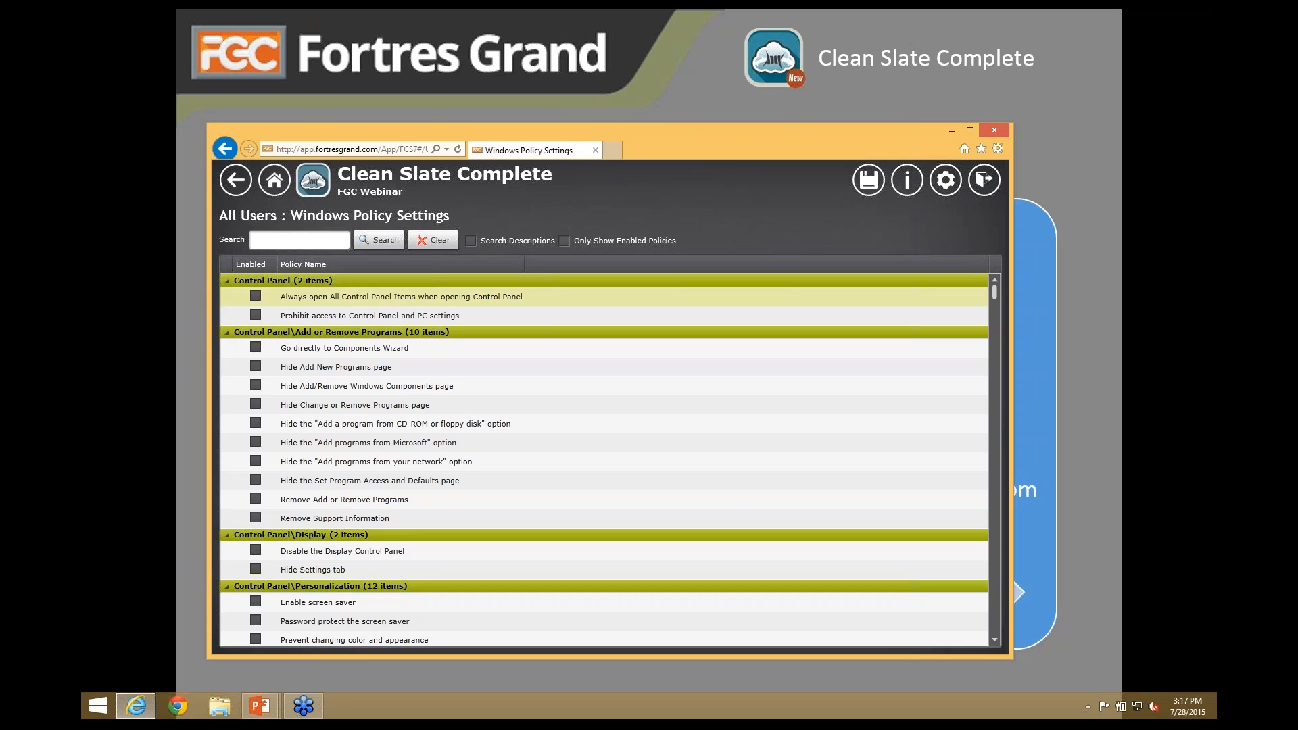
- Filter policies by 'control panel' and enable Disable the Display Control Panel
click(262, 242)
text(control panel)
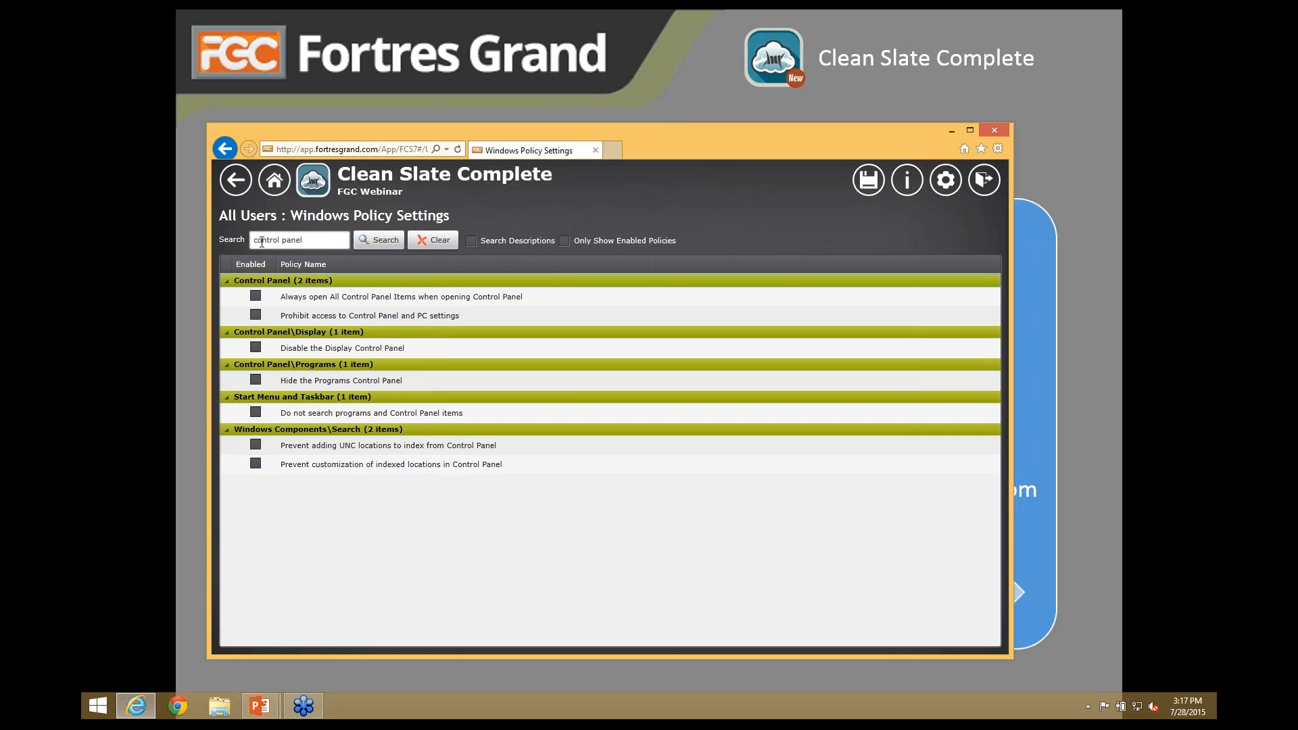
click(255, 348)
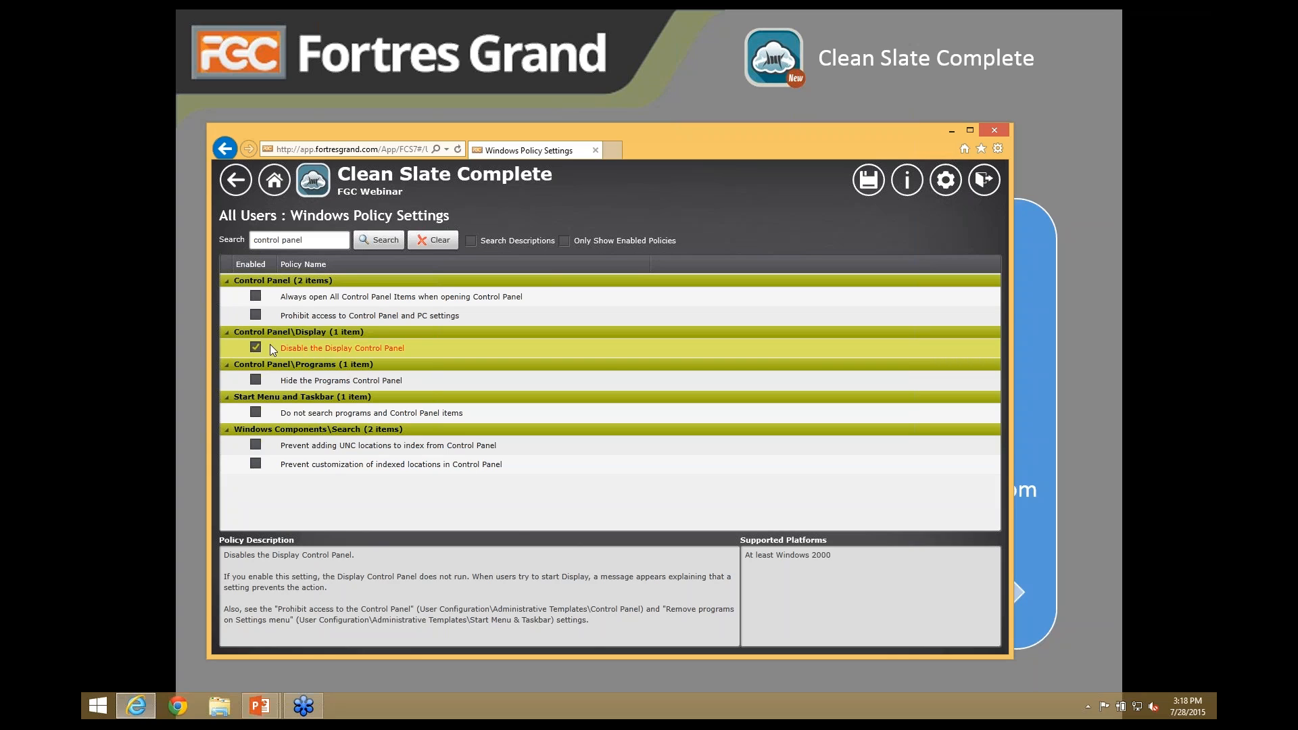
- In the All Users Shutdown Settings, disable user switching
click(236, 187)
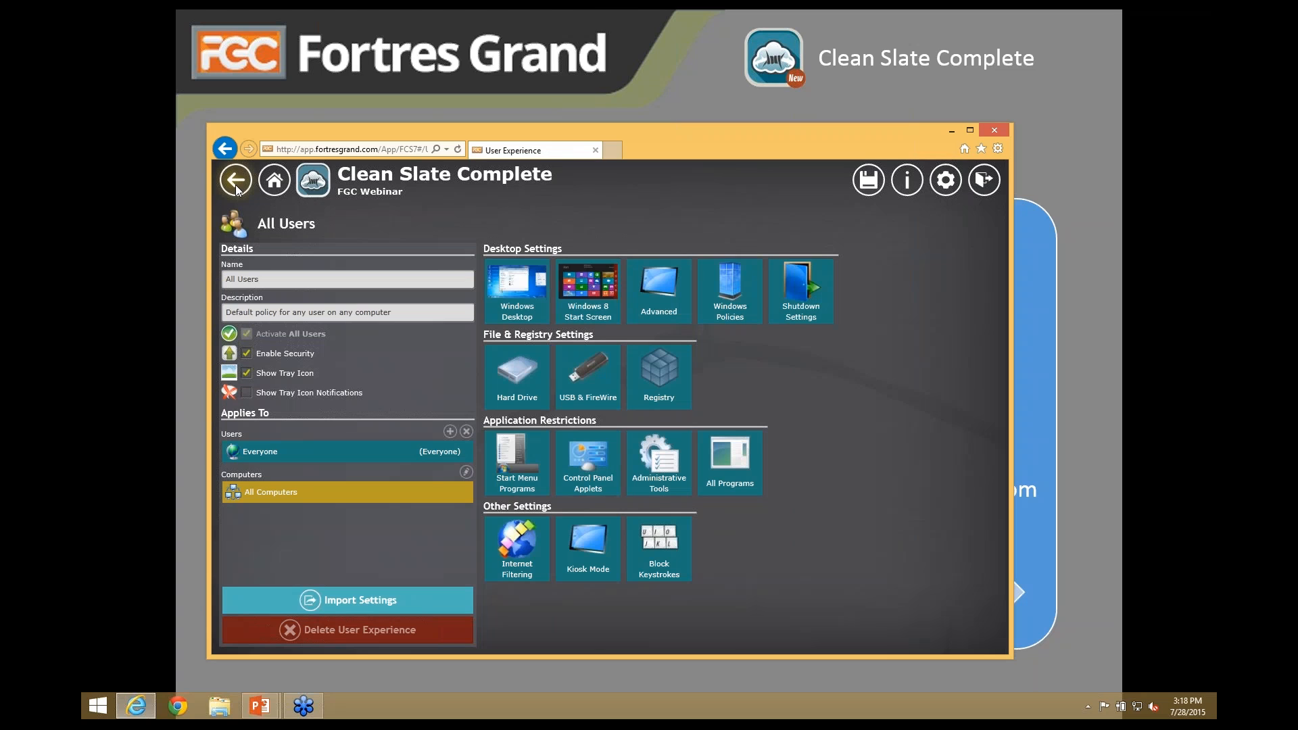
click(801, 294)
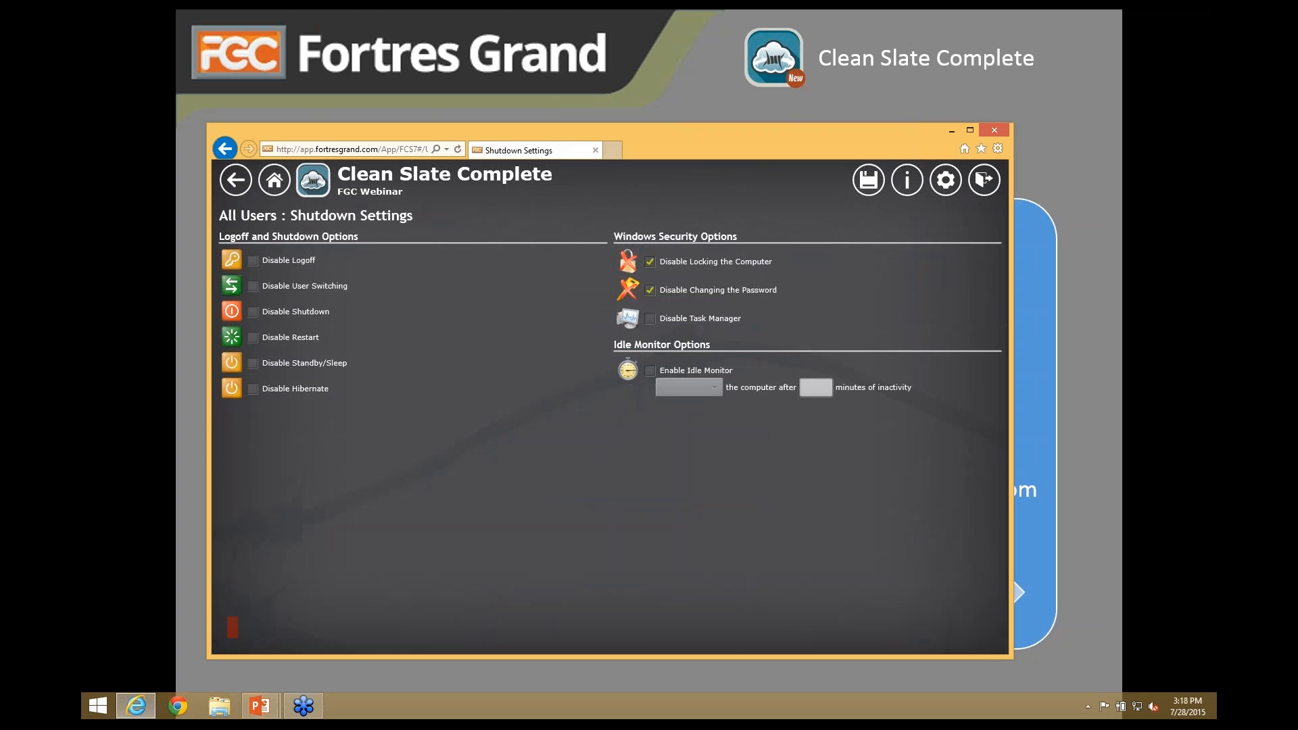
click(276, 287)
- Try the Idle Monitor with Log off after 15 minutes, then turn idle monitoring back off
click(651, 371)
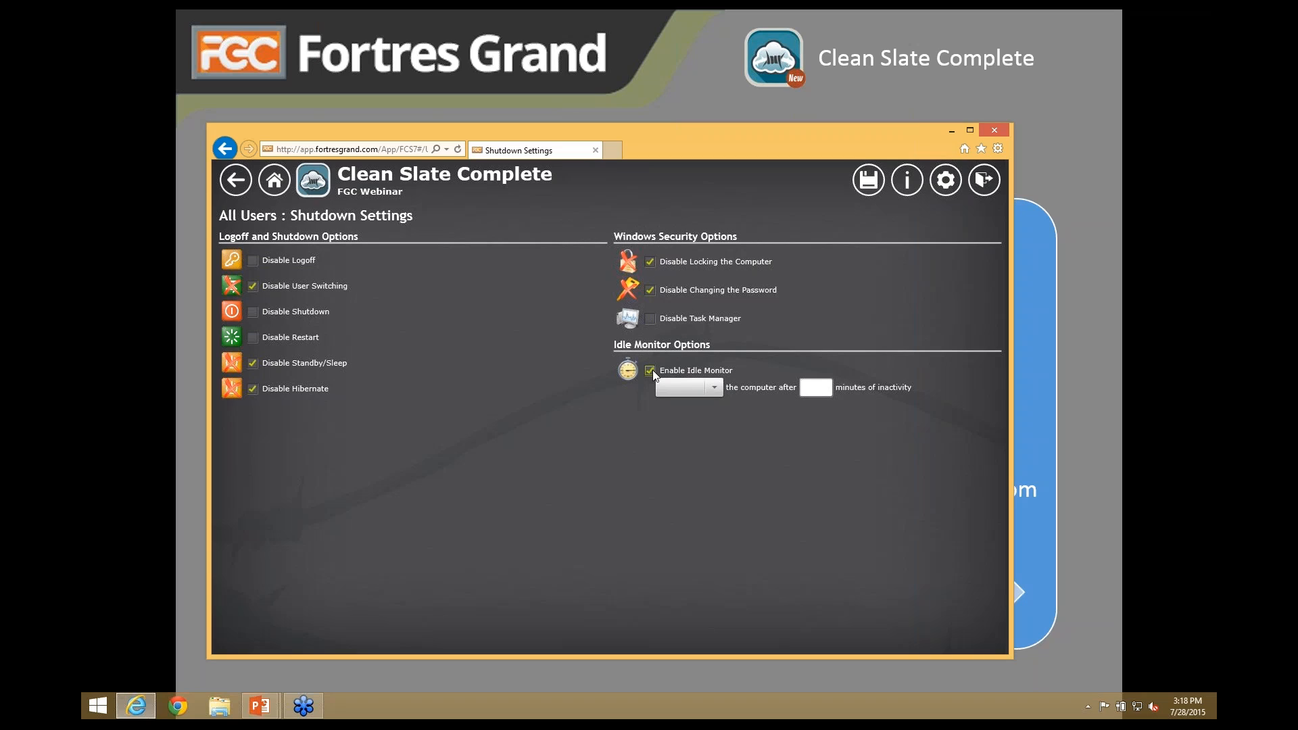
click(714, 385)
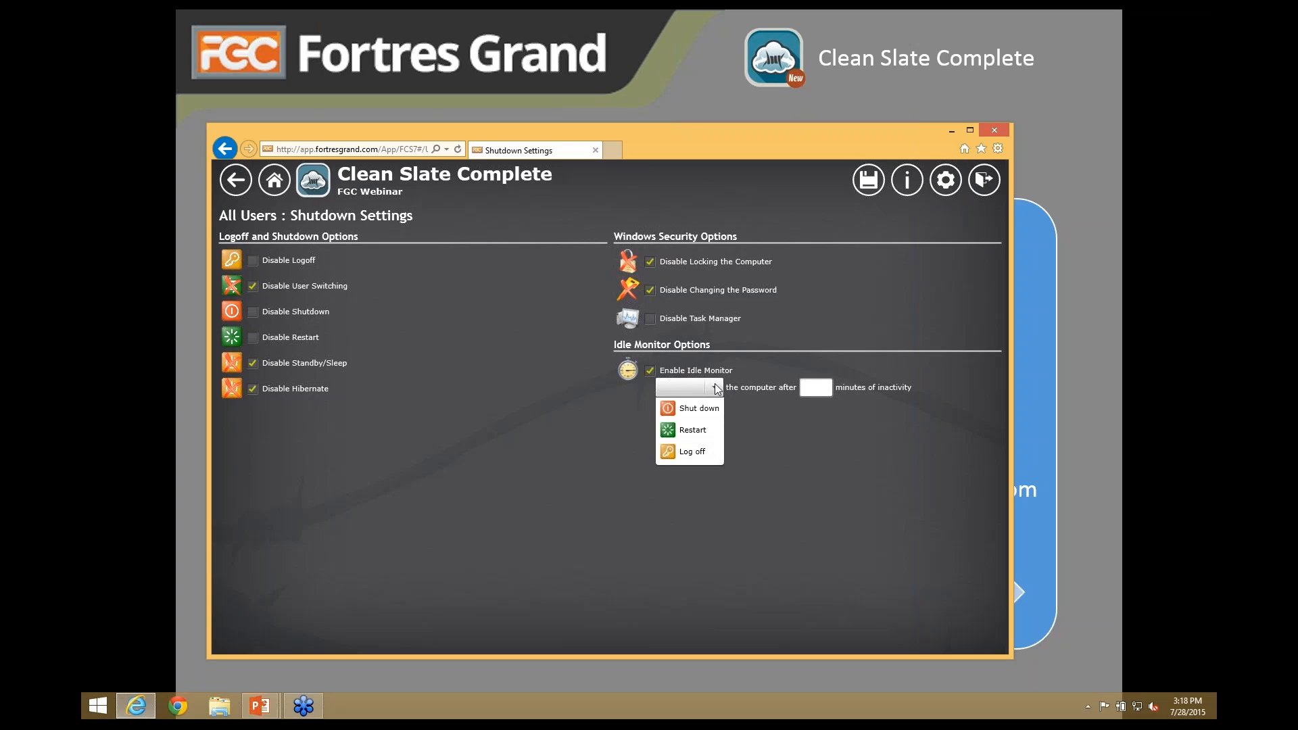
click(690, 453)
click(821, 389)
text(15)
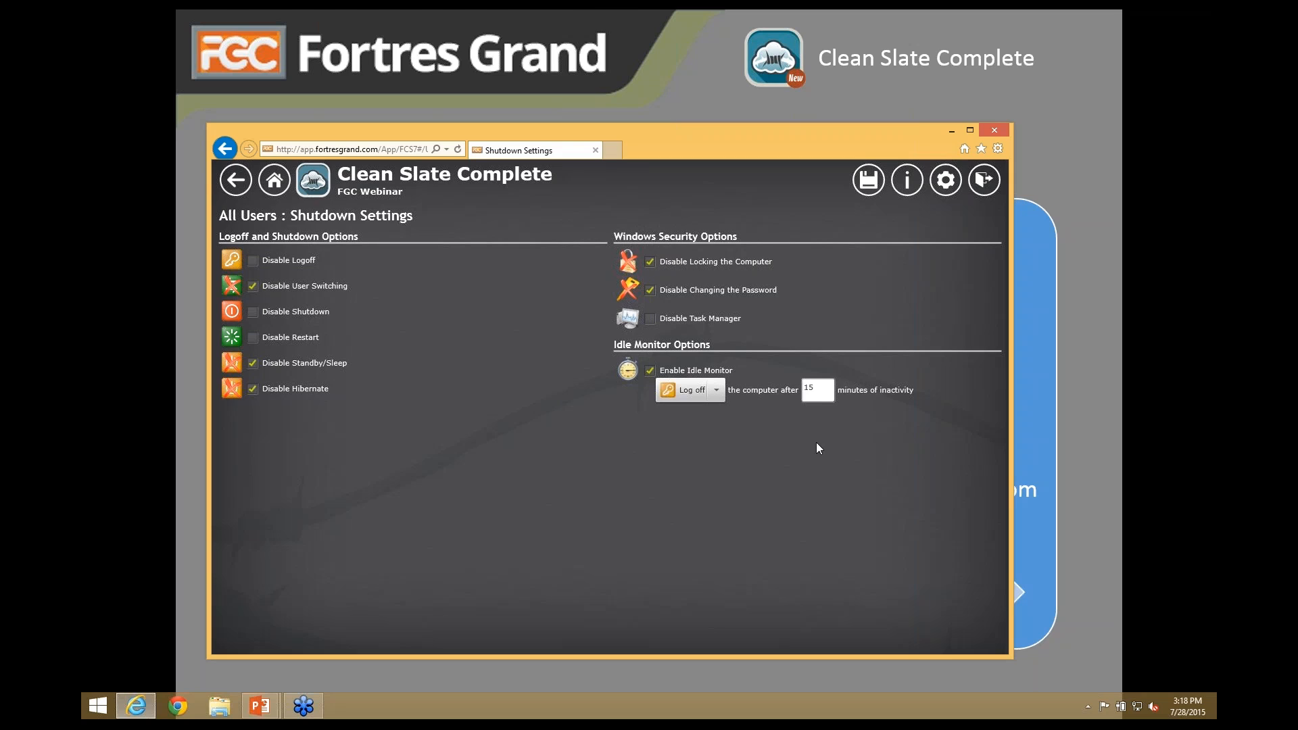
click(660, 372)
- Save the All Users changes, then set hard drives and My Documents to be cleaned up
click(235, 189)
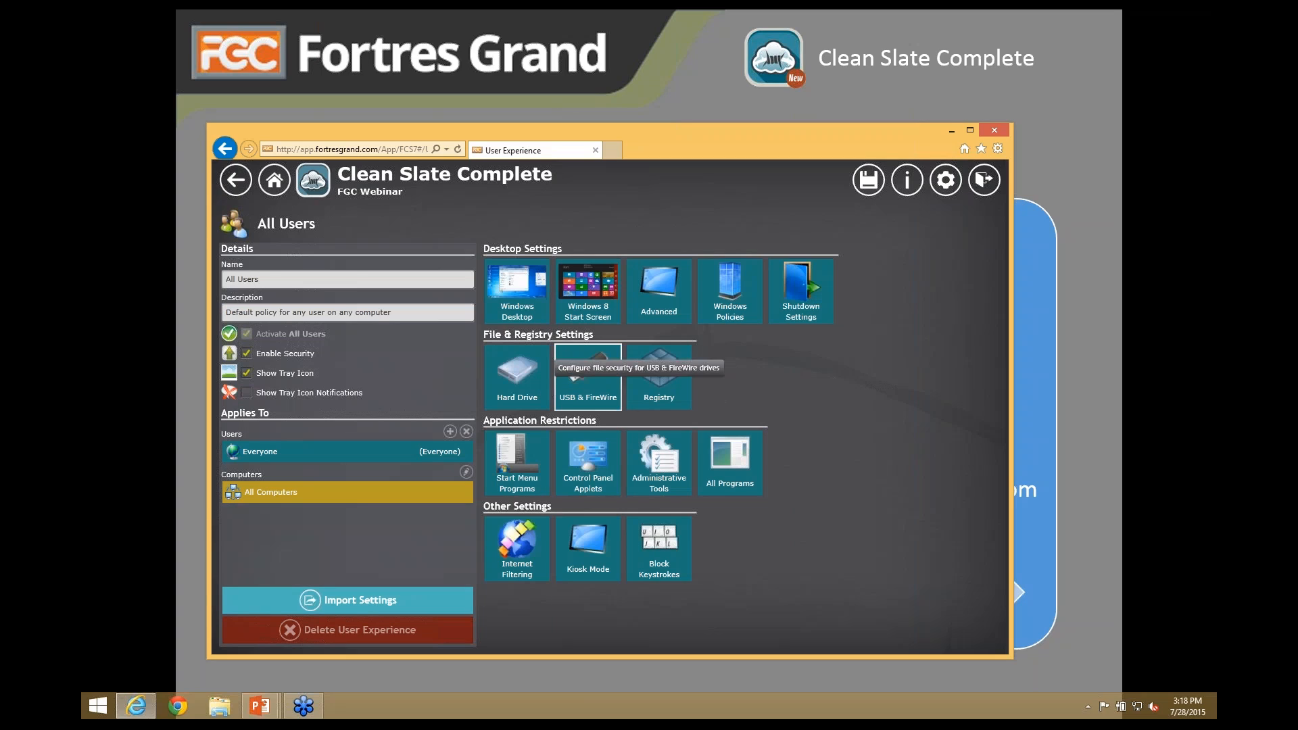
click(867, 181)
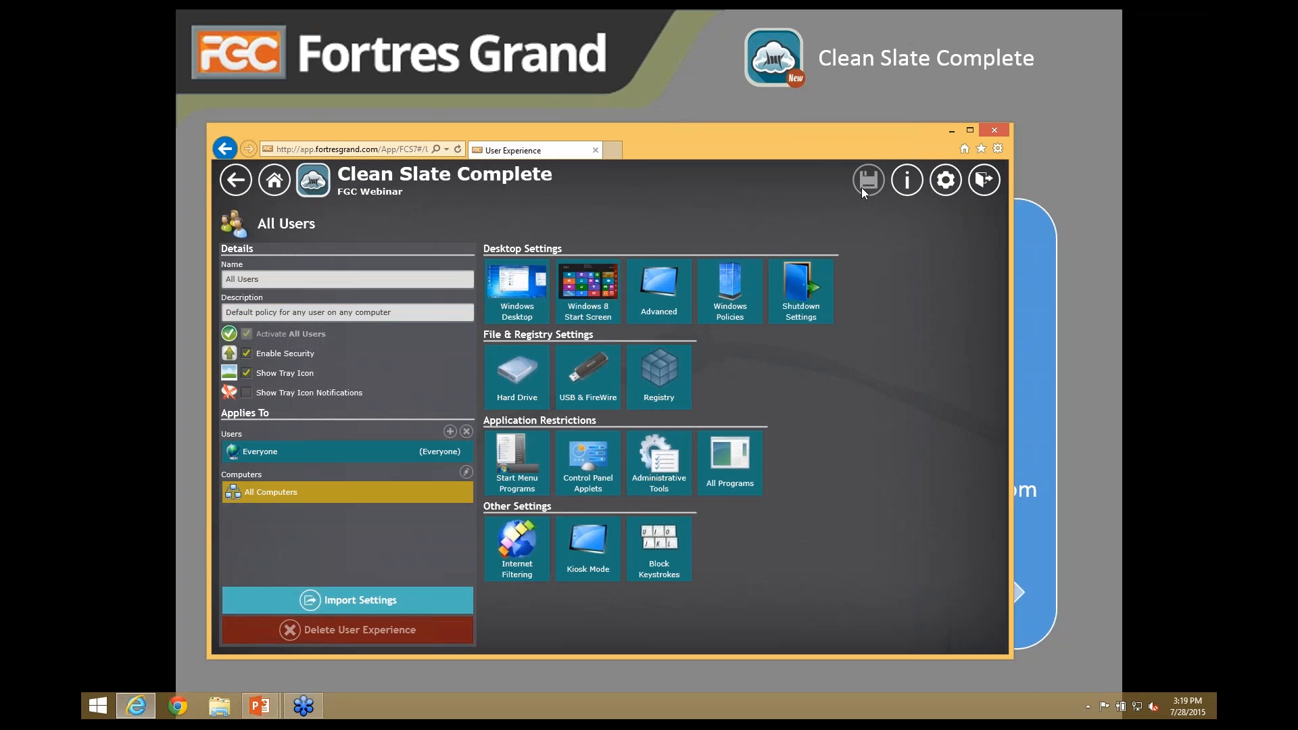
click(517, 374)
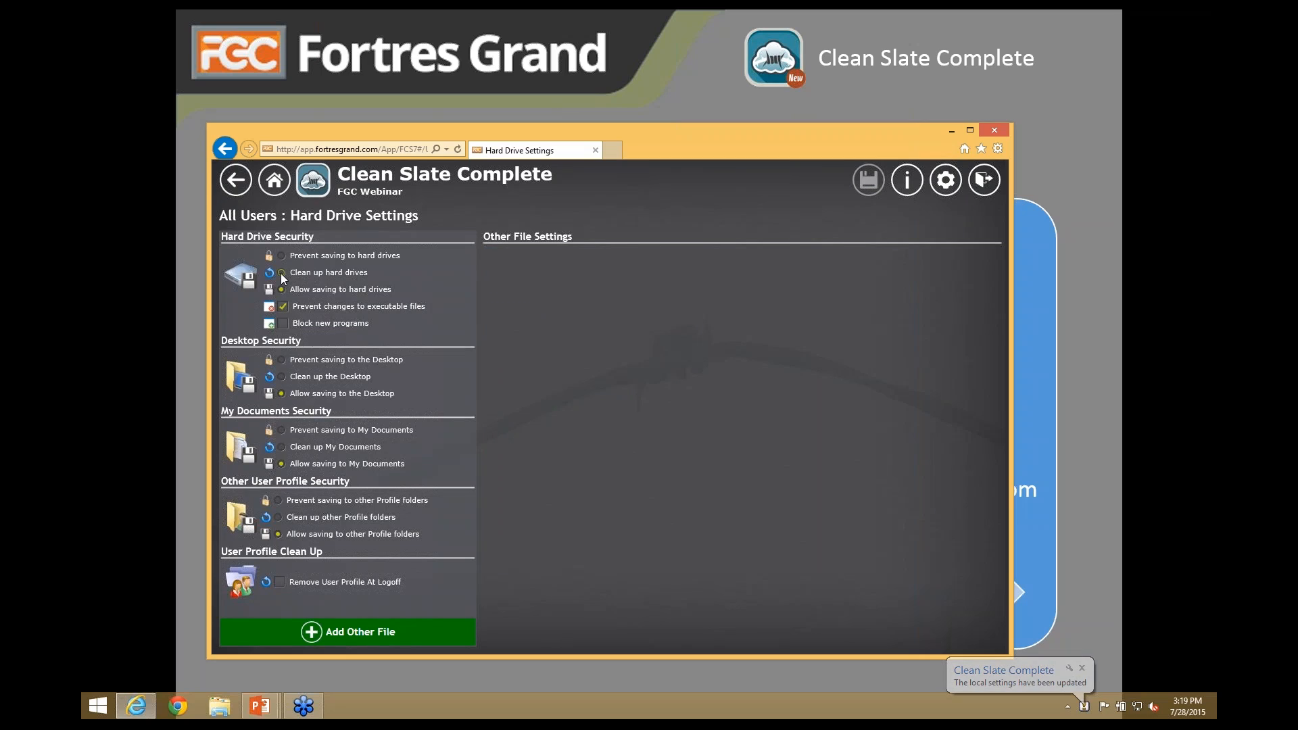
click(281, 272)
click(285, 257)
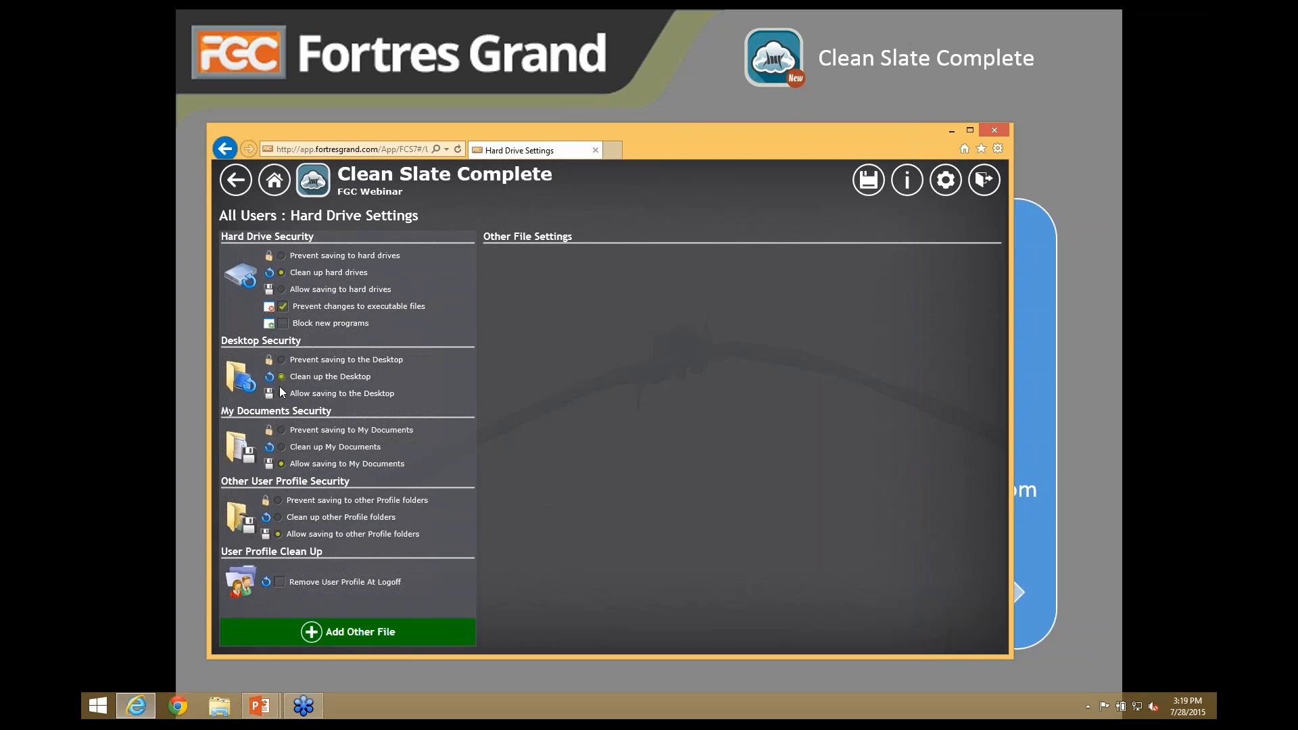
click(281, 447)
- Add a *.txt file rule with no access
click(350, 634)
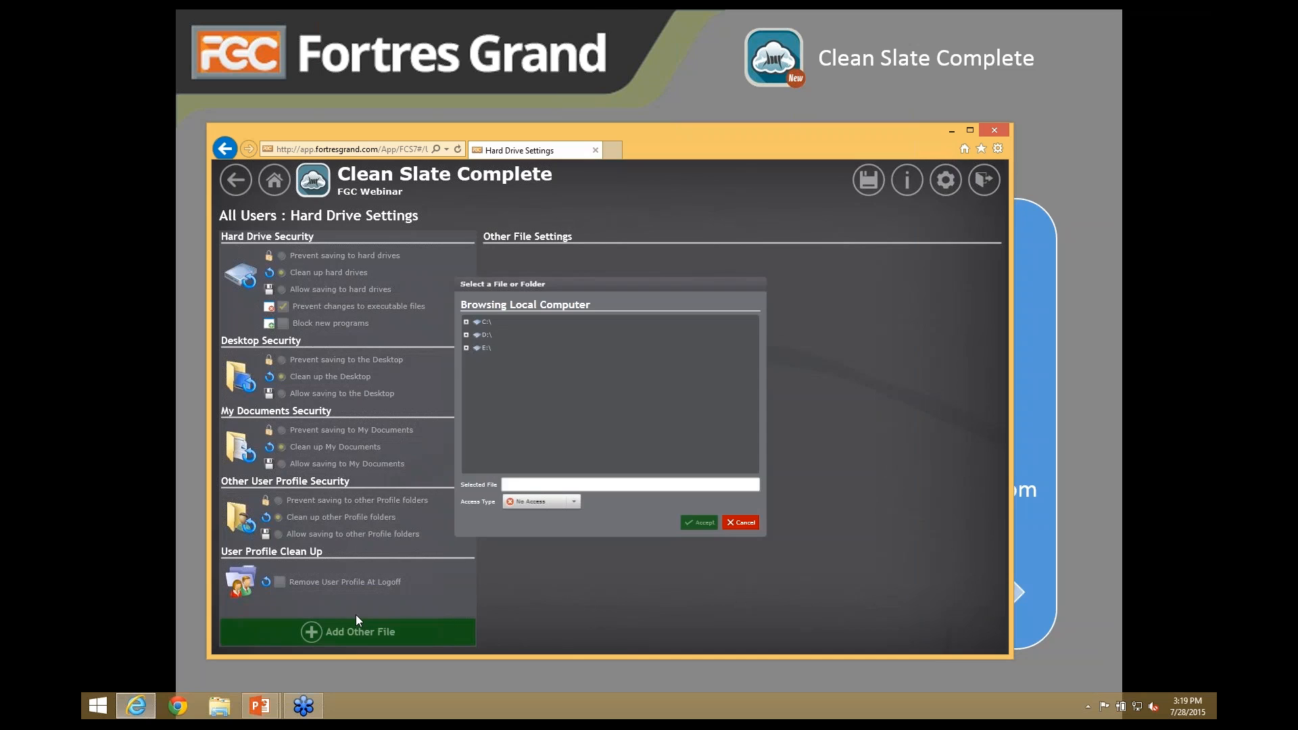
click(510, 508)
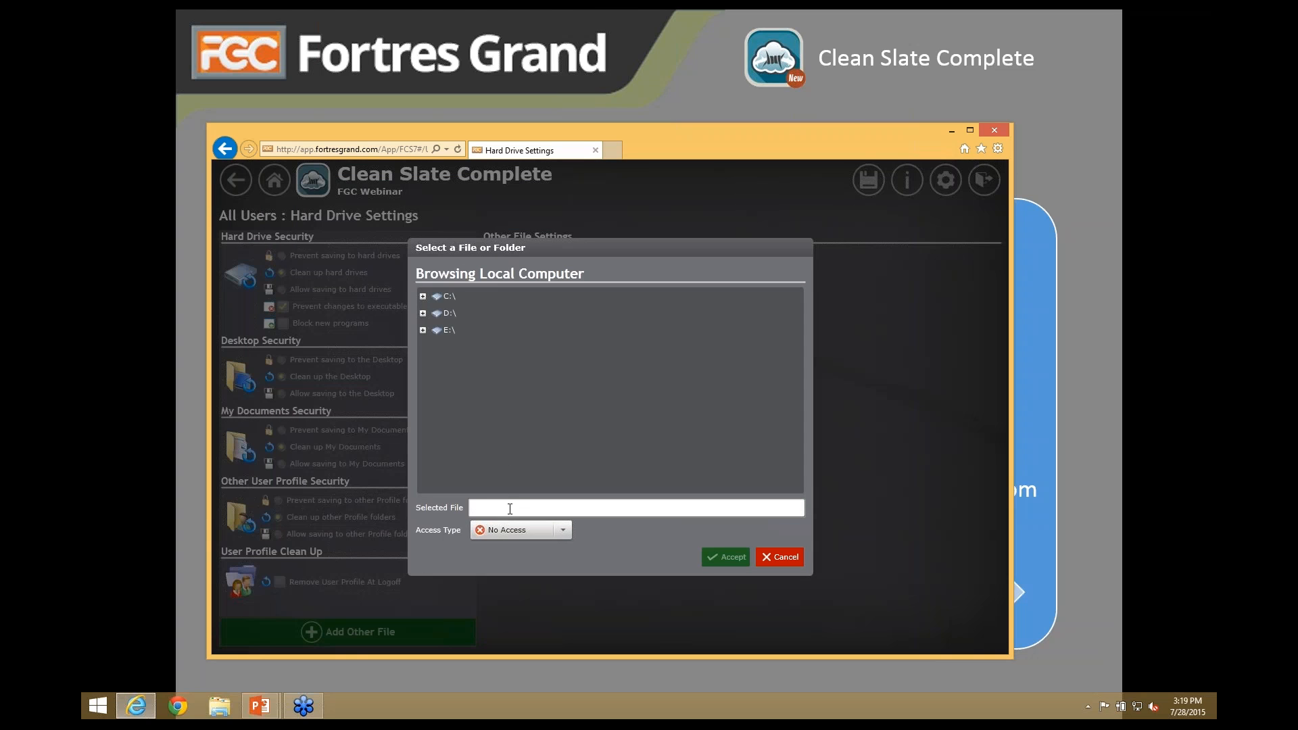
text(*.txt)
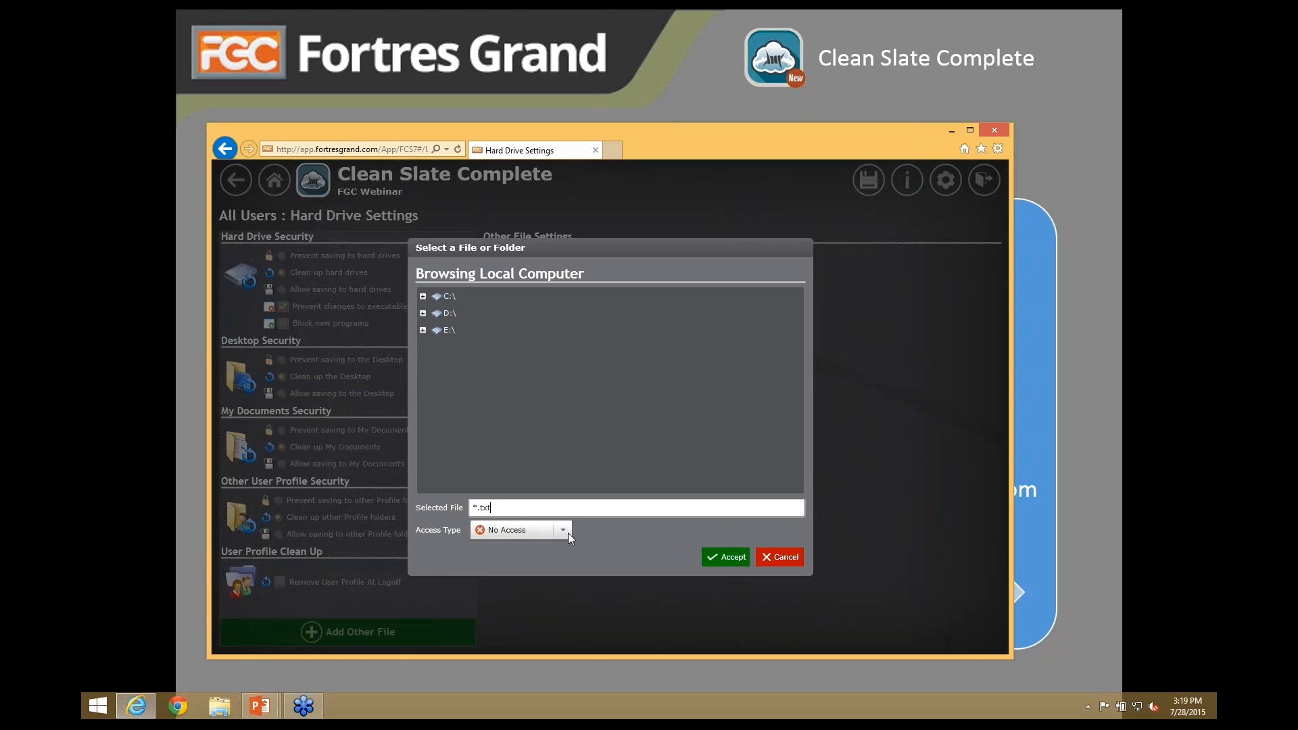
click(719, 561)
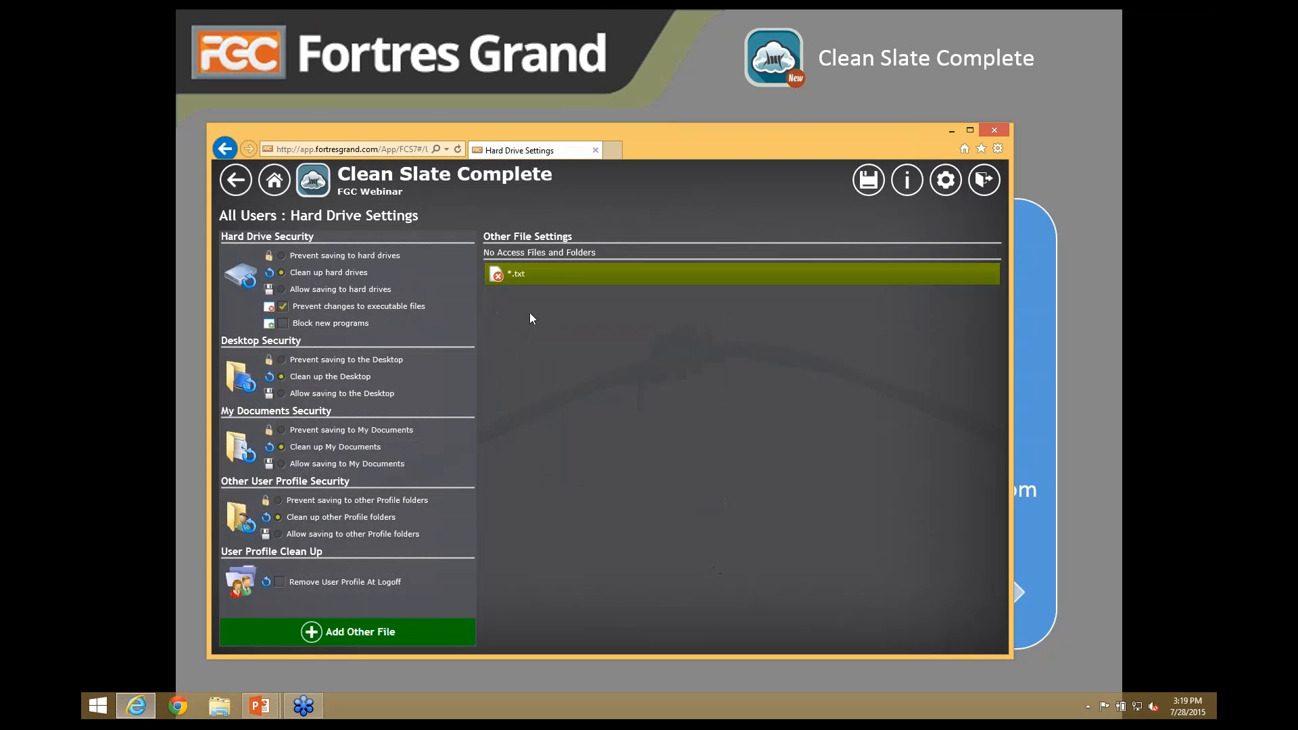
- Set the *.rtf file rule to read-only access
double_click(520, 278)
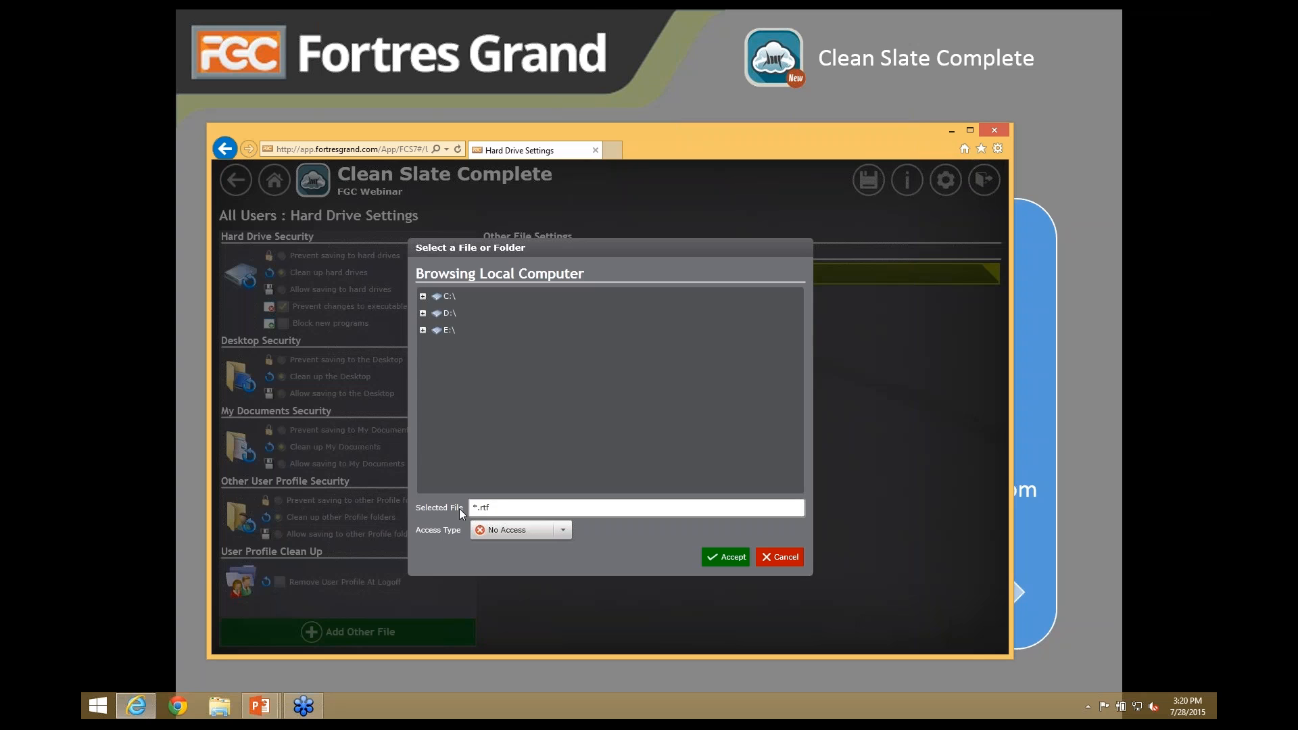
click(513, 532)
click(505, 428)
click(736, 561)
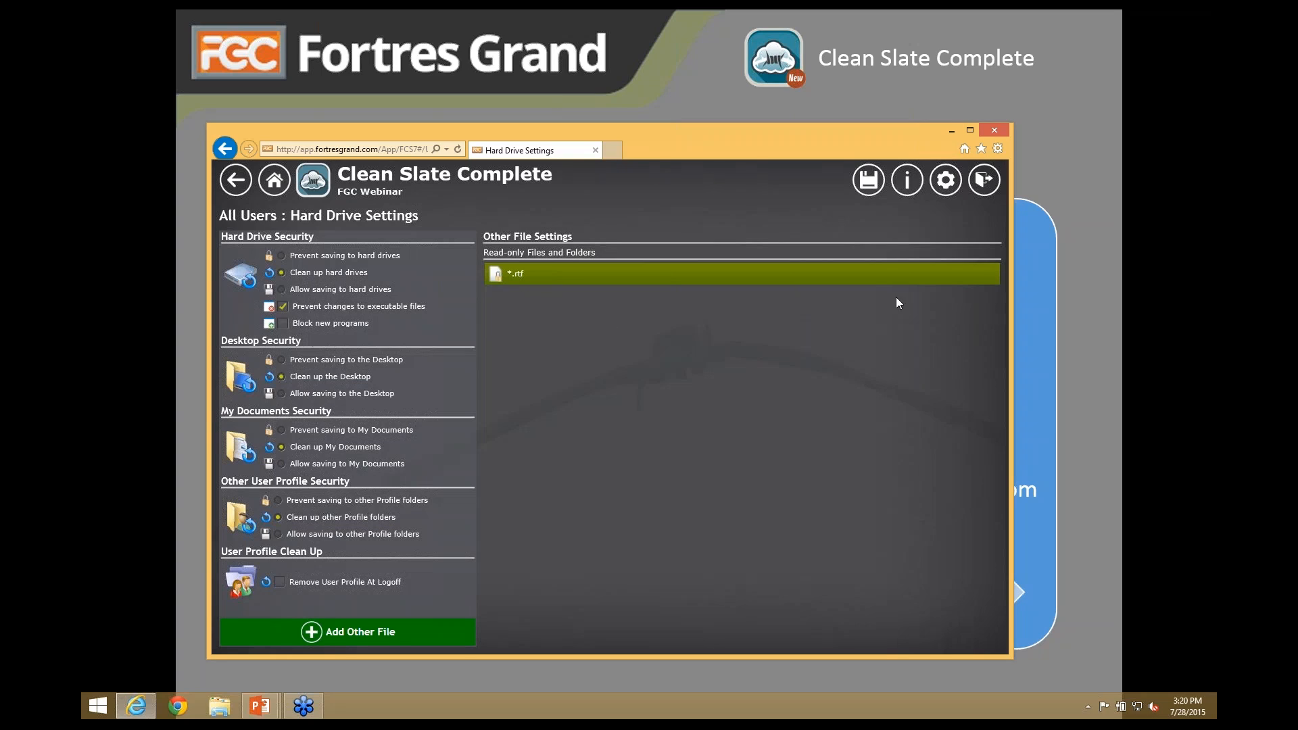
- Delete the *.rtf read-only entry and save the hard drive settings
click(992, 269)
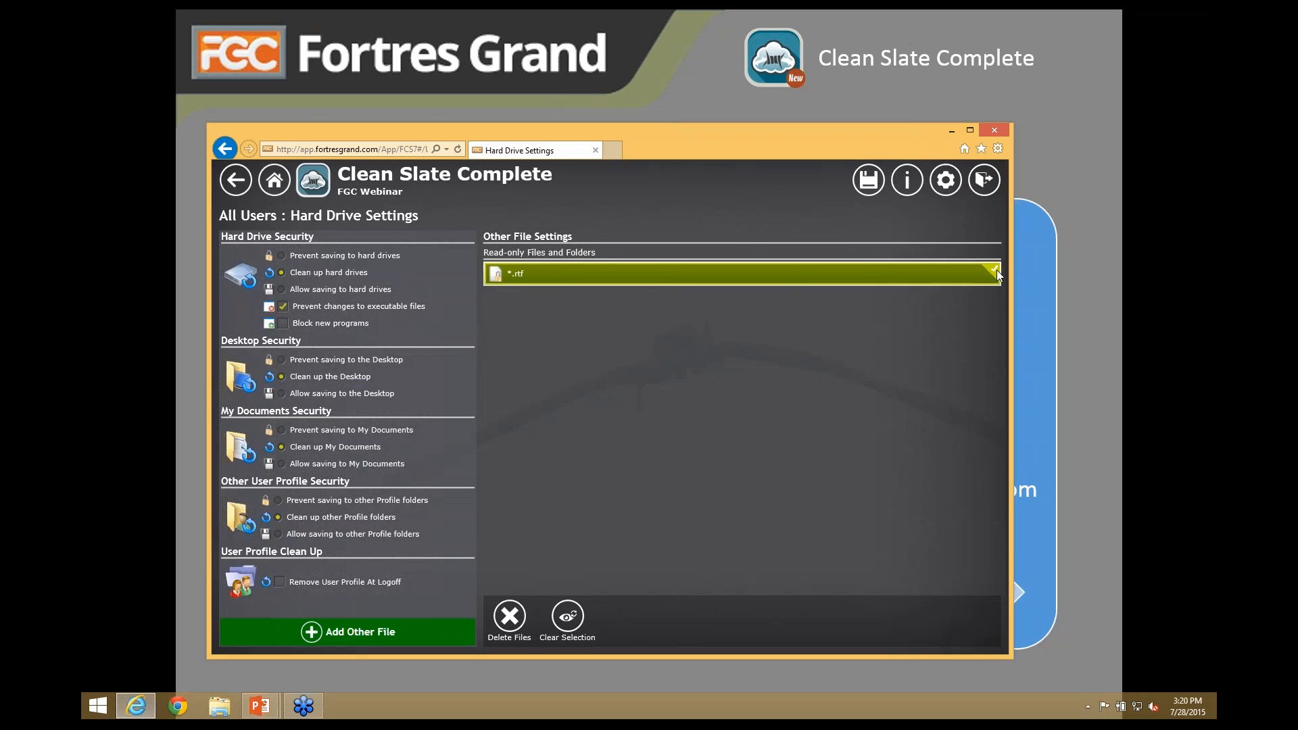
click(510, 615)
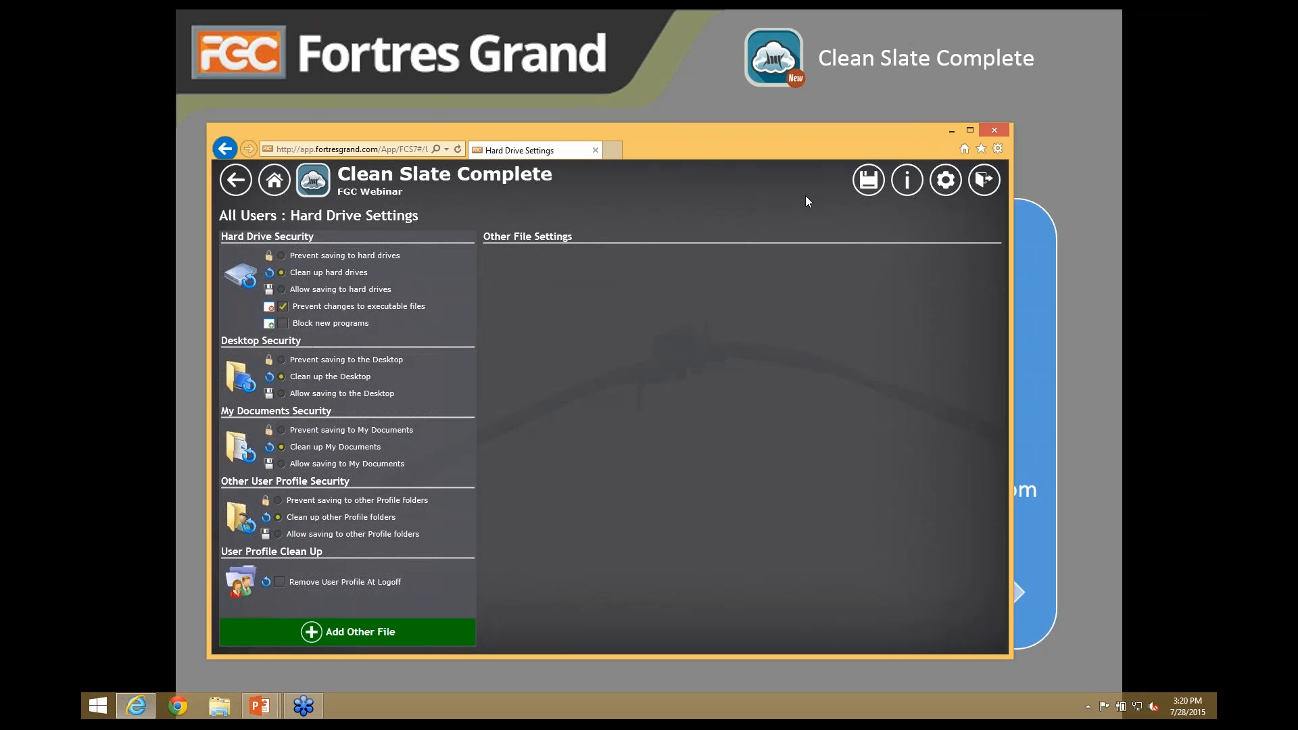
click(867, 184)
- In USB & FireWire settings, prevent running programs on removable drives, then return to All Users
click(235, 180)
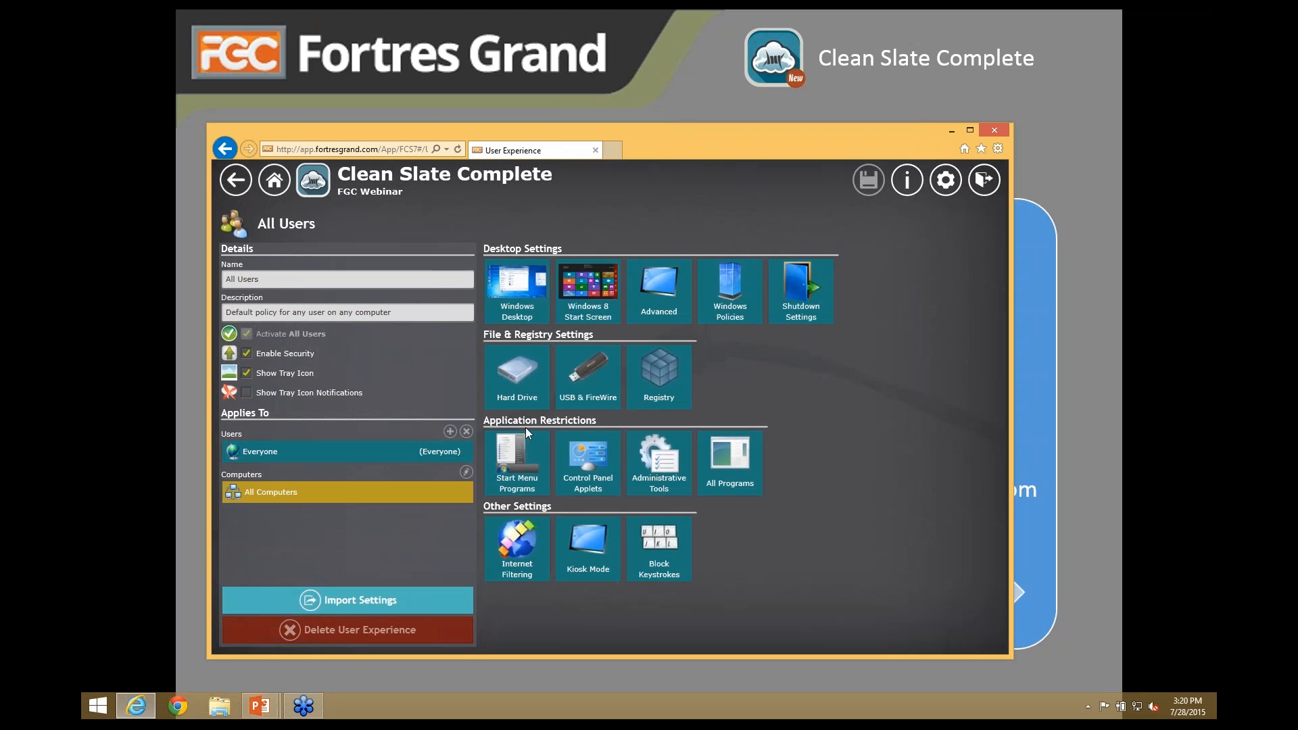
click(585, 373)
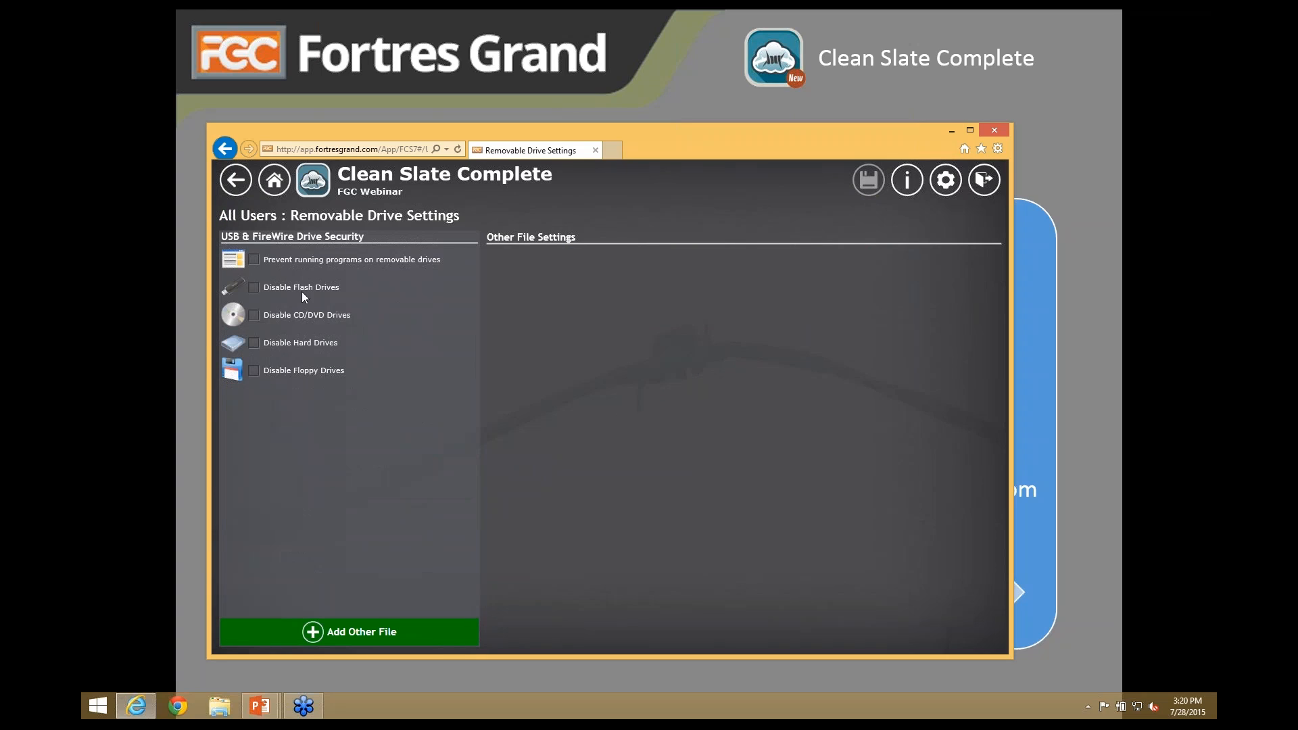
click(254, 259)
click(364, 635)
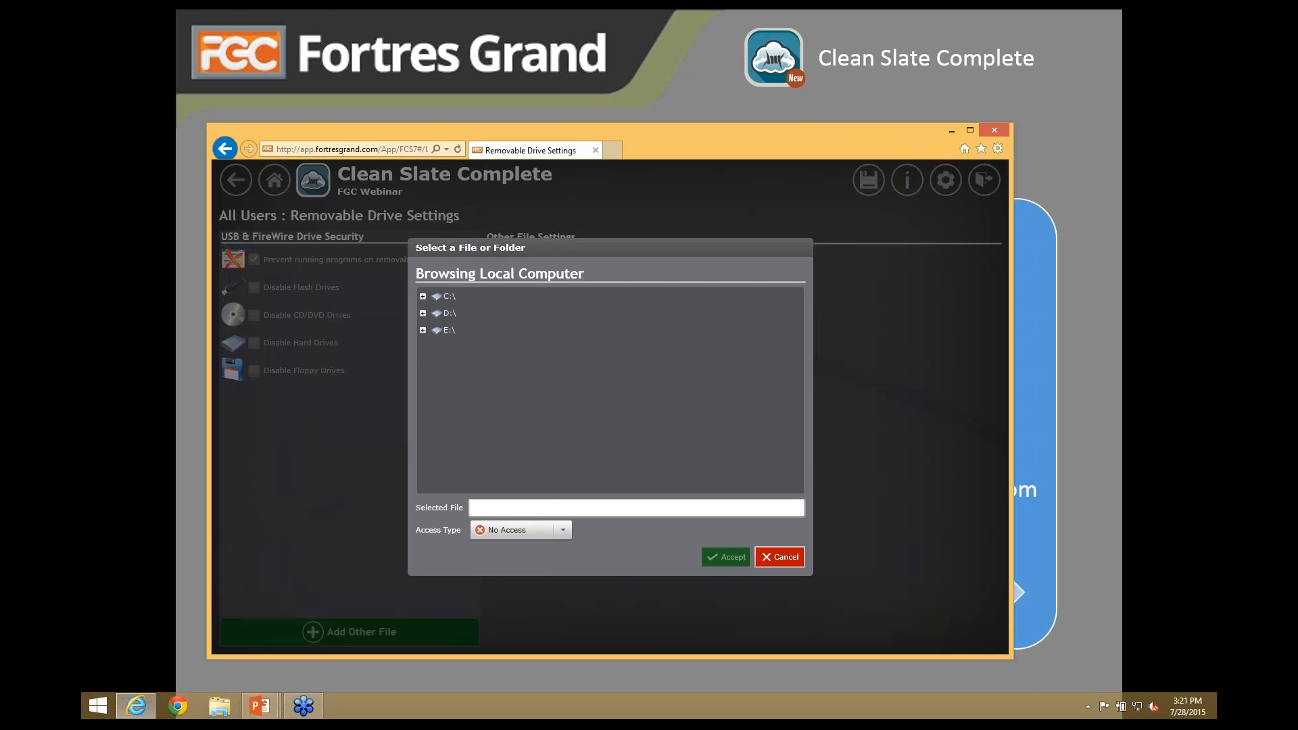
click(780, 557)
click(236, 180)
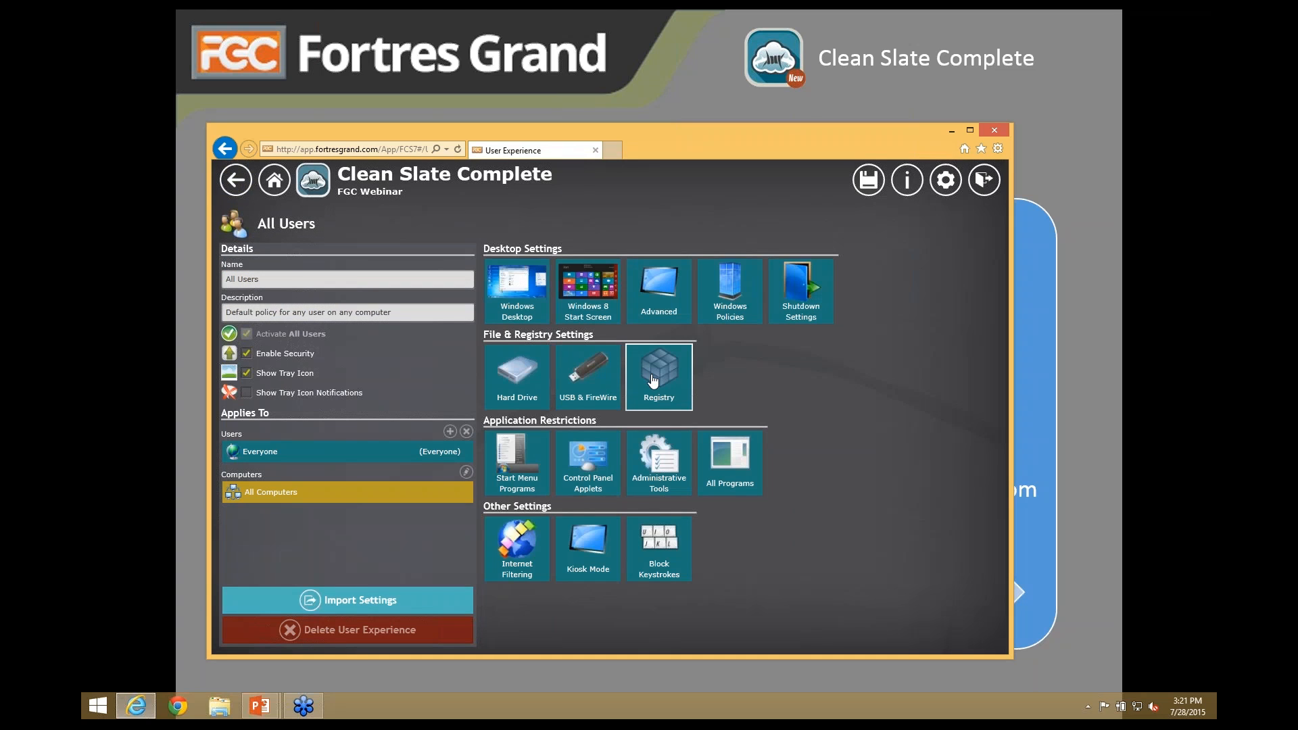
- In Registry settings, choose to clean up saved Registry keys at log off
click(655, 383)
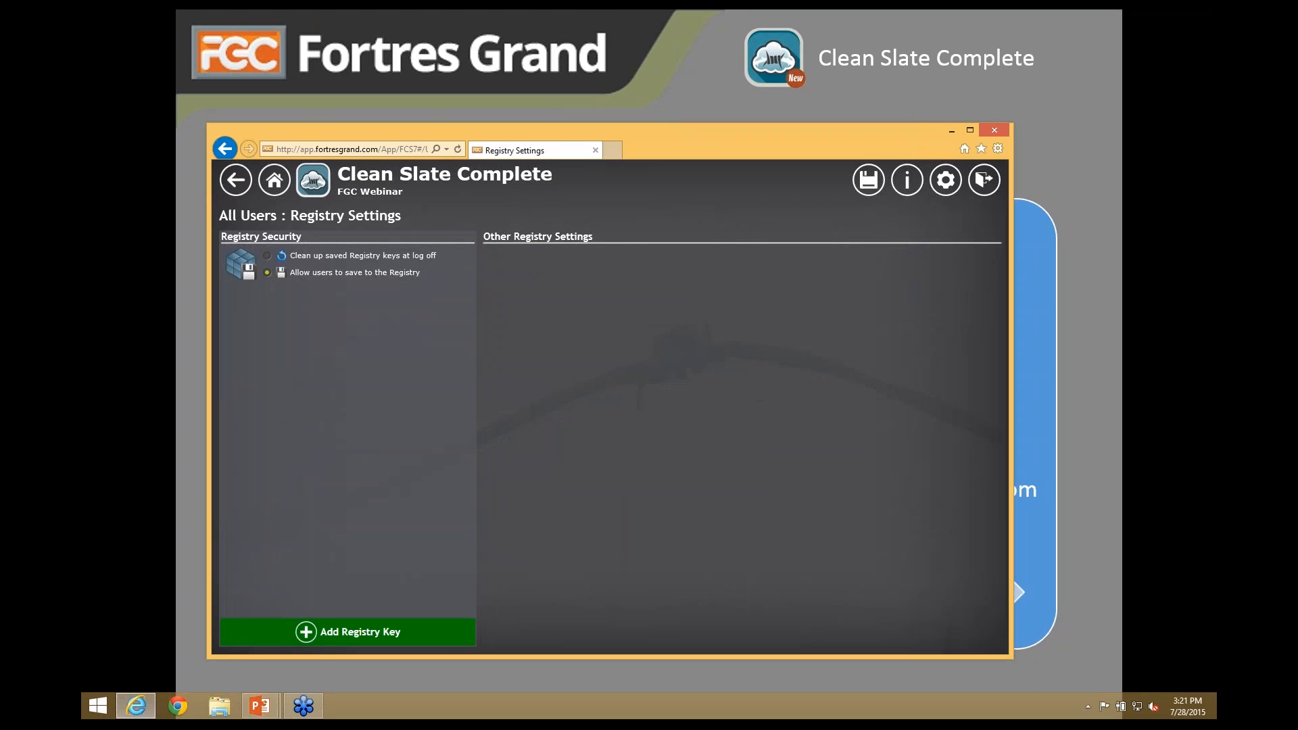
click(268, 256)
click(236, 184)
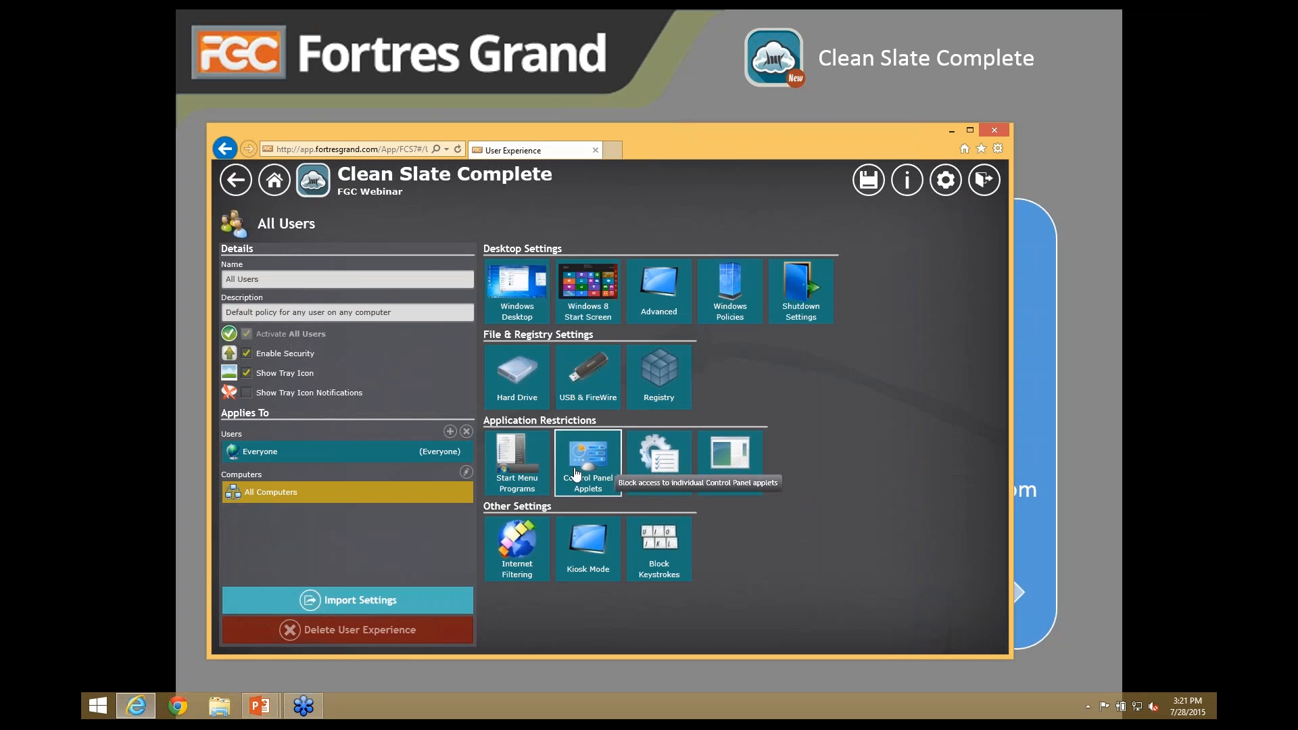
- Tick Adobe Photoshop Elements 12 and Adobe Premiere Elements 12 in the Start Menu Programs list
click(518, 471)
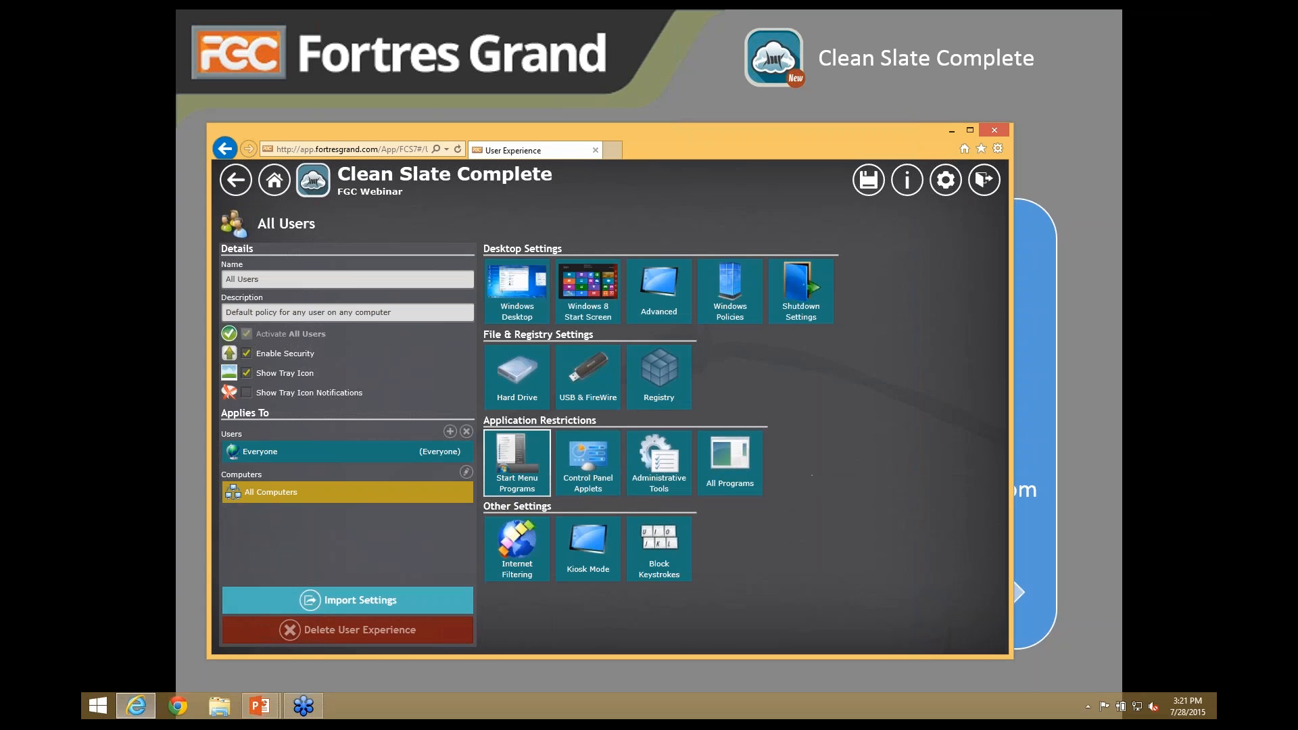
click(271, 299)
click(271, 320)
scroll(302, 461, down, 5)
scroll(303, 461, down, 4)
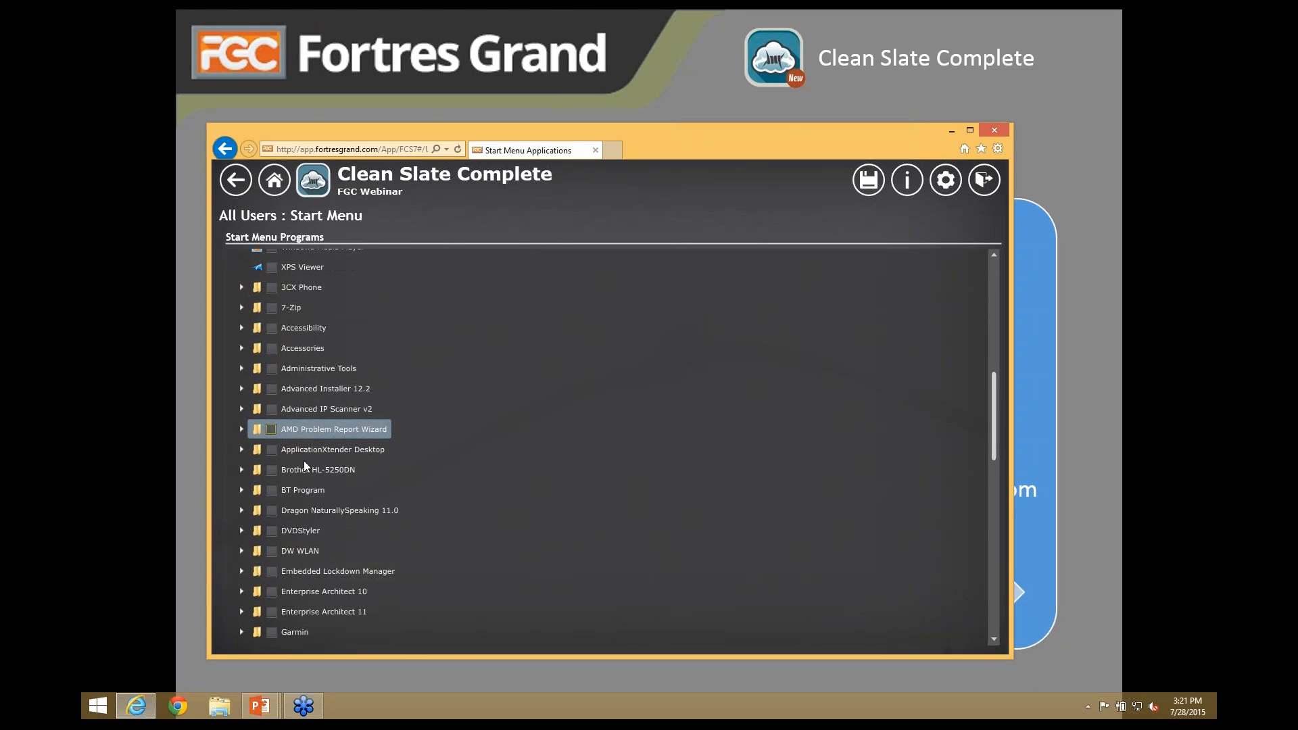
scroll(303, 460, up, 4)
scroll(303, 461, up, 5)
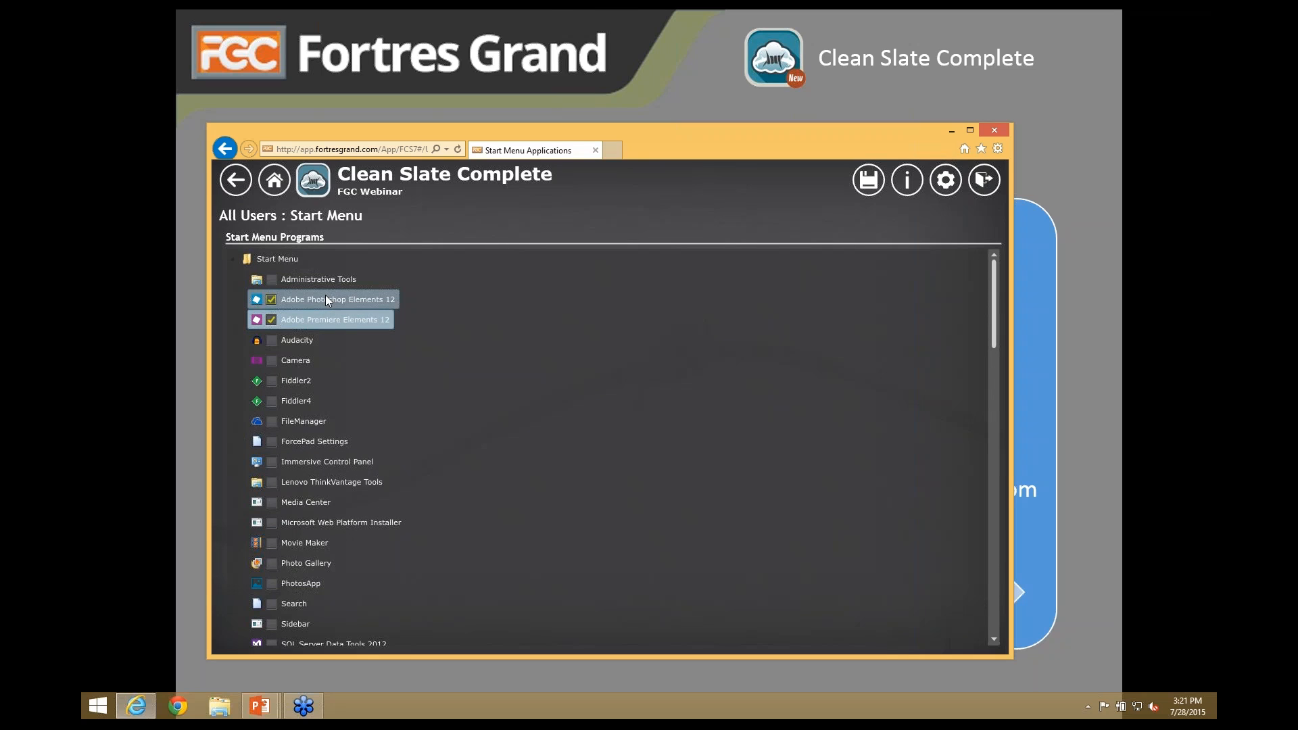
click(240, 187)
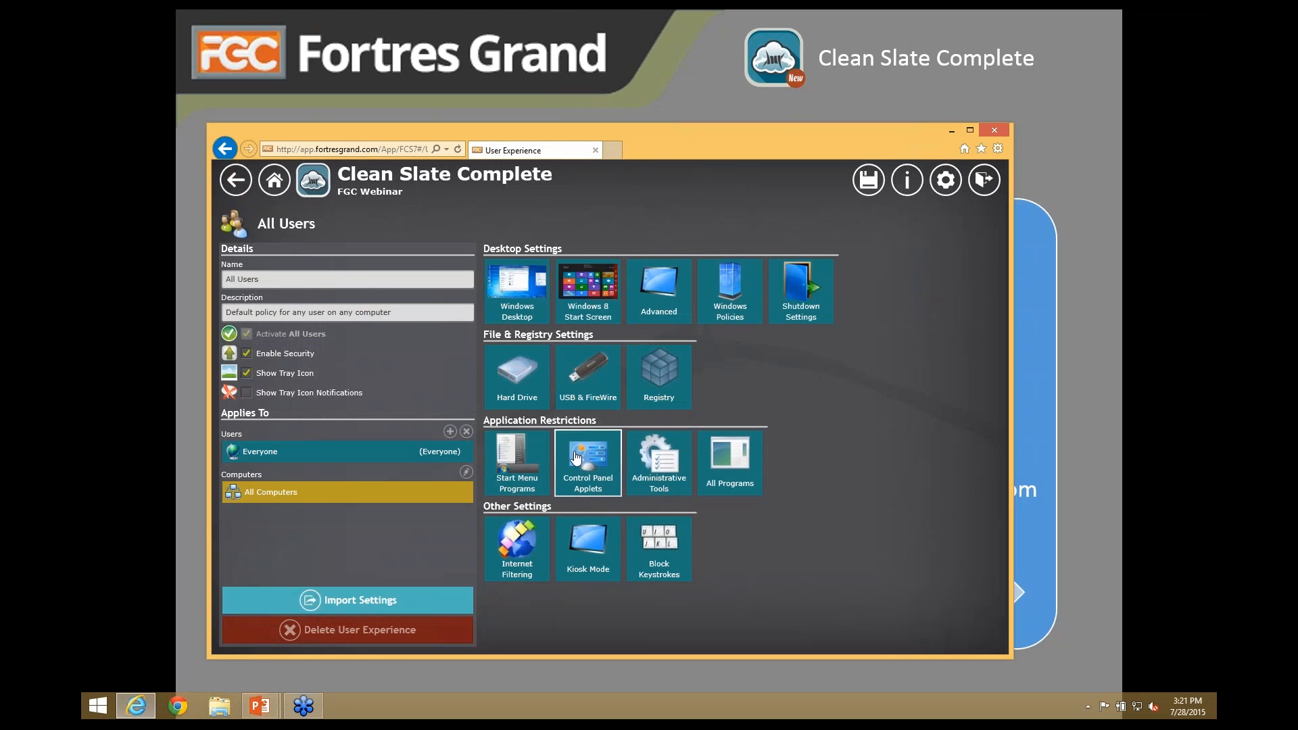
- Disable the Display Settings applet under Control Panel Applets
click(585, 461)
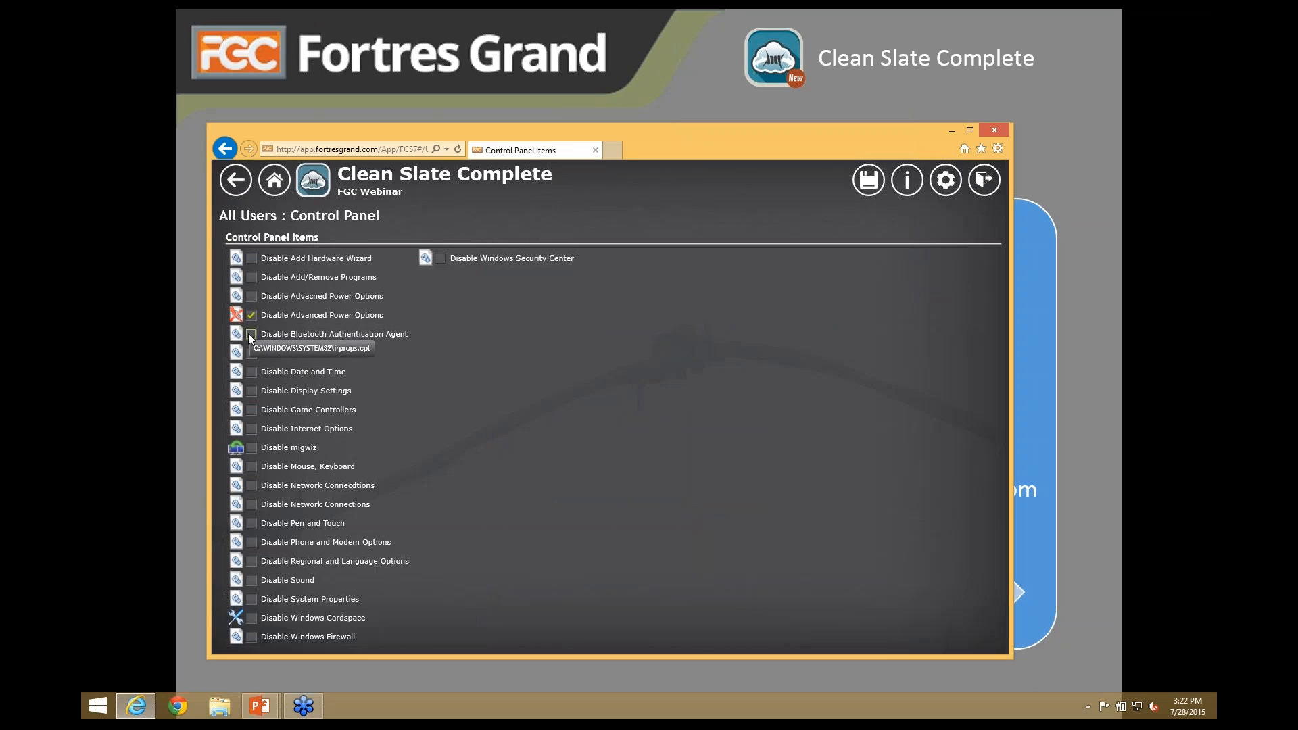
click(250, 391)
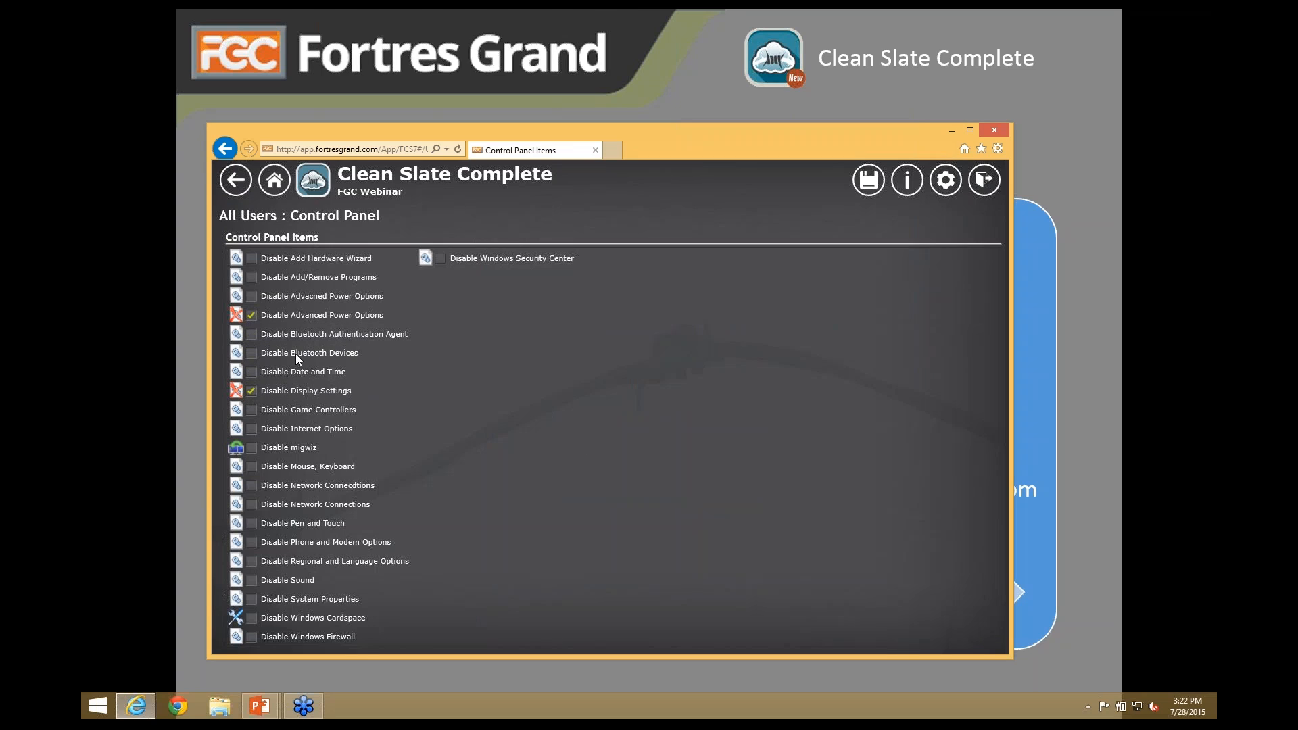
click(235, 180)
- Disable the DNS tool under Administrative Tools
click(657, 463)
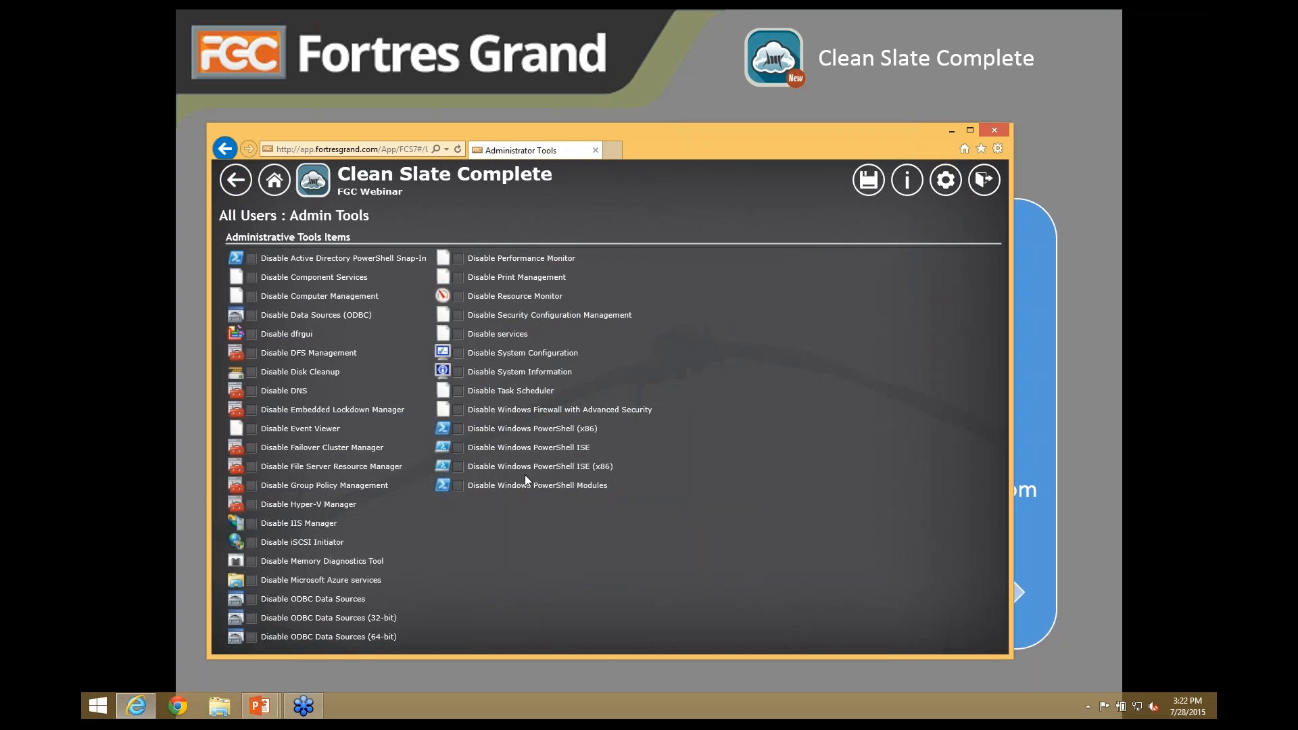
click(252, 390)
click(235, 179)
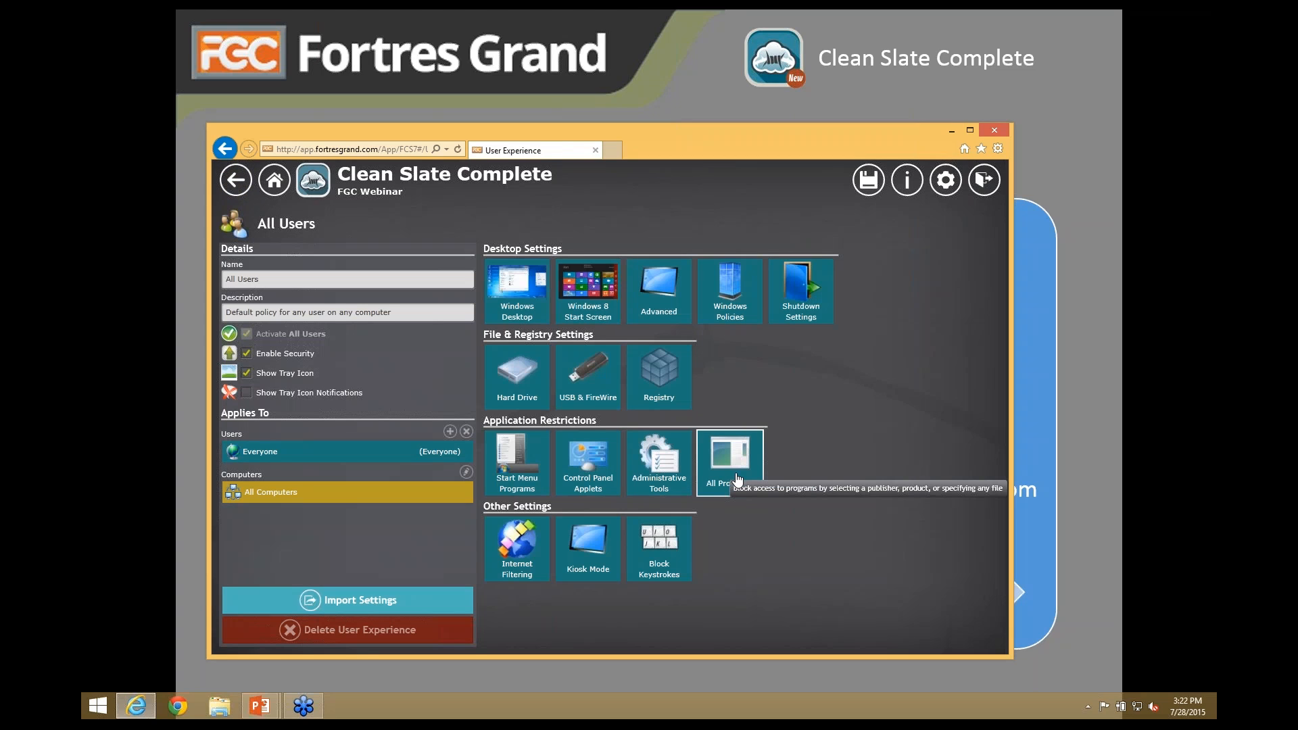
- Add CHROME.EXE from publisher Google Inc. to the restricted programs
click(730, 466)
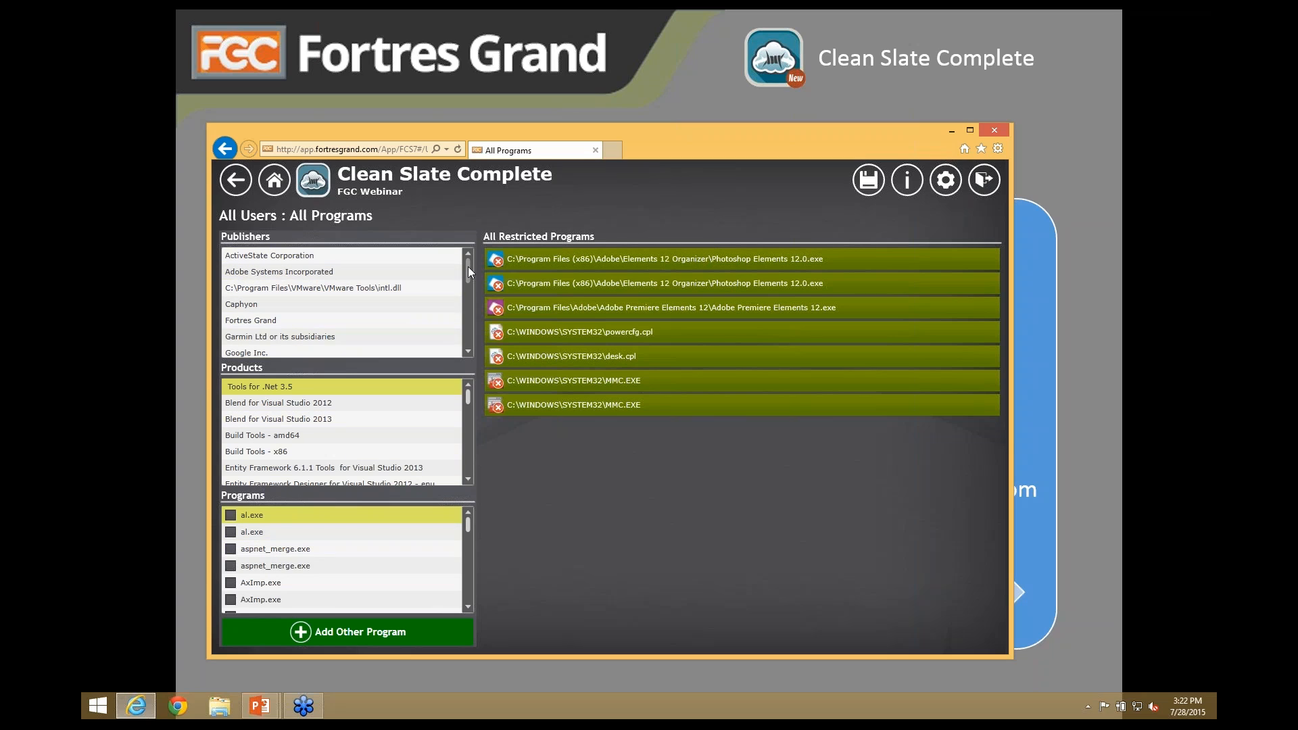
scroll(468, 267, down, 1)
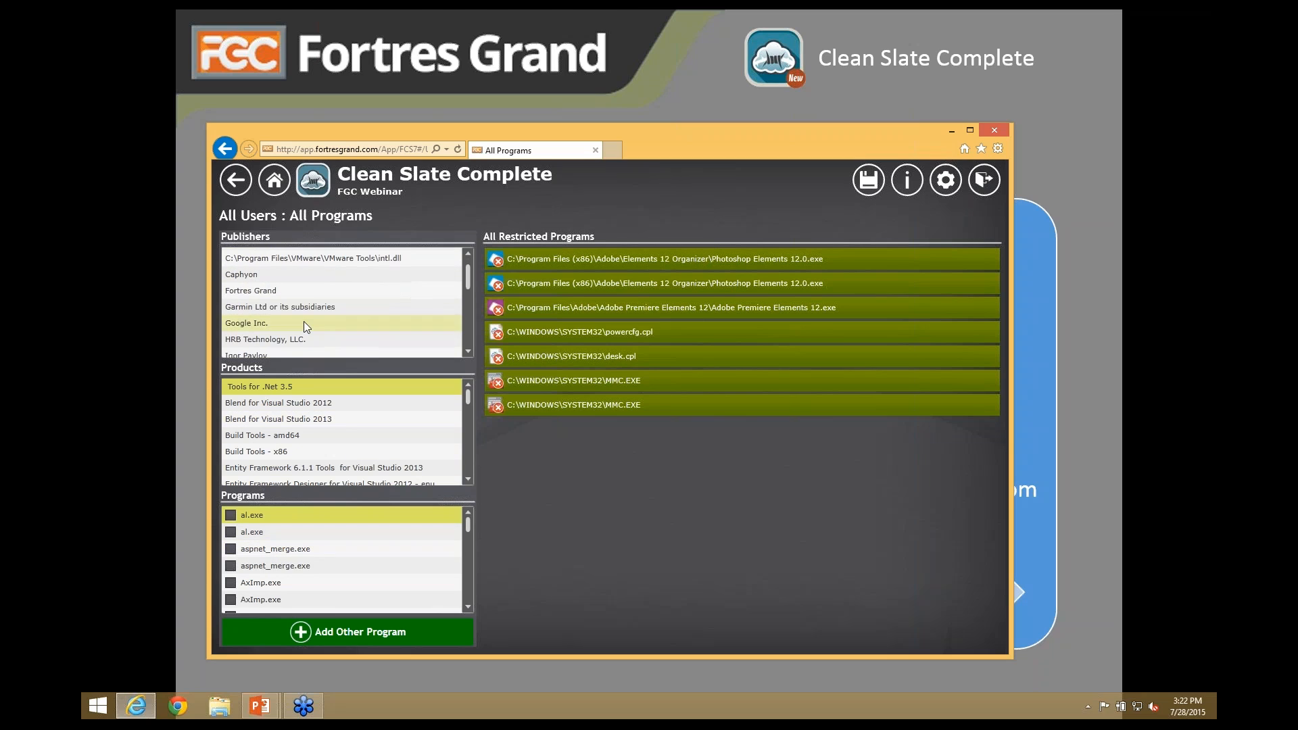
click(260, 322)
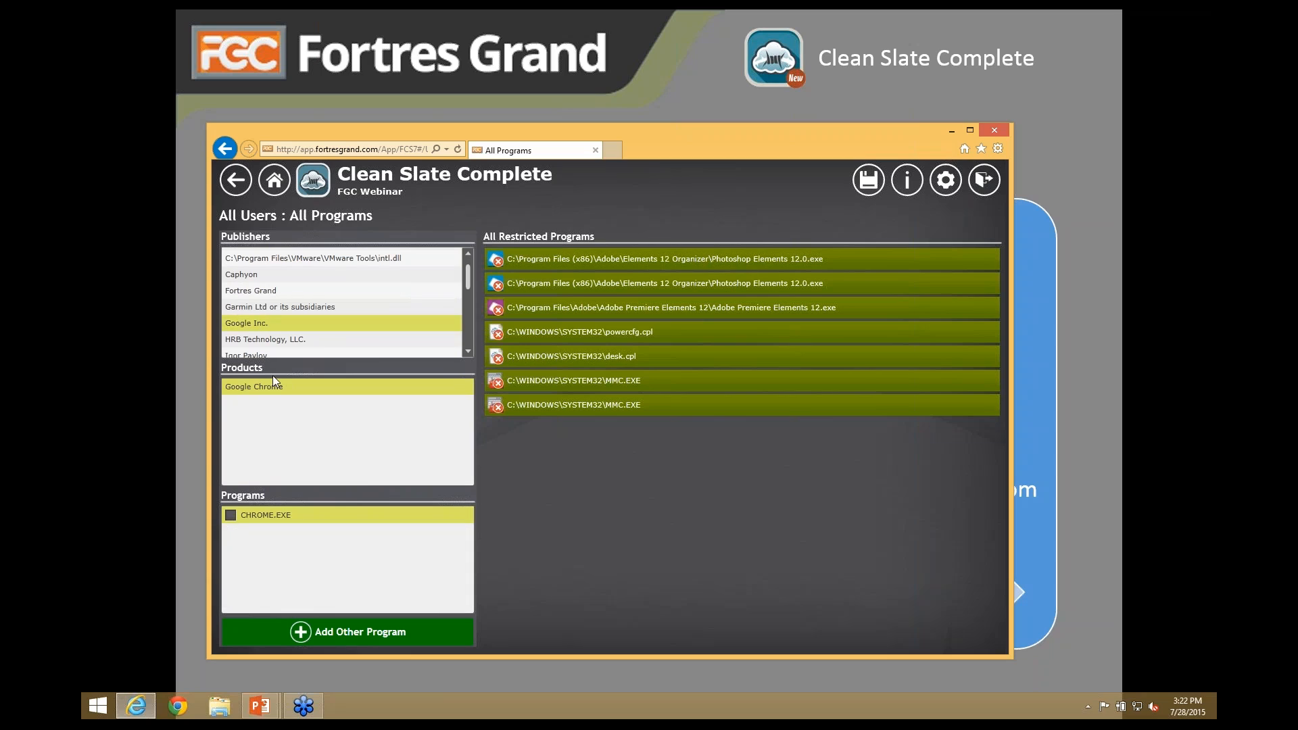
click(230, 515)
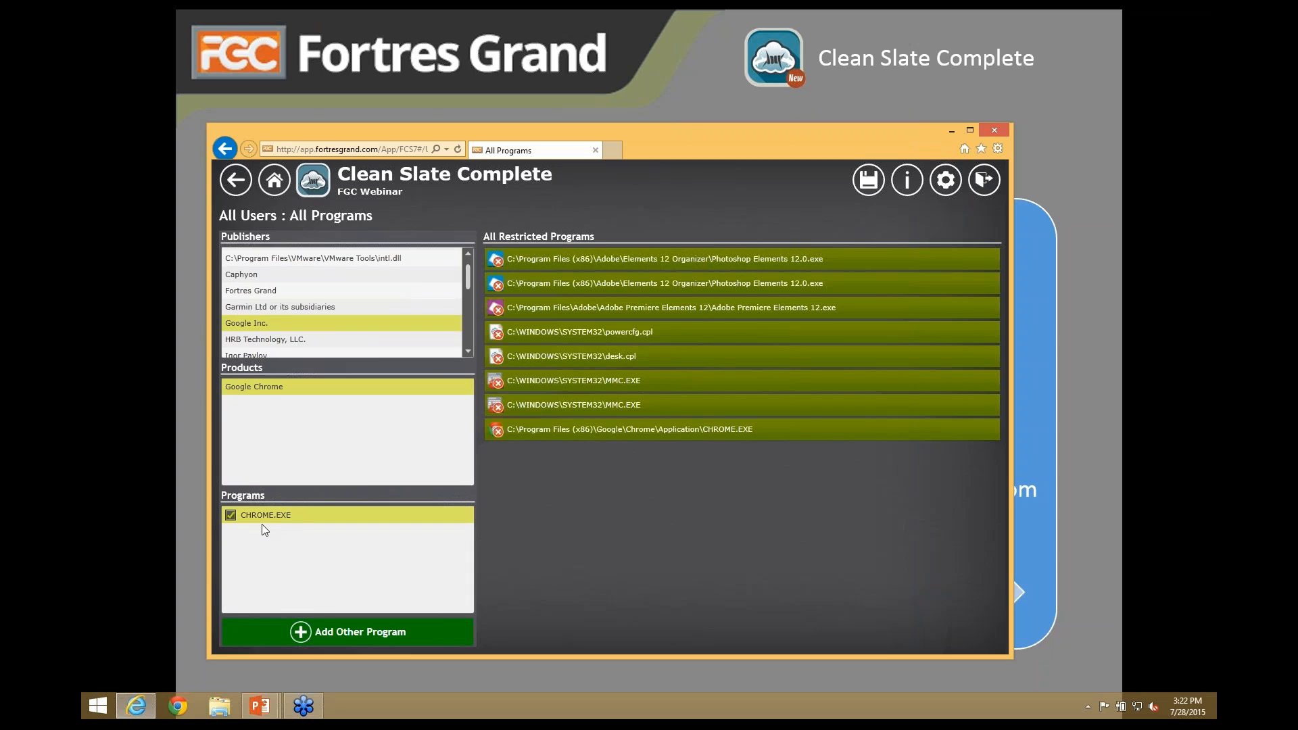
- Delete the CHROME.EXE, both MMC.EXE and desk.cpl entries from the restricted programs
click(751, 432)
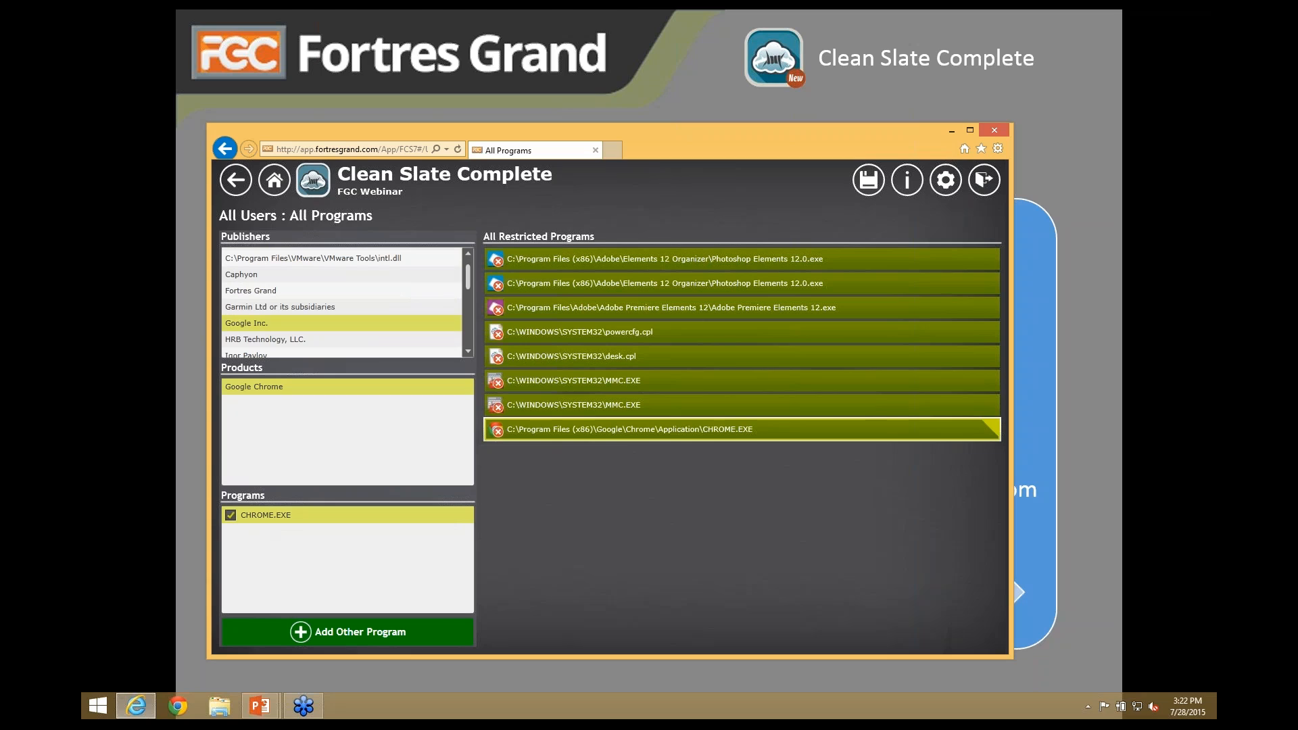
click(993, 425)
click(991, 400)
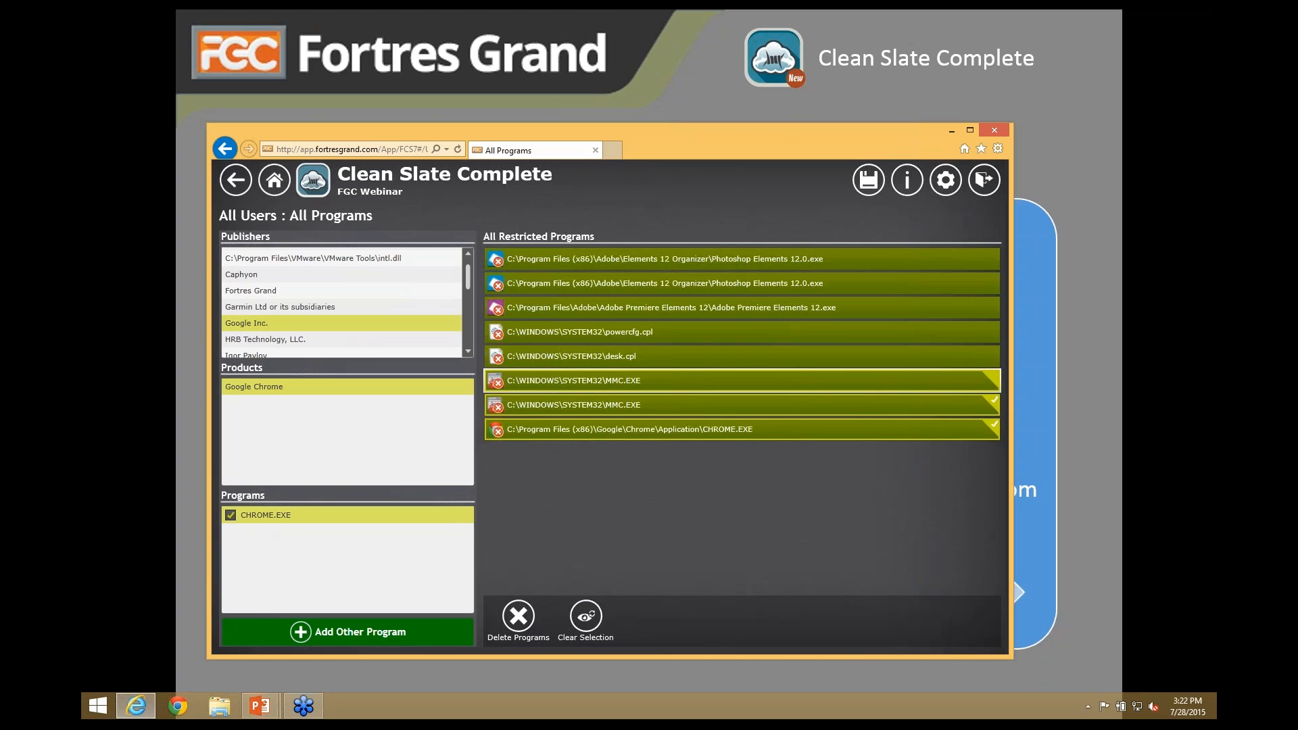
click(996, 371)
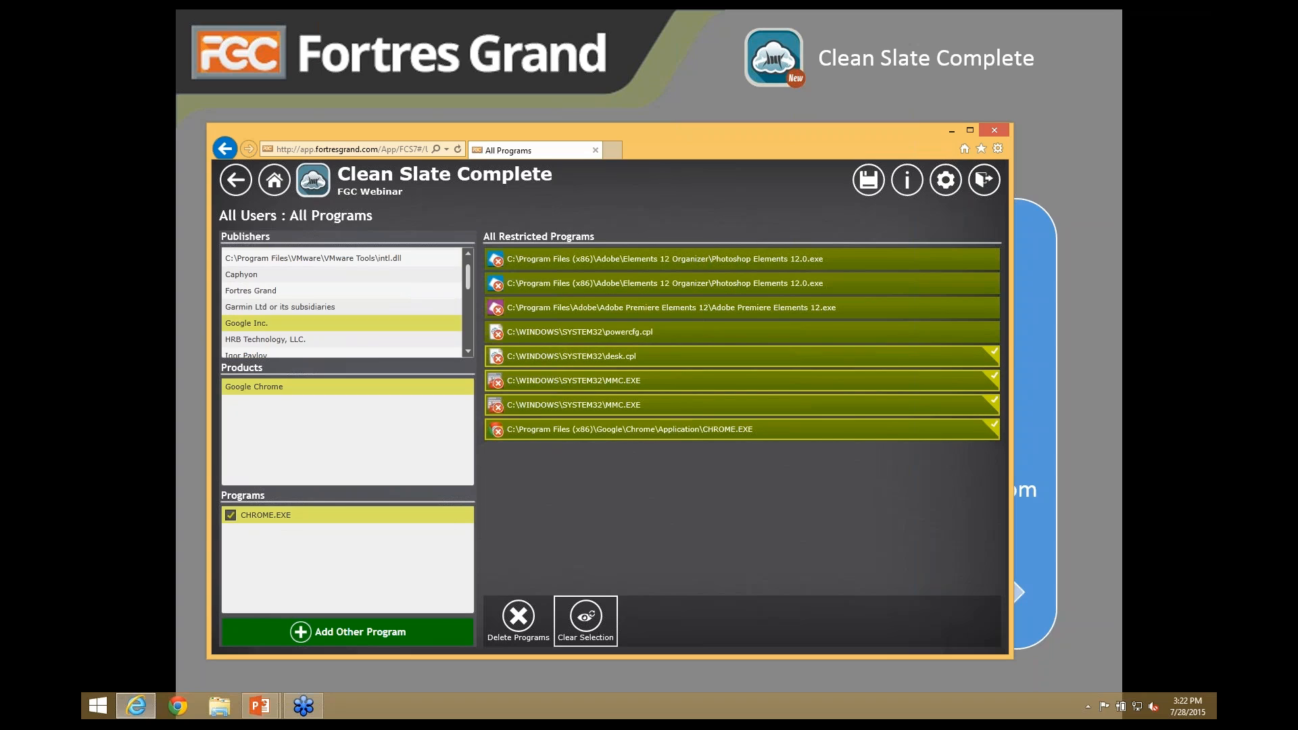
click(524, 617)
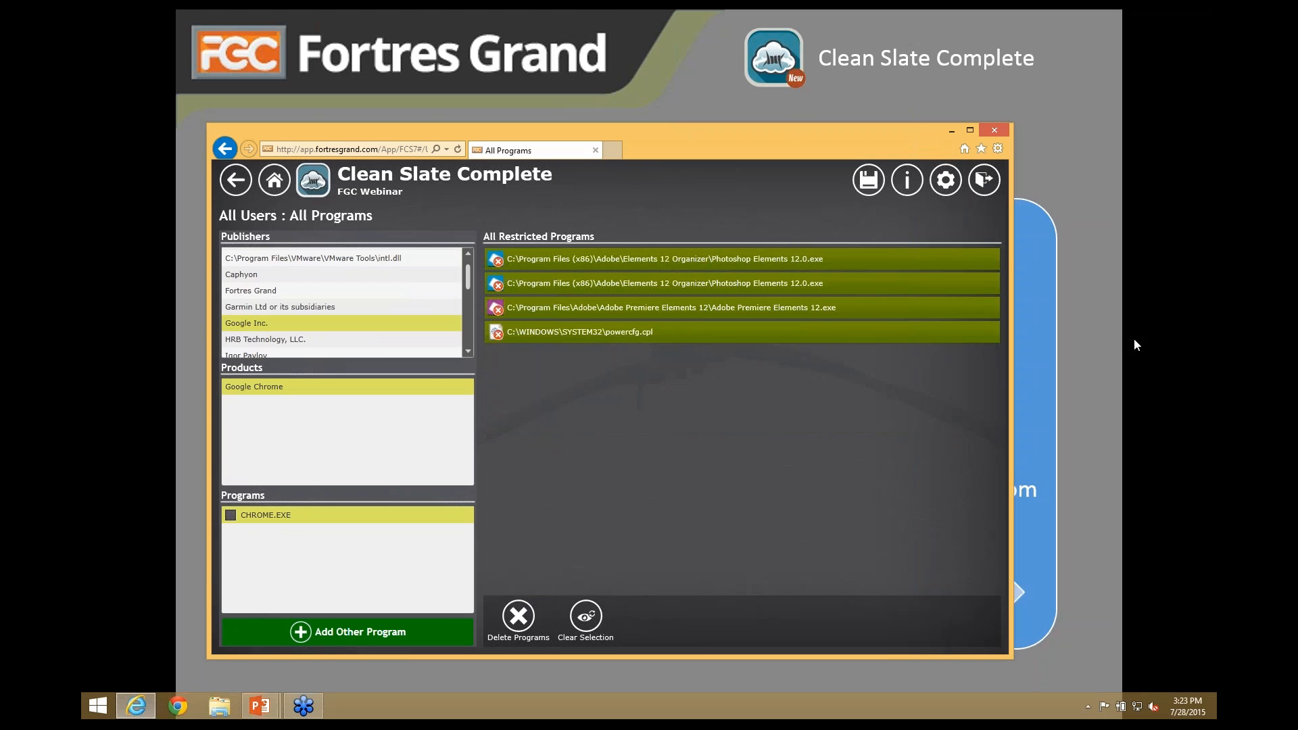
click(520, 21)
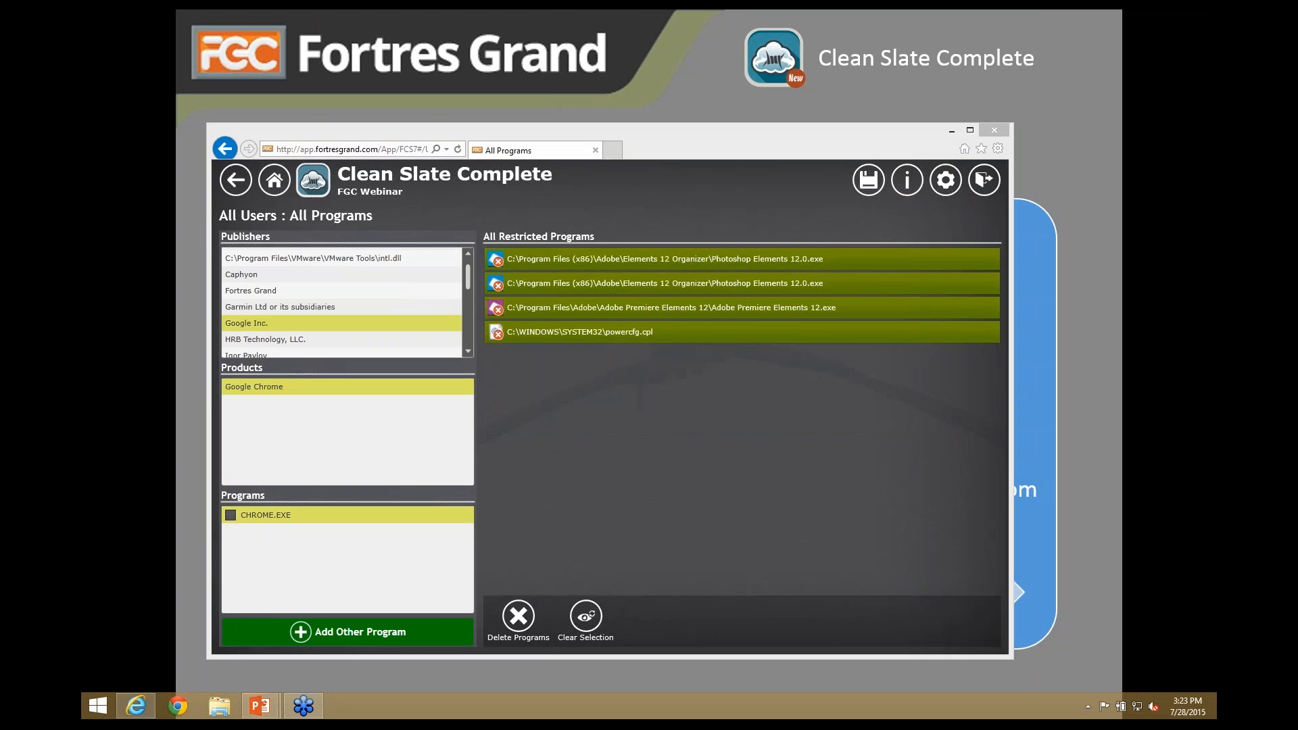
click(236, 180)
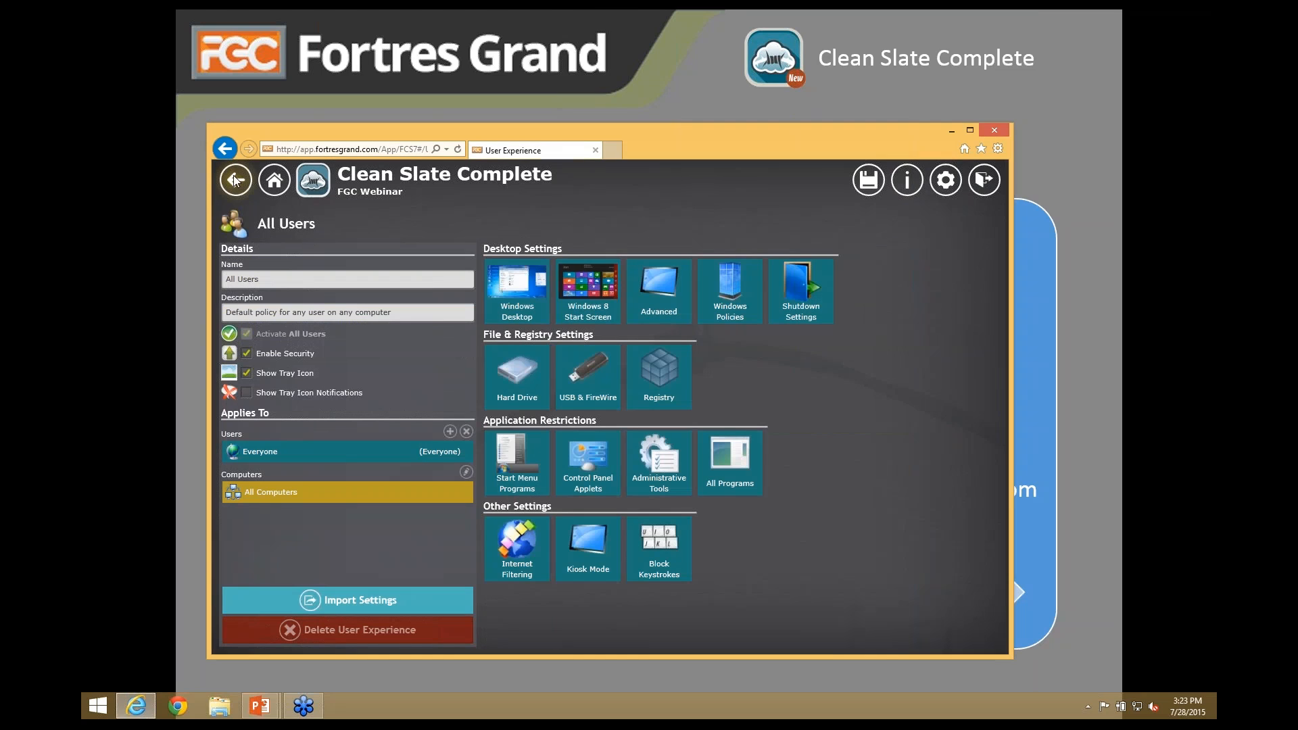
click(519, 553)
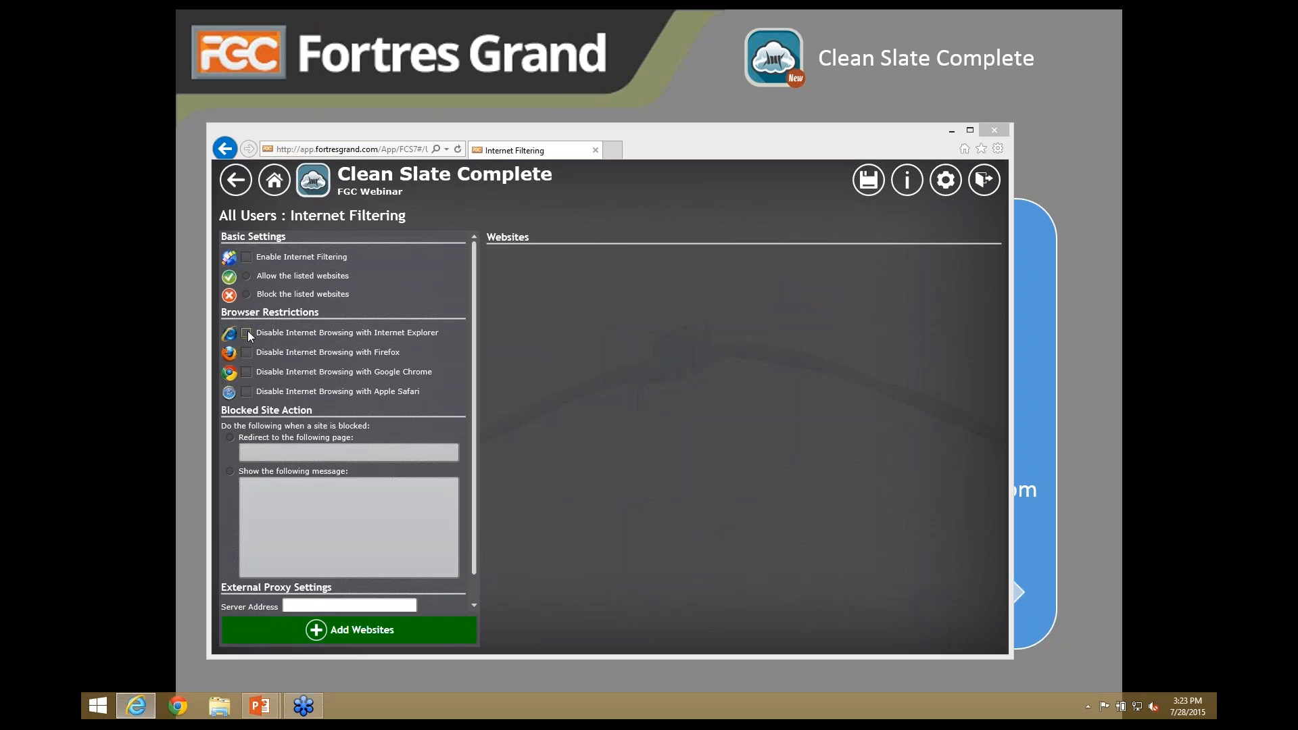
click(357, 634)
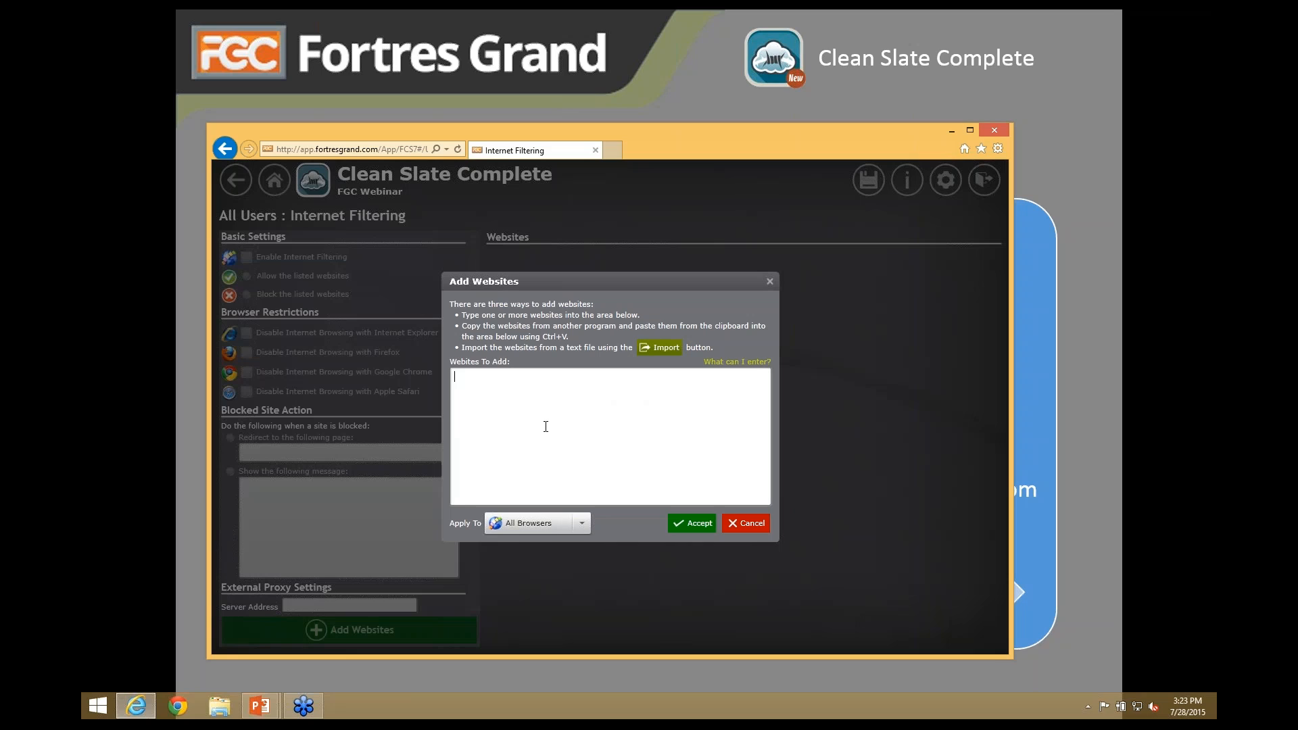
click(551, 438)
text(google.com)
click(582, 525)
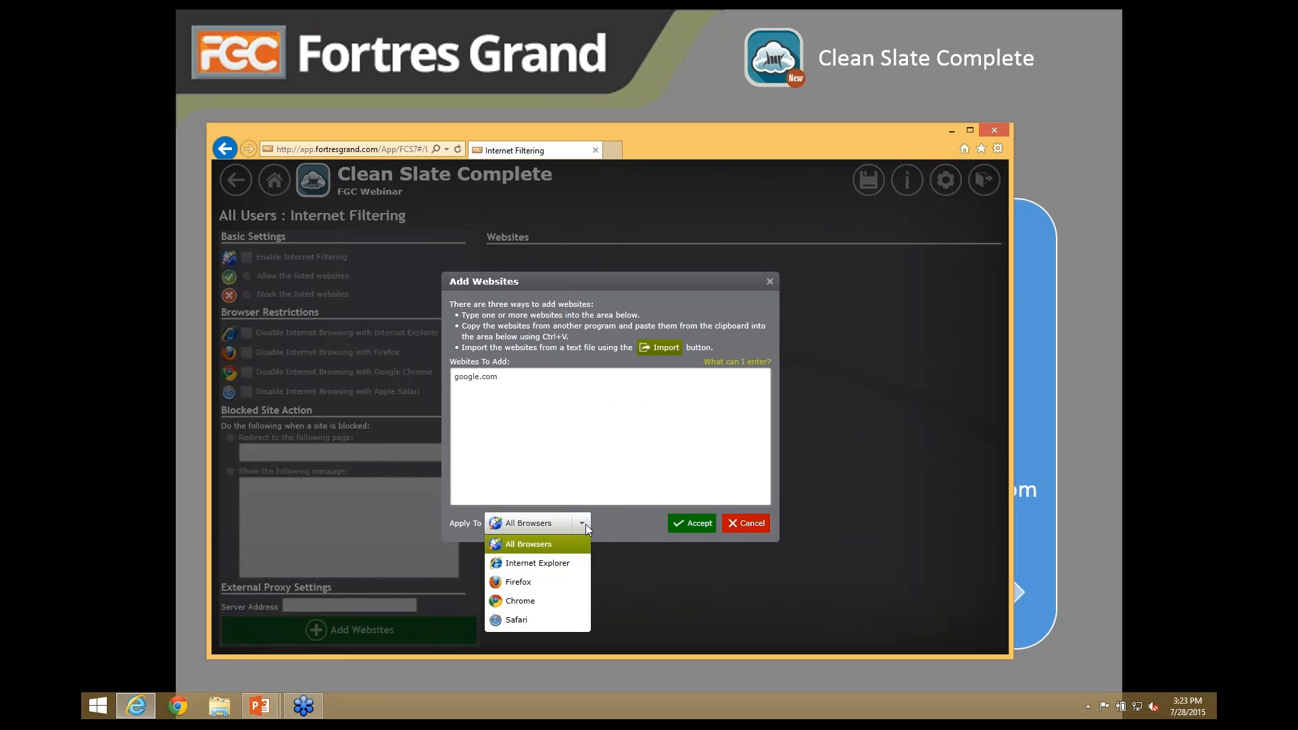
click(525, 566)
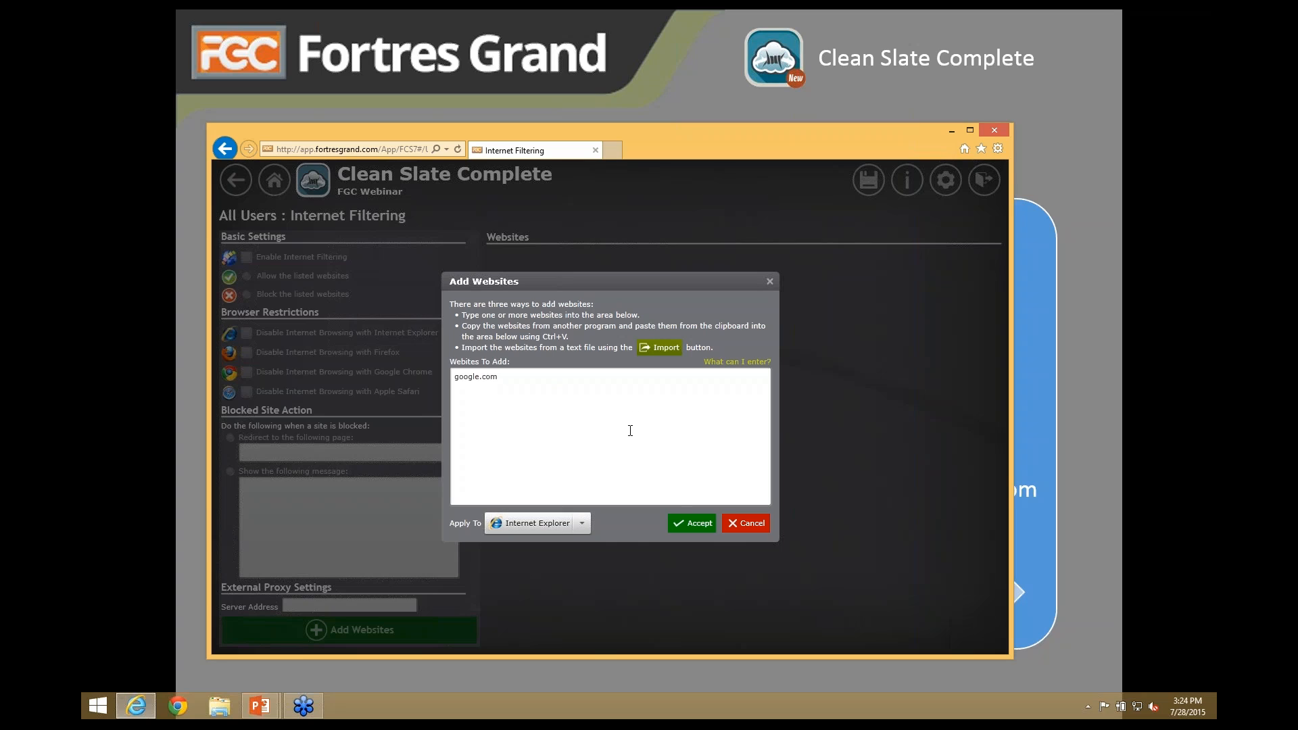
click(745, 525)
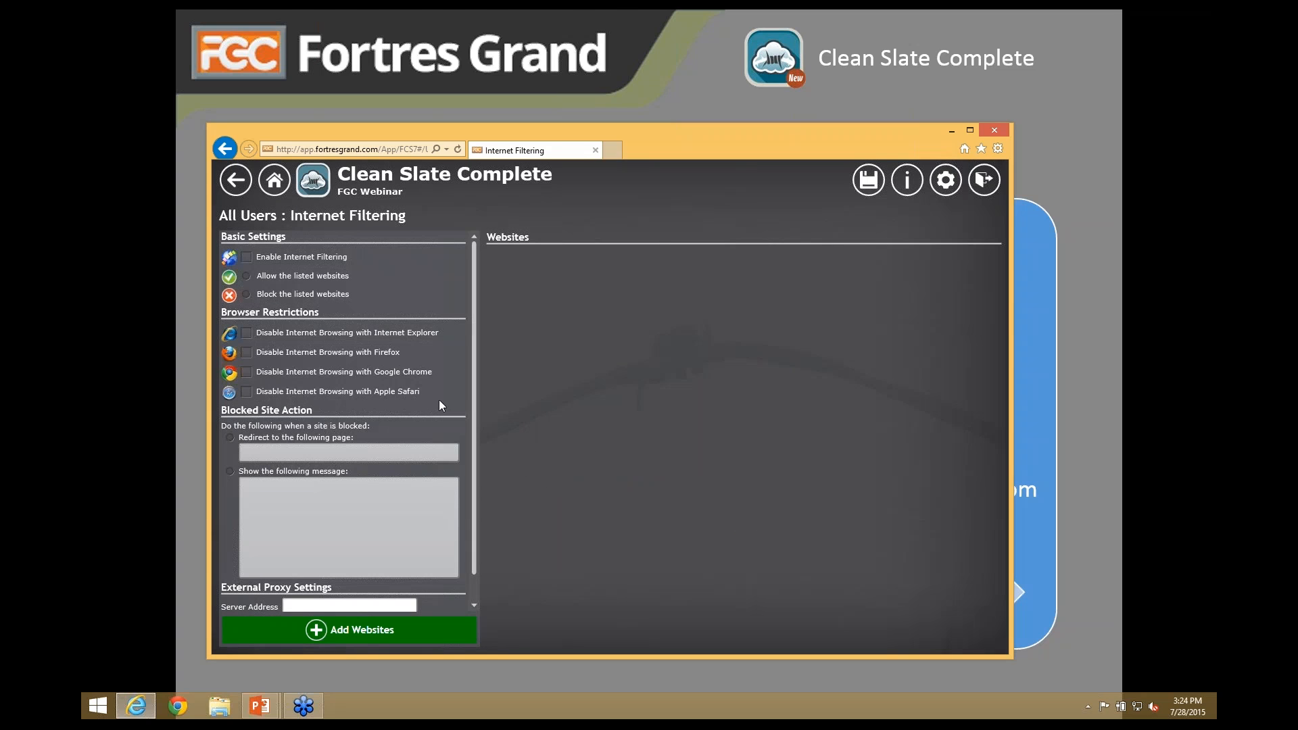
- Look over the All Users kiosk mode settings without changing them
click(236, 182)
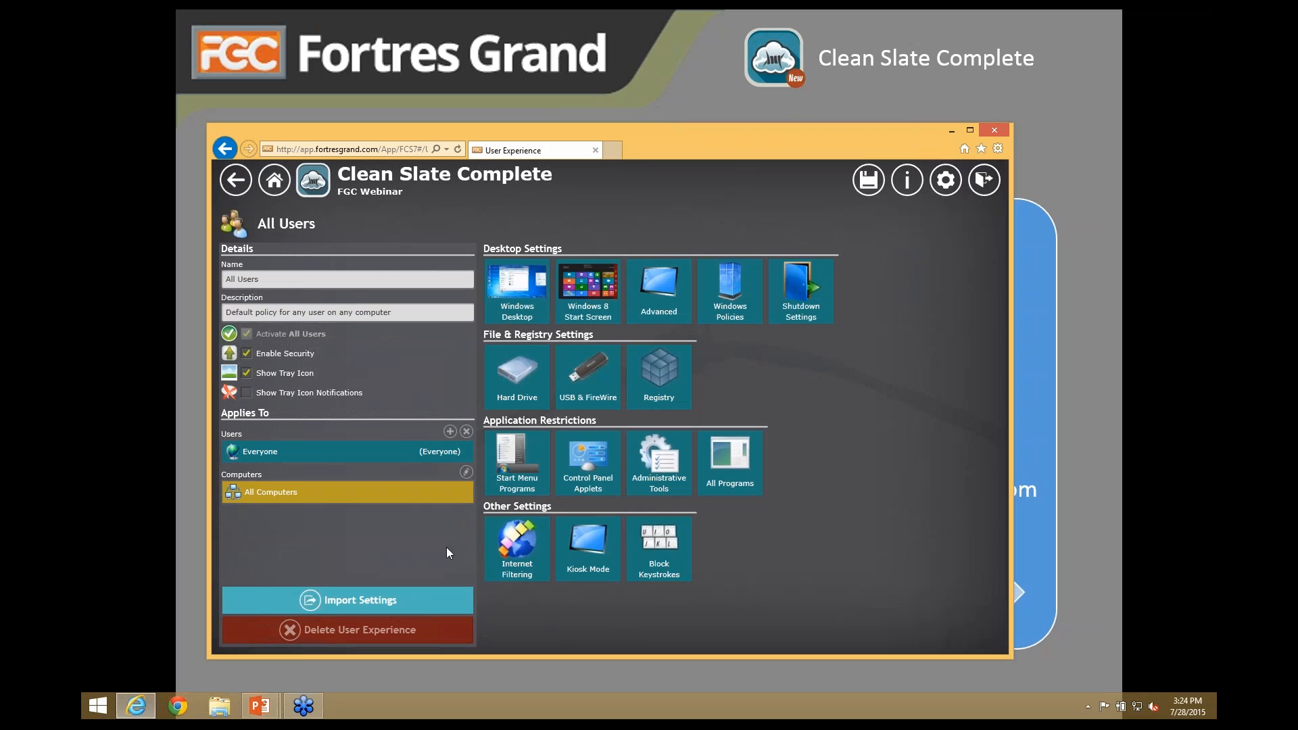
click(597, 556)
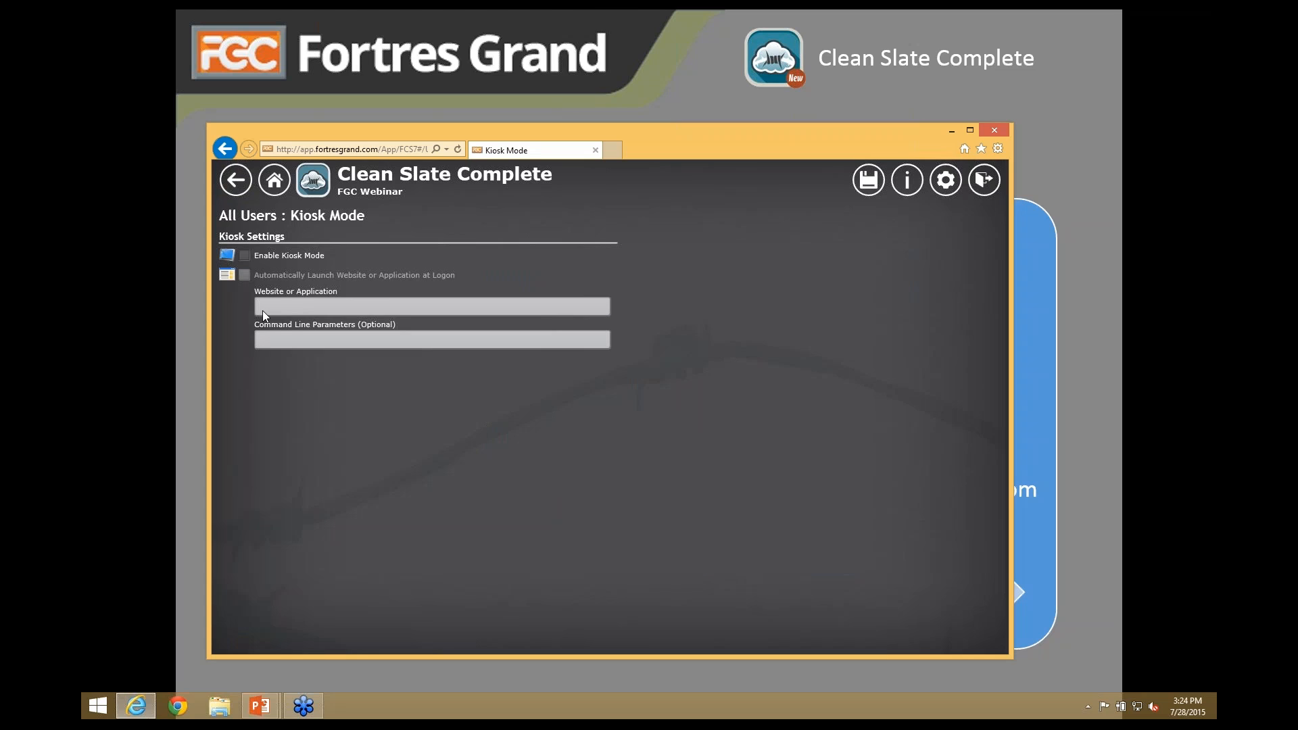
click(230, 187)
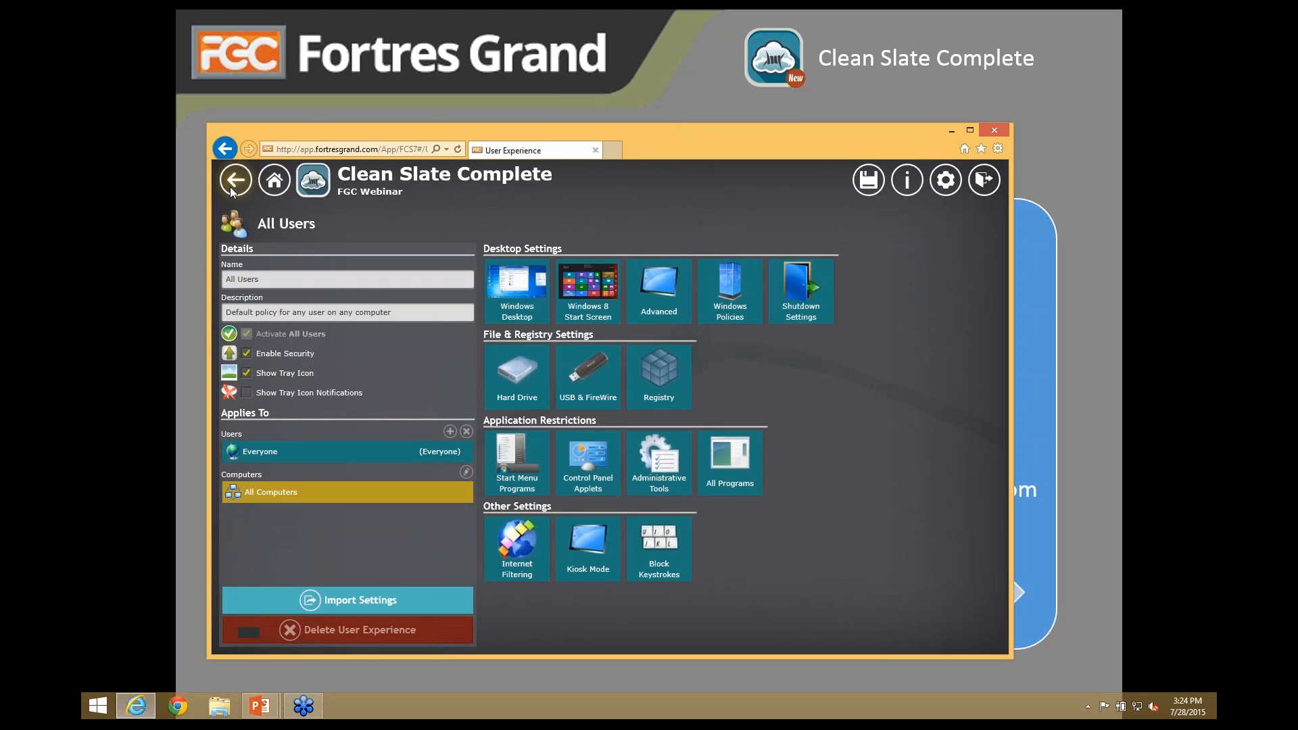
- Toggle the Ctrl+D and Ctrl+H keystroke blocks on and back off, then return to All Users
click(686, 568)
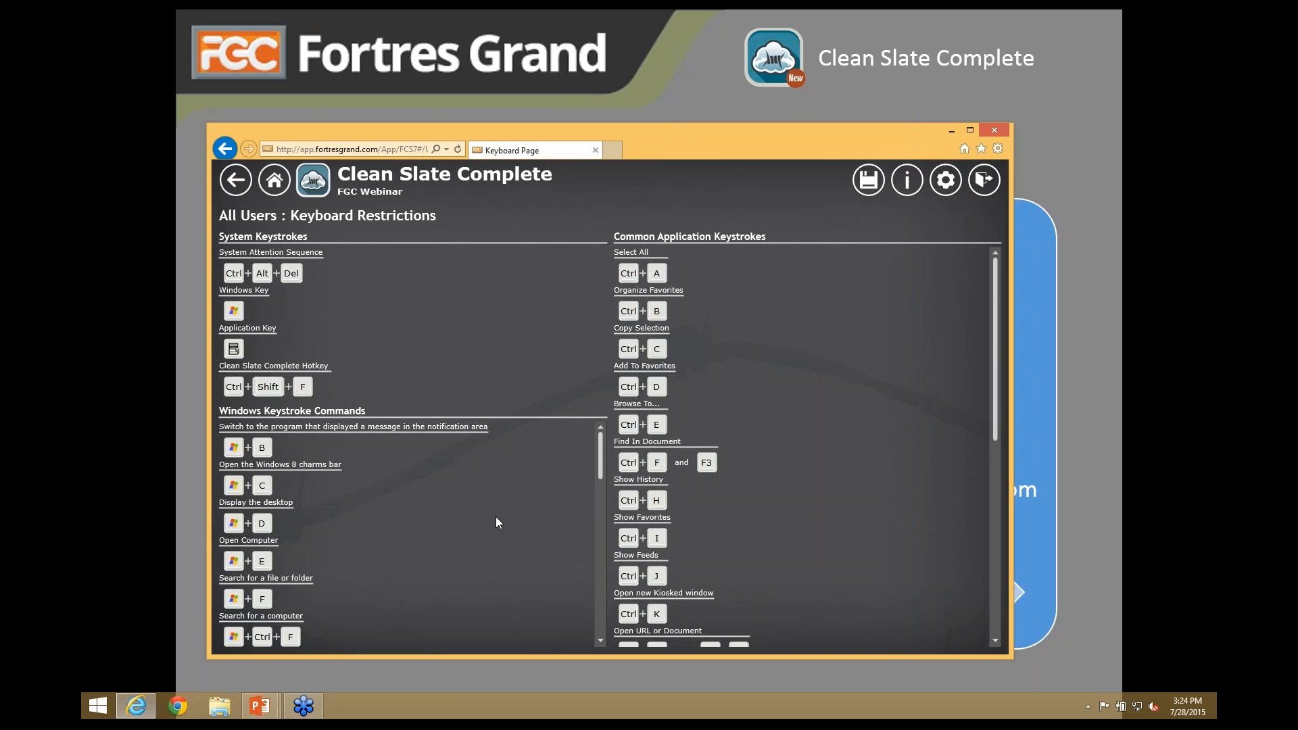
click(657, 387)
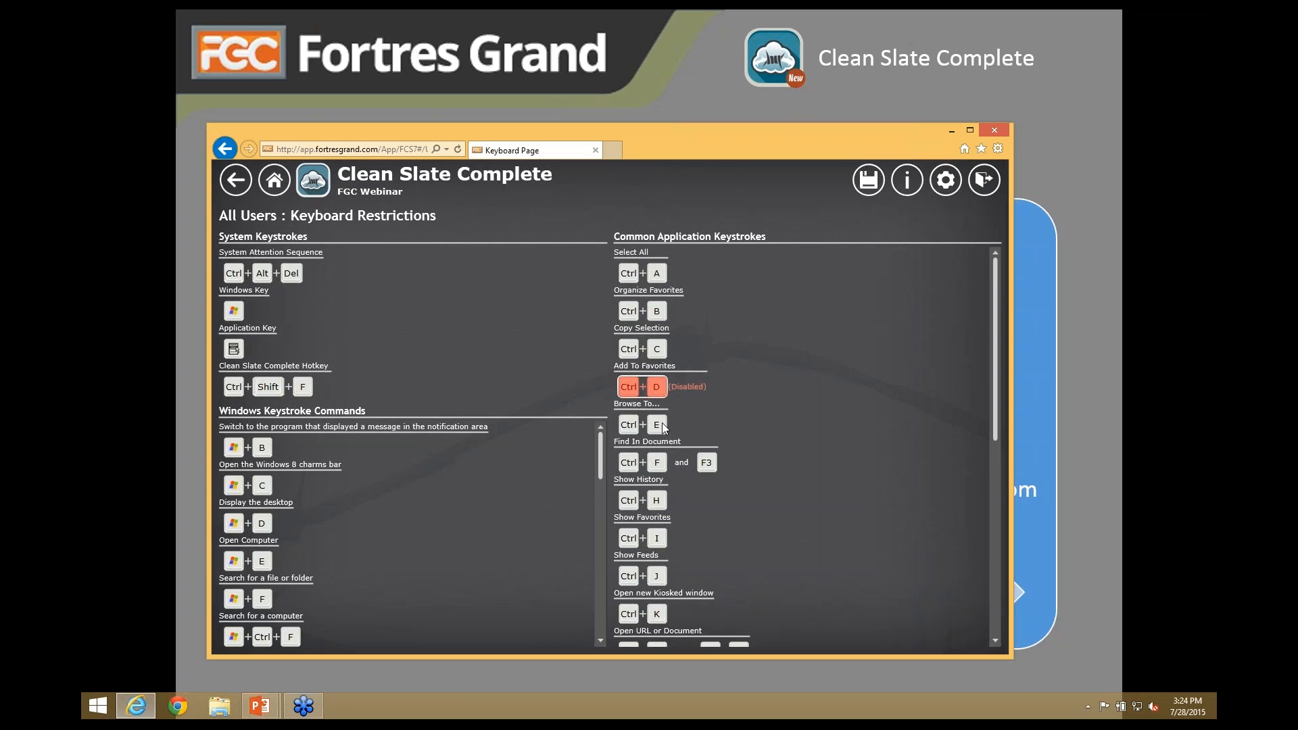
click(658, 500)
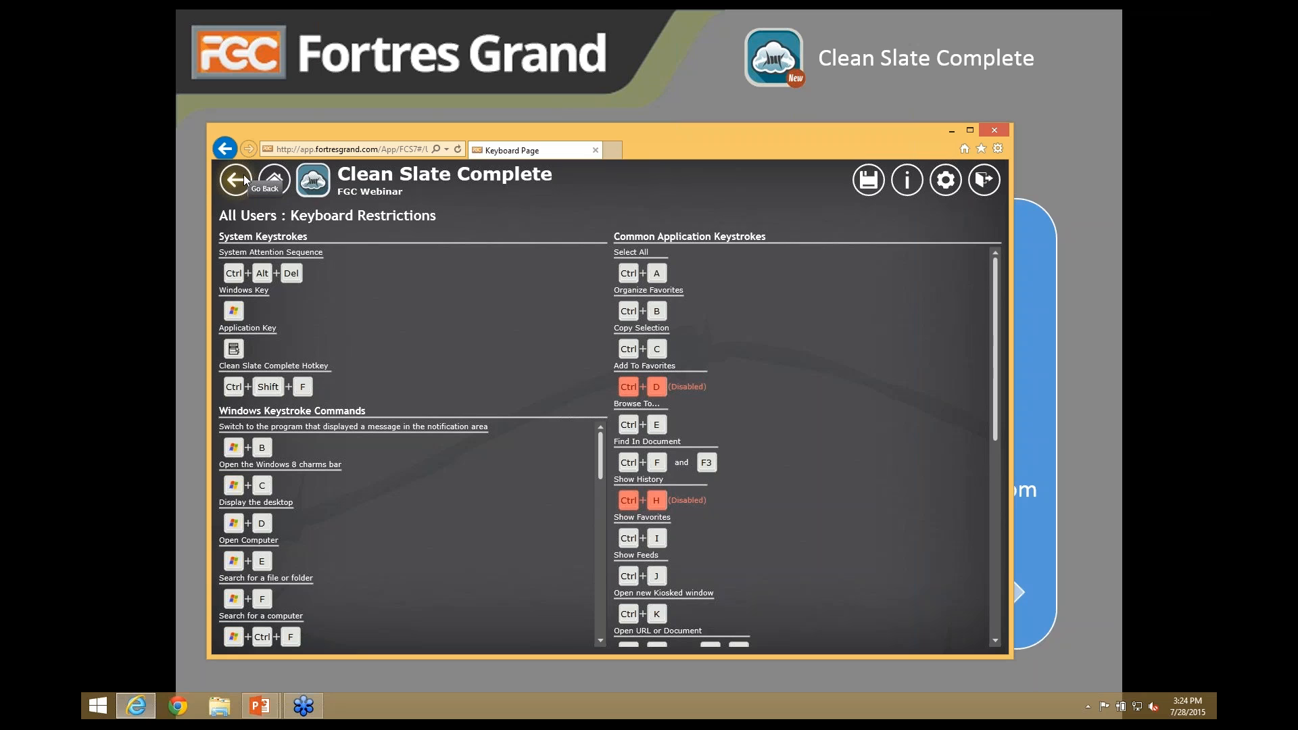
click(639, 388)
click(630, 500)
click(274, 189)
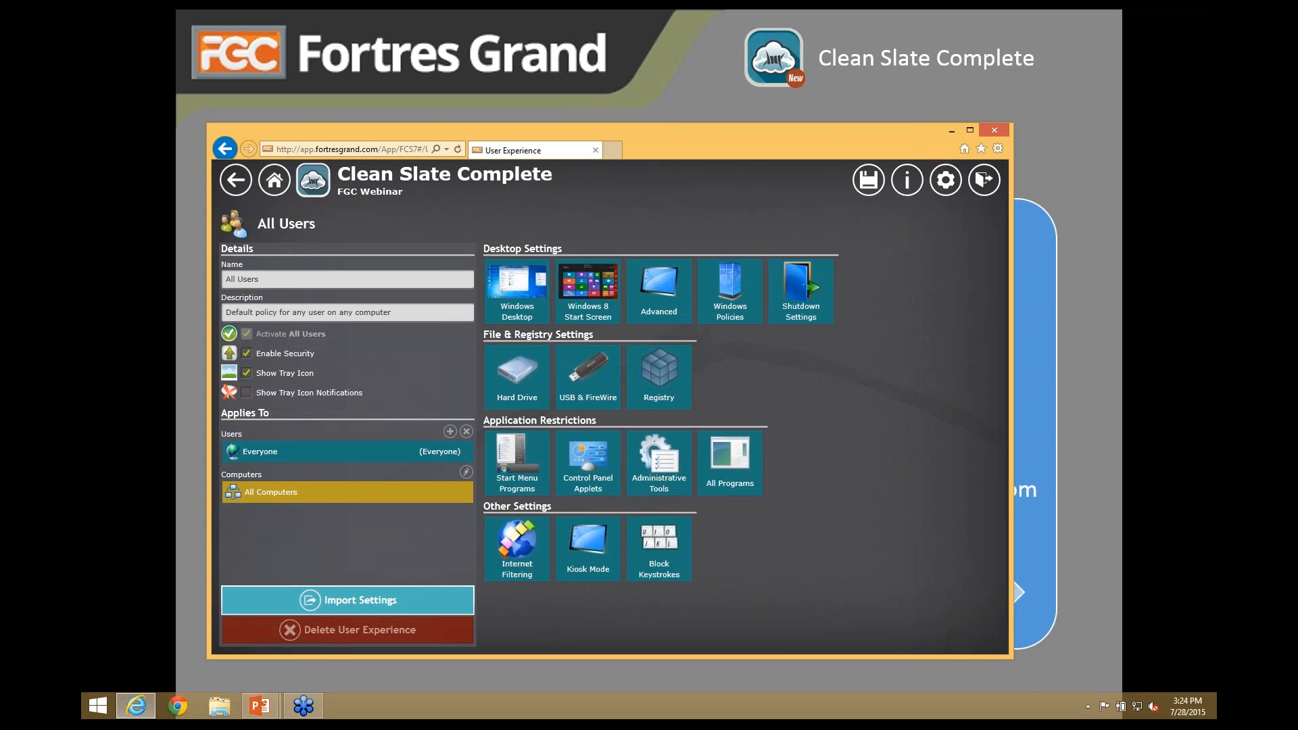
- Import the Clean Slate 7 default template and review the Windows Desktop and Hard Drive pages
click(352, 601)
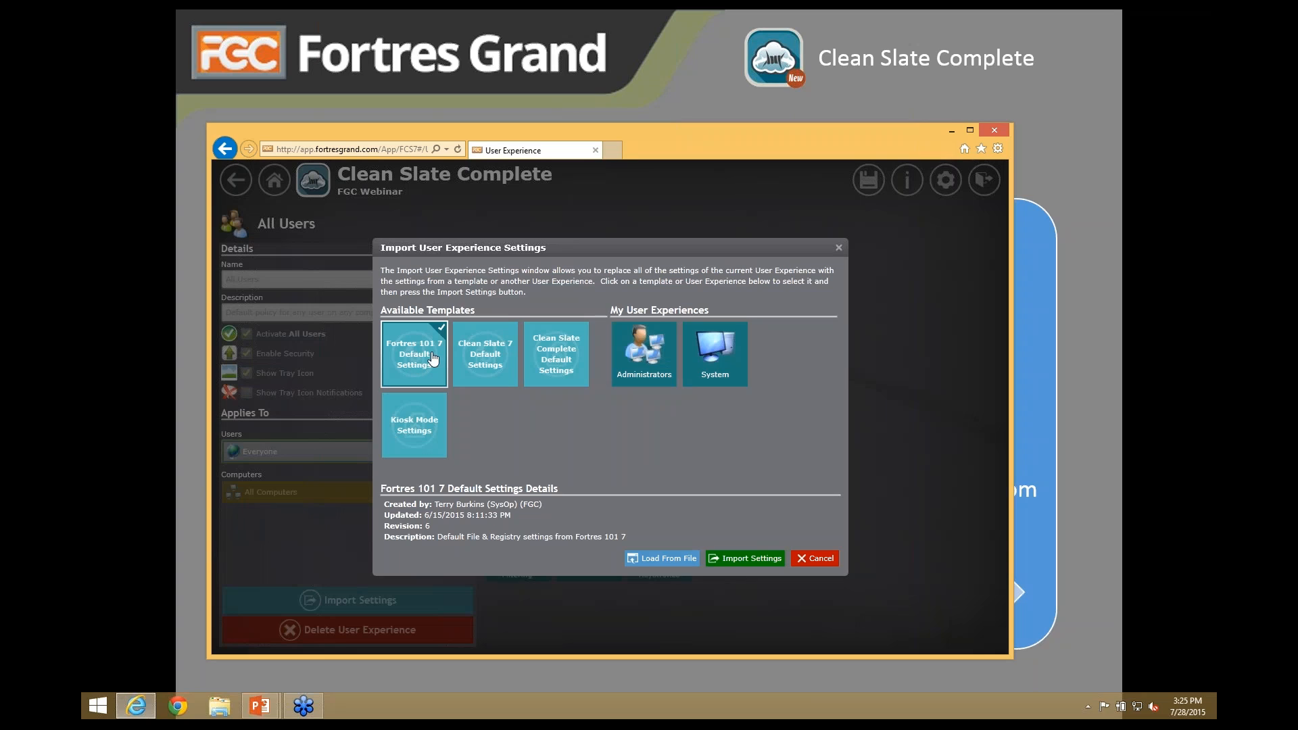
click(490, 357)
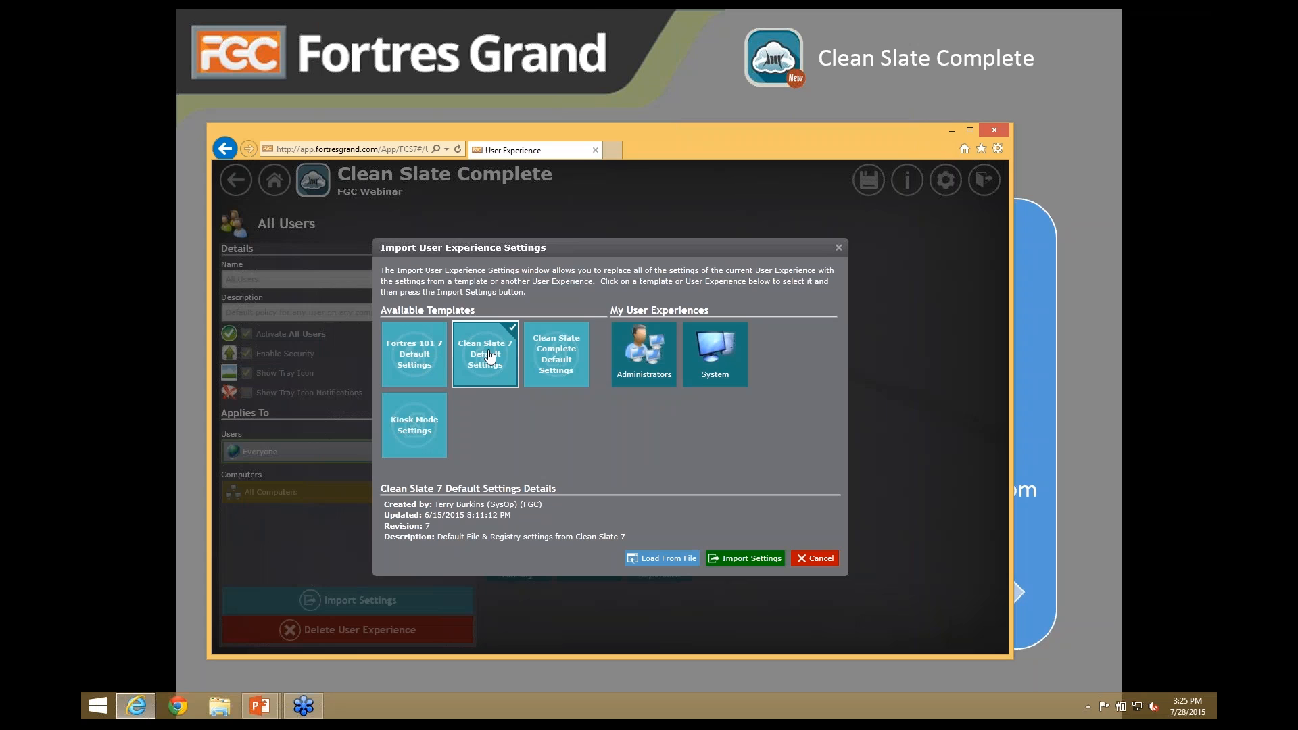
click(752, 560)
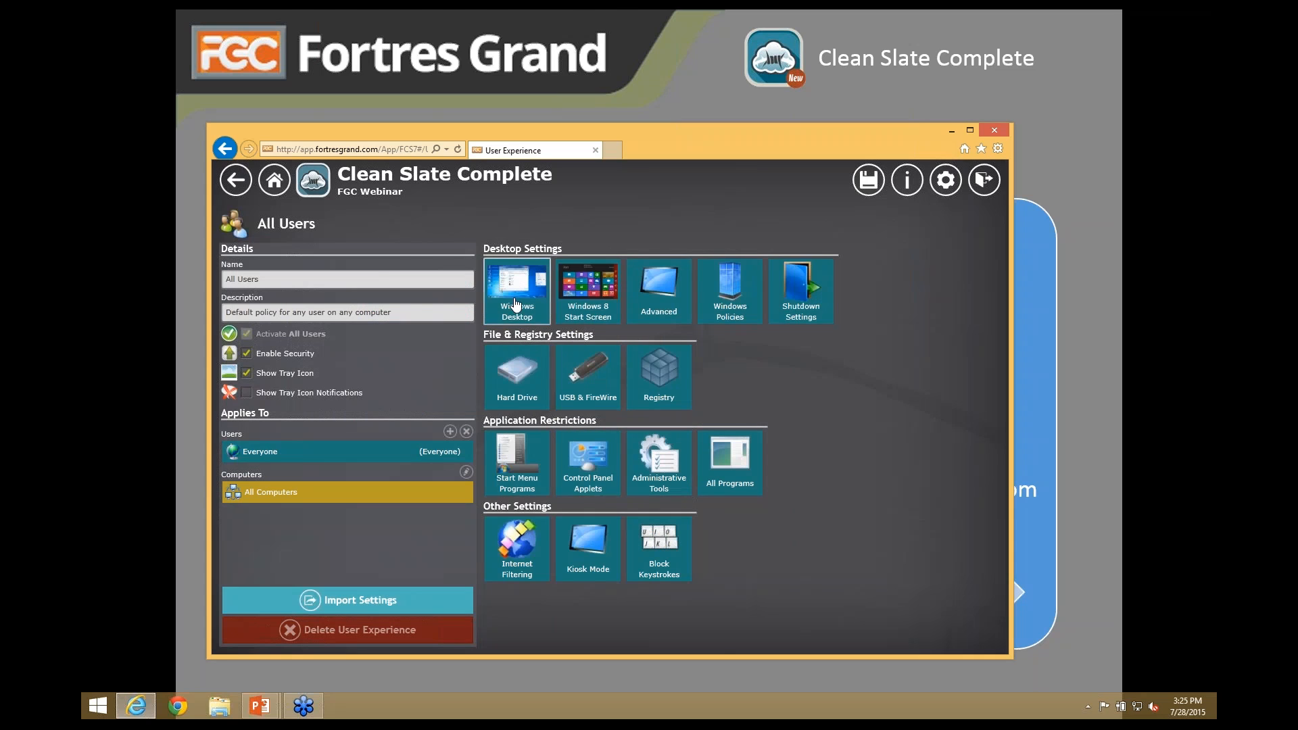
click(517, 305)
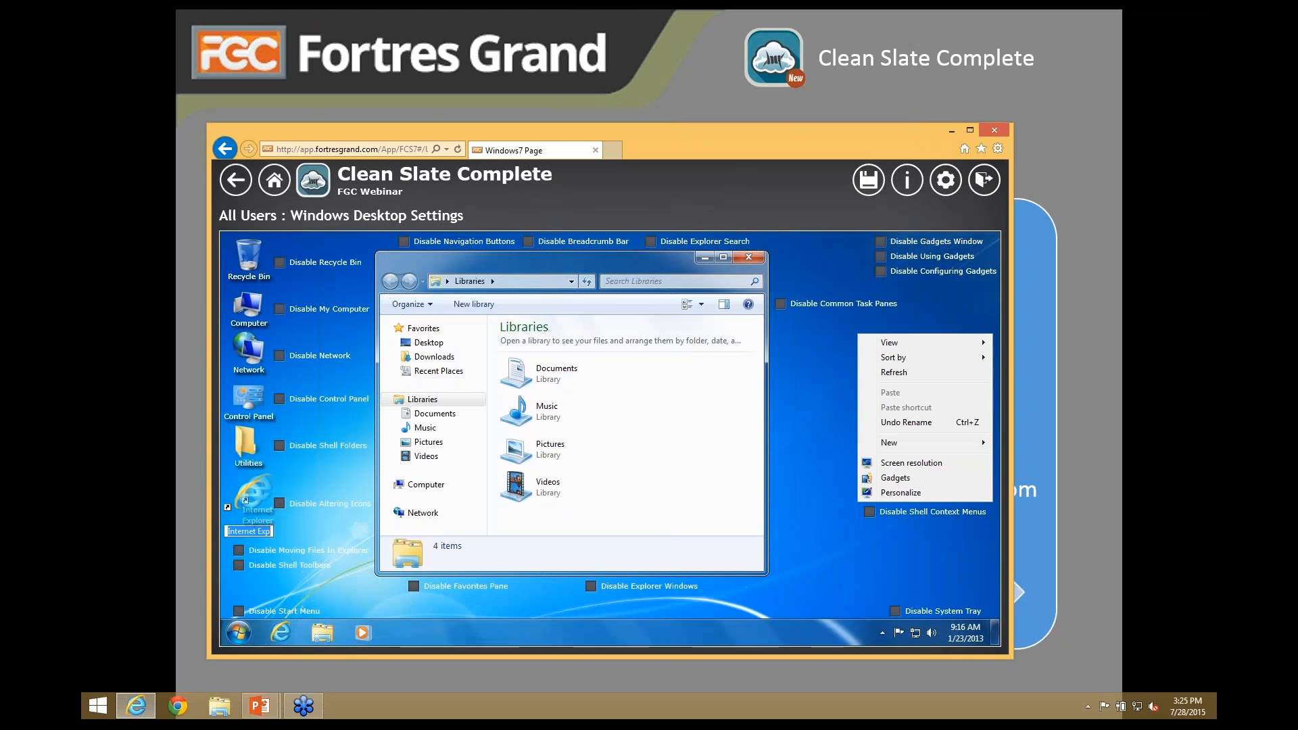
click(235, 184)
click(517, 377)
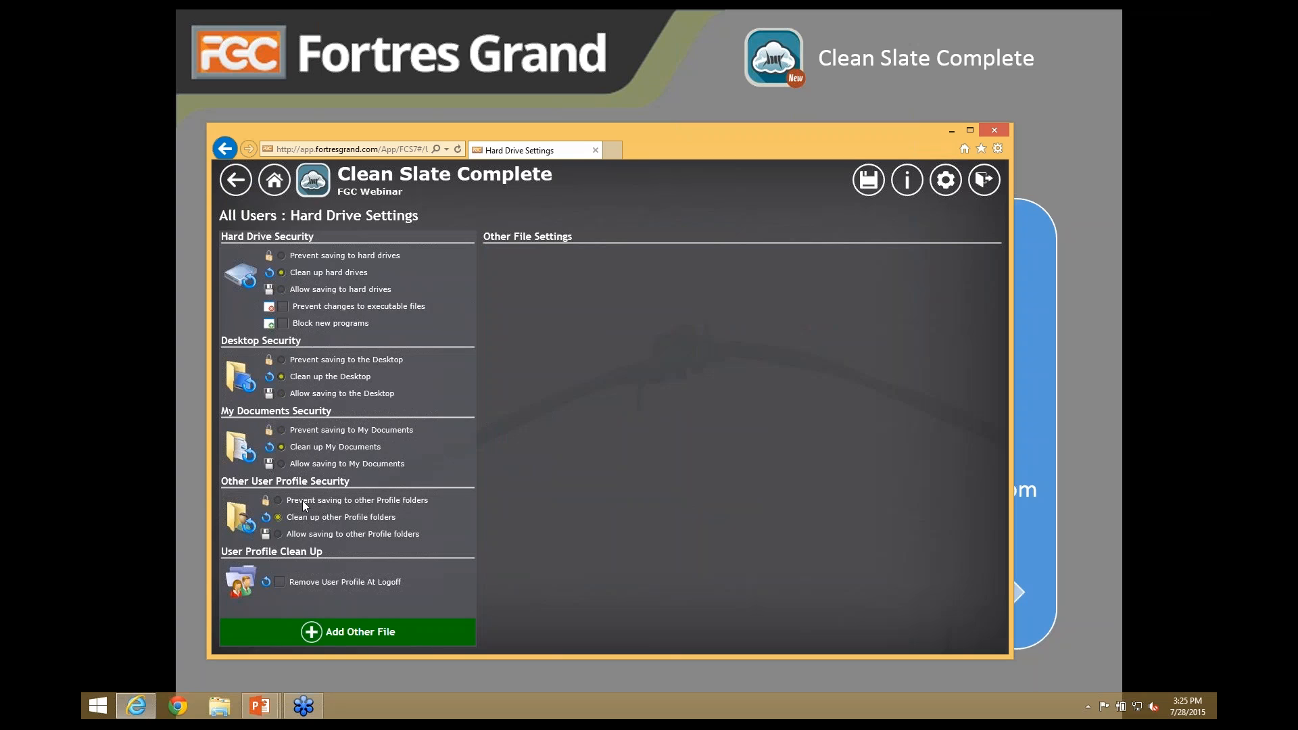
click(233, 185)
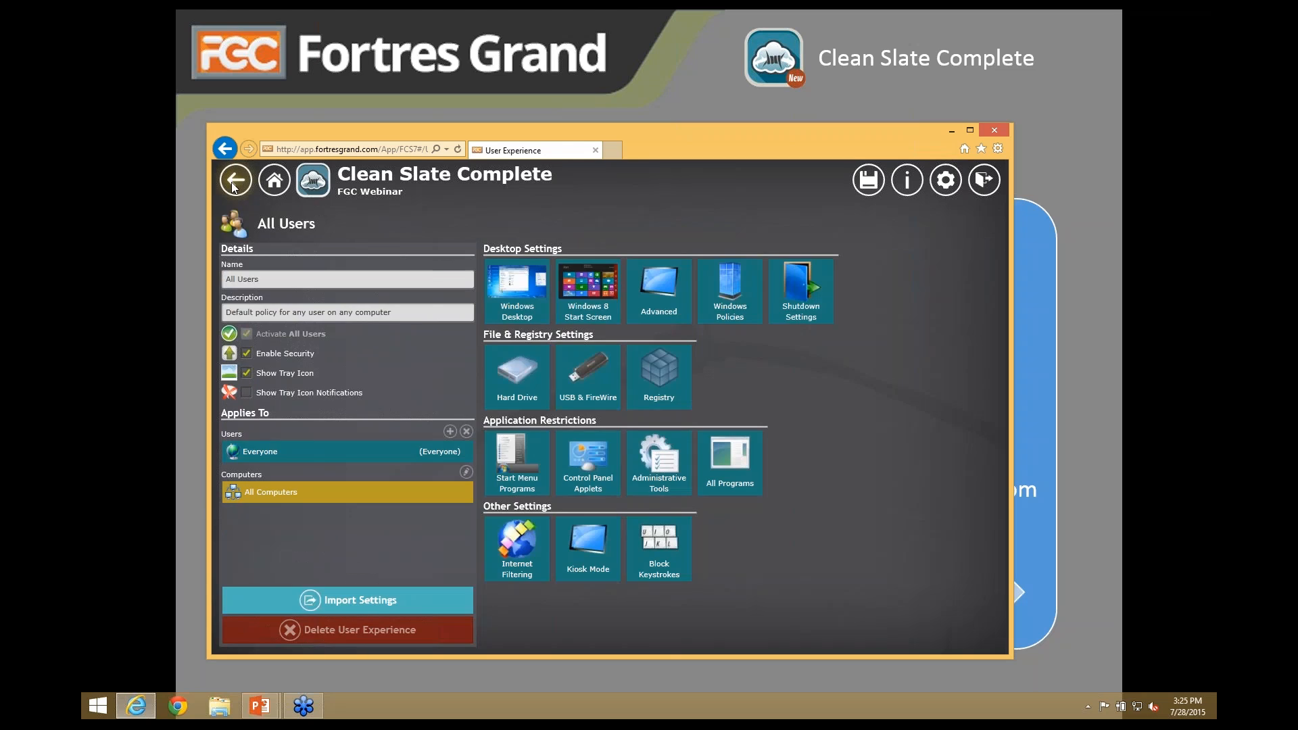
- Import the Fortres 101 7 Default settings, review Windows Desktop and Hard Drive, then exit to the dashboard
click(369, 595)
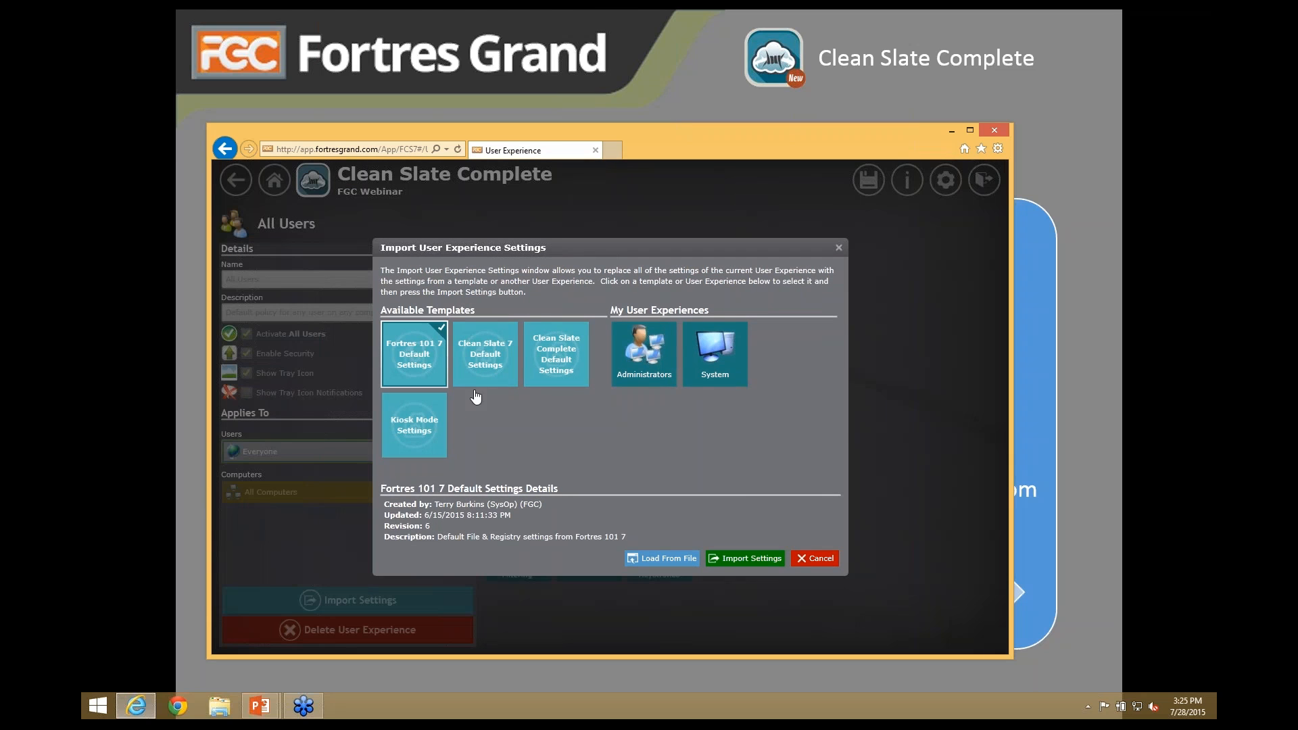
click(747, 562)
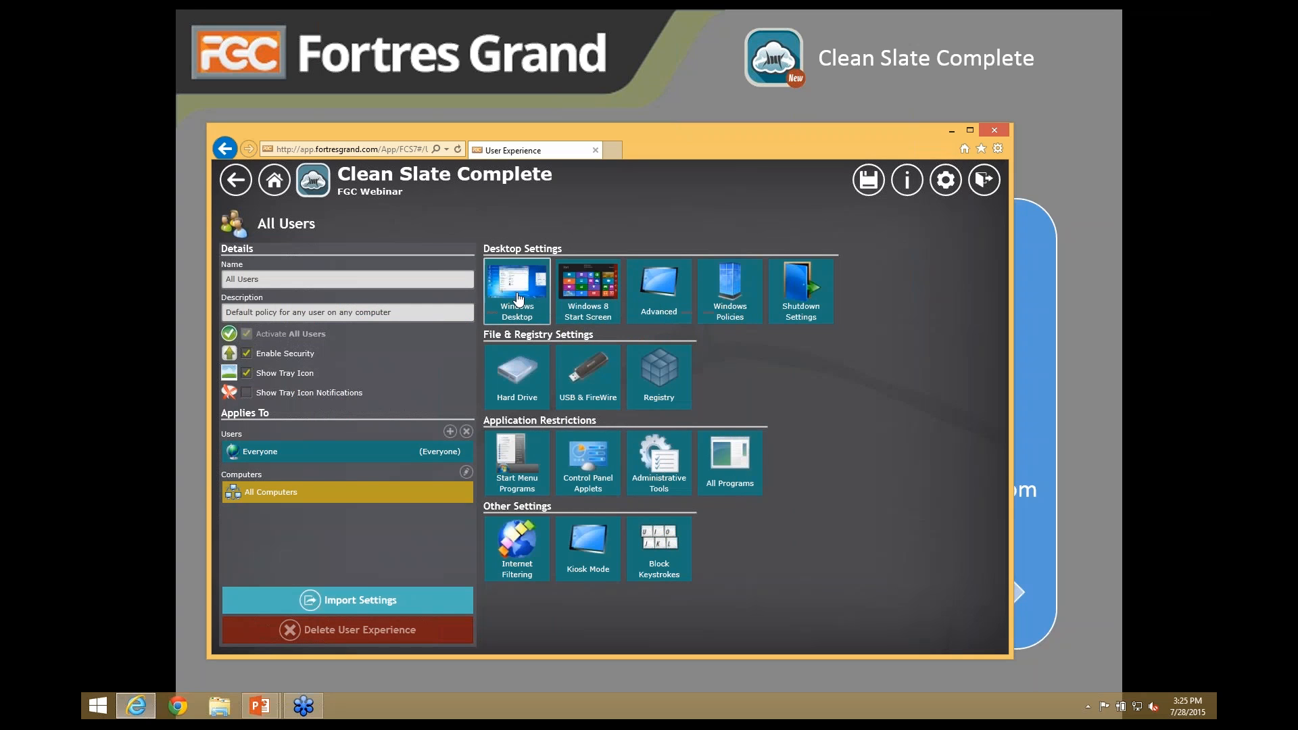
click(508, 286)
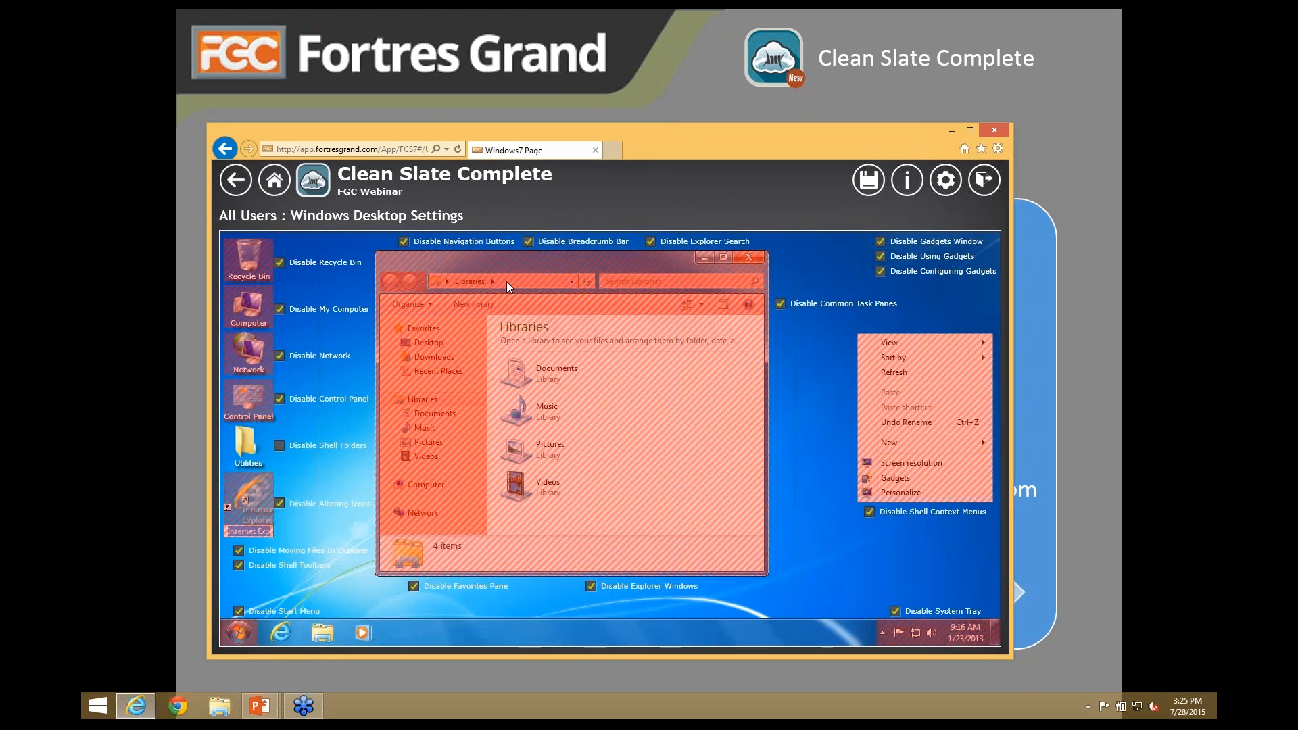
click(236, 181)
click(518, 375)
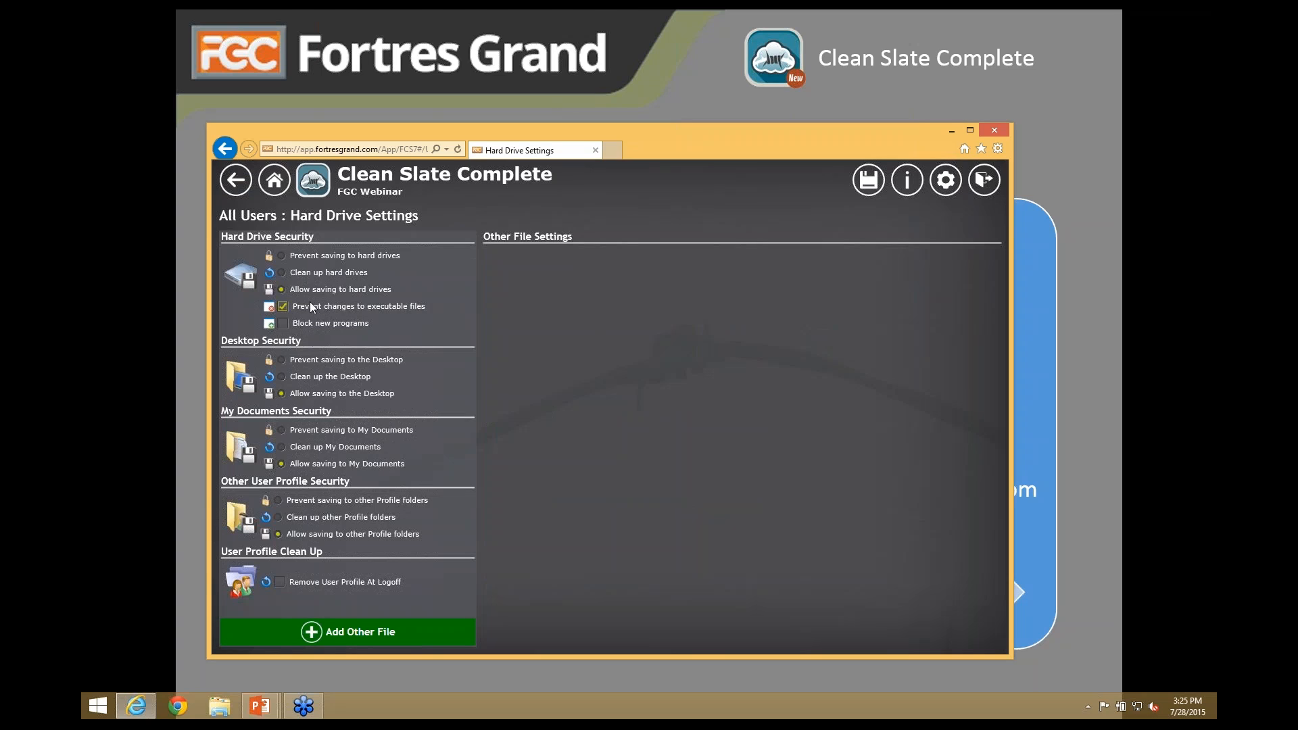
click(235, 181)
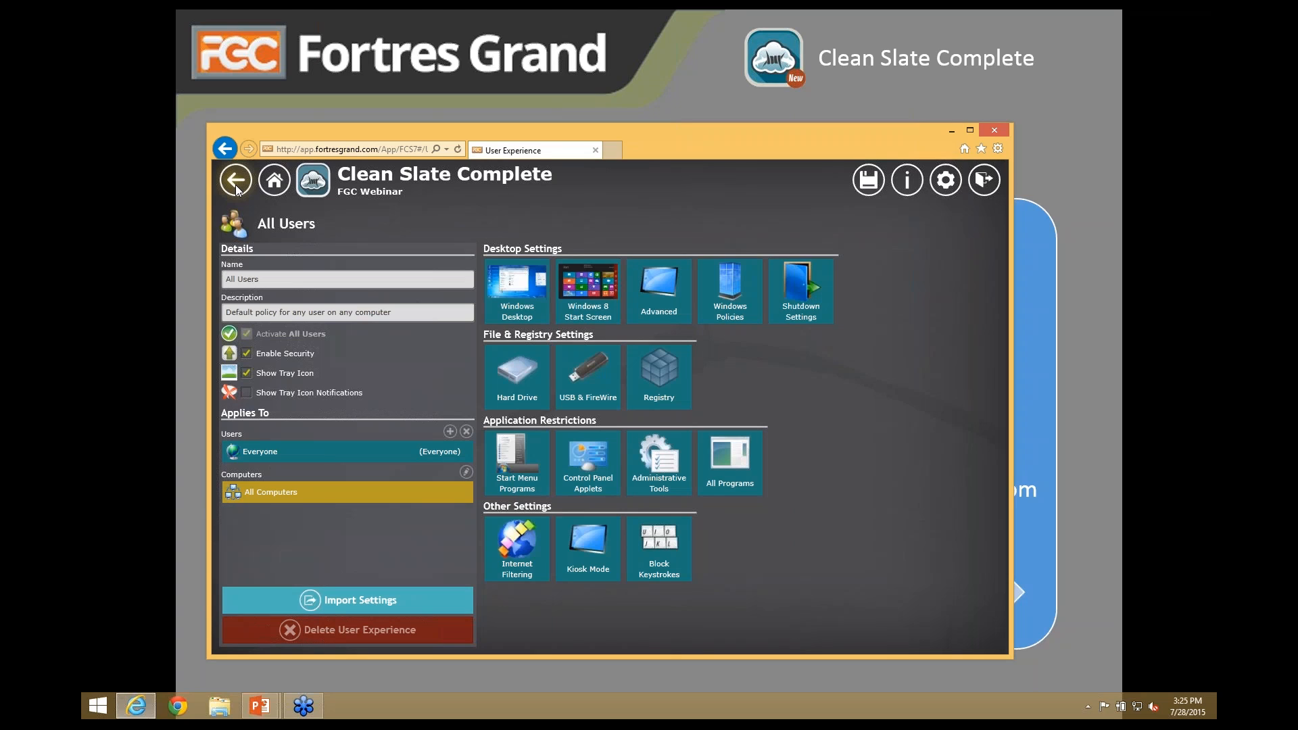
click(235, 183)
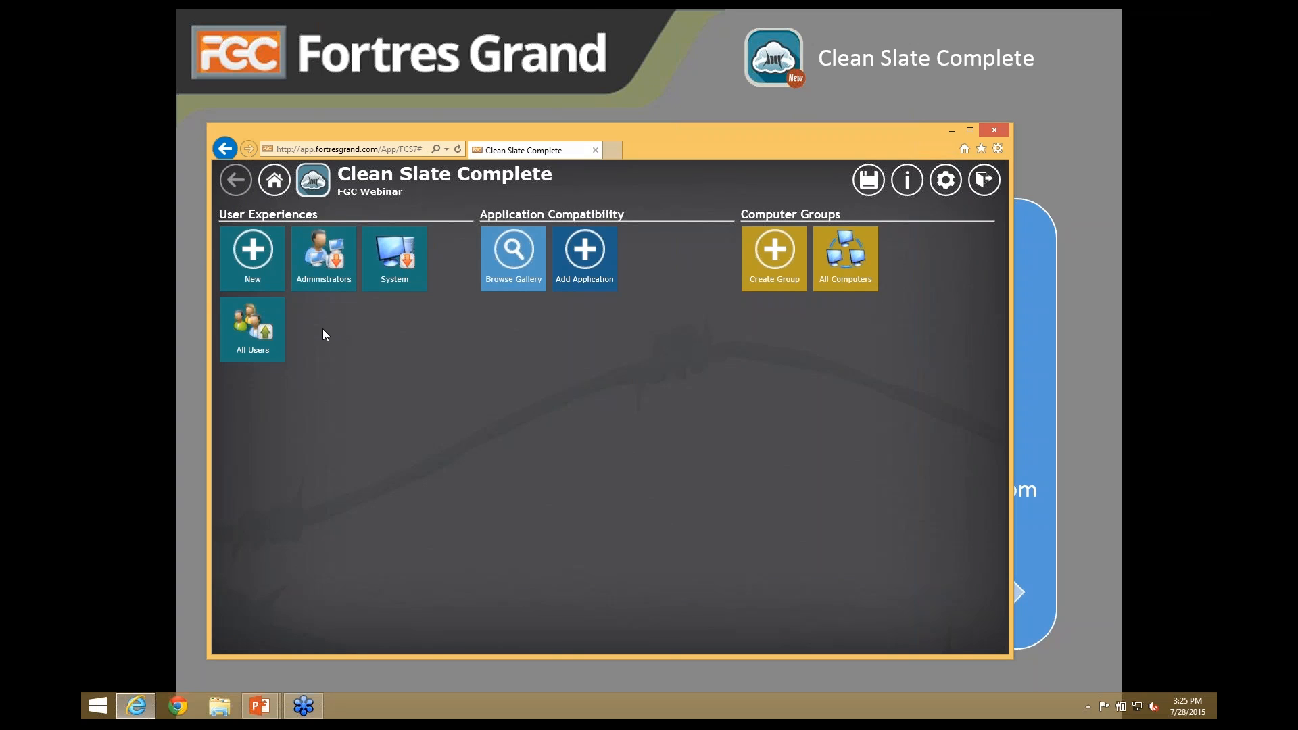
- Create a New Experience and mark it active
click(254, 262)
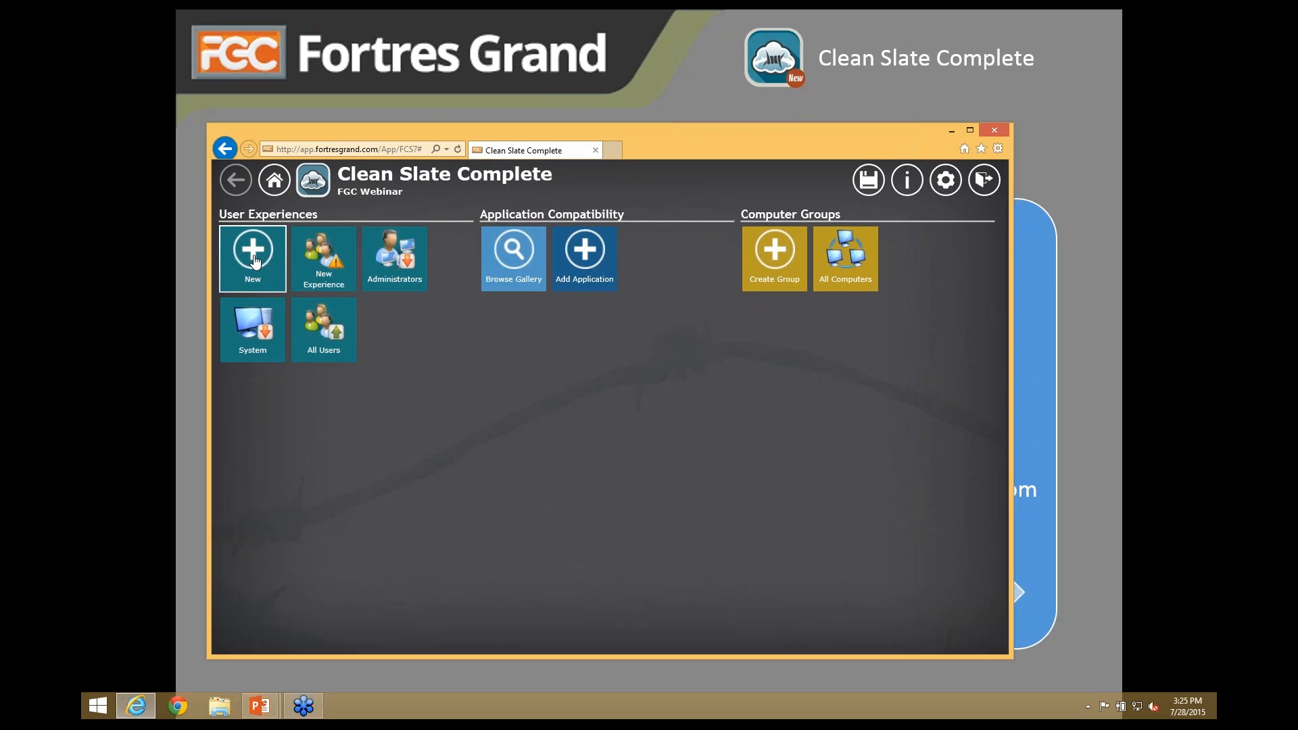
click(324, 267)
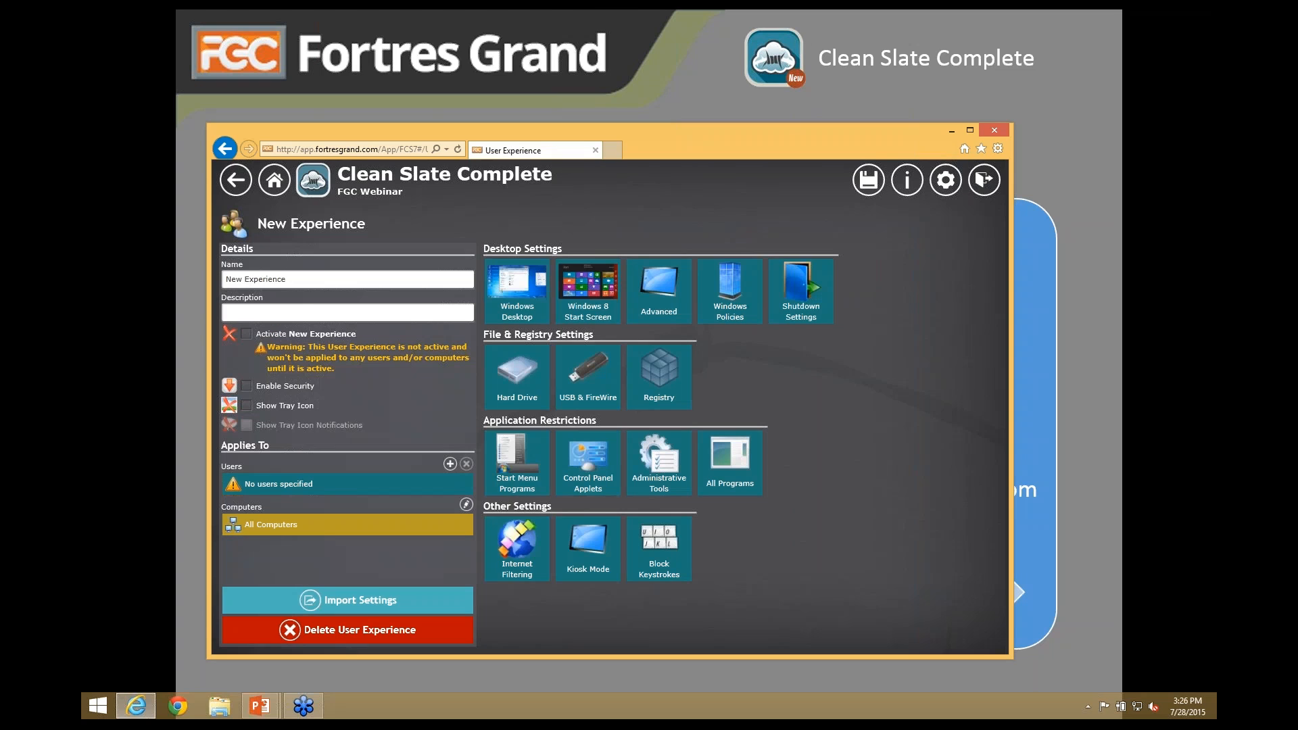
click(246, 334)
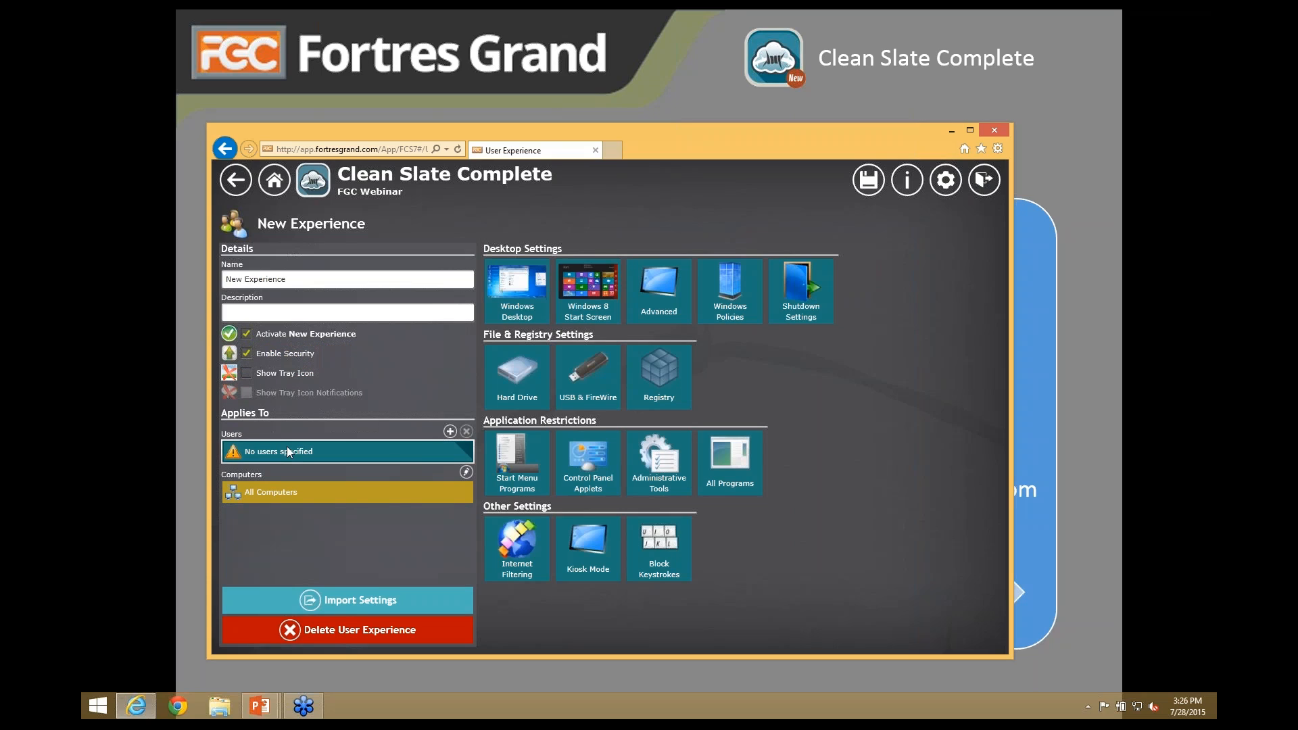
- Assign the Employees > Accounting group as the experience's users and go back to the dashboard
click(450, 431)
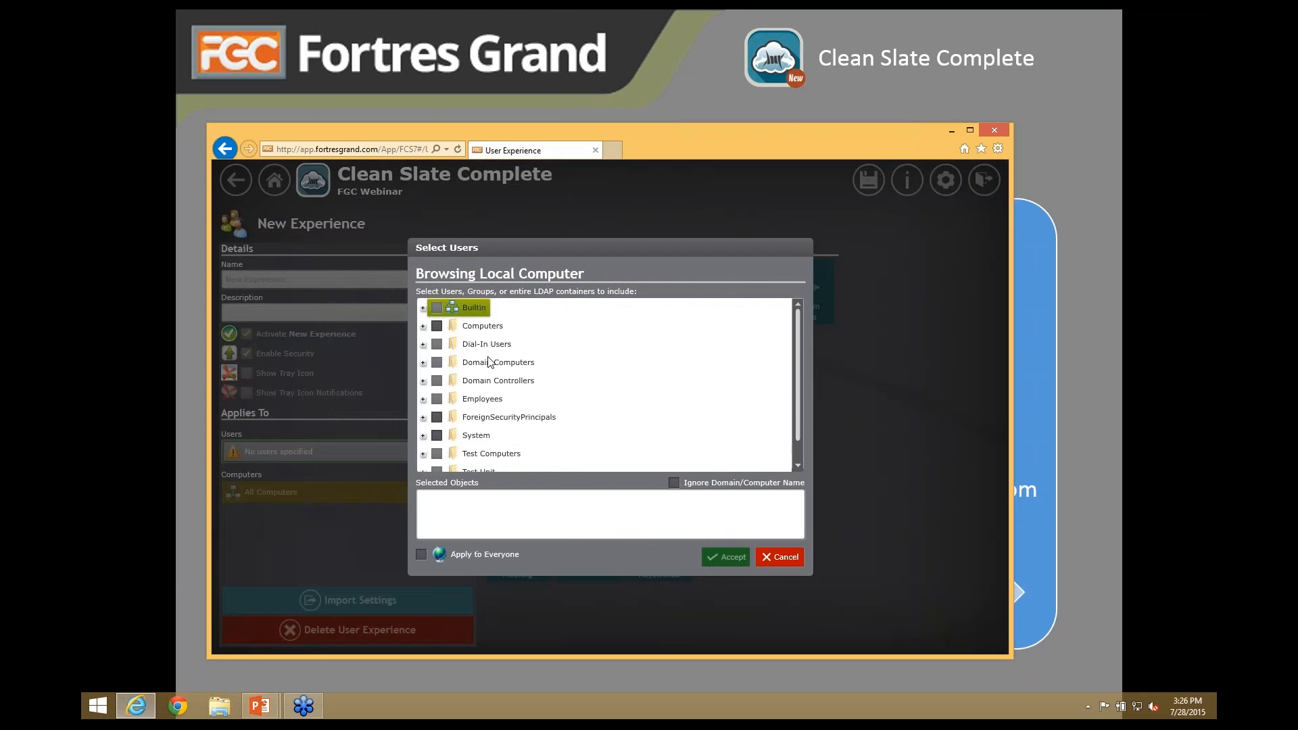
click(423, 399)
scroll(487, 413, down, 2)
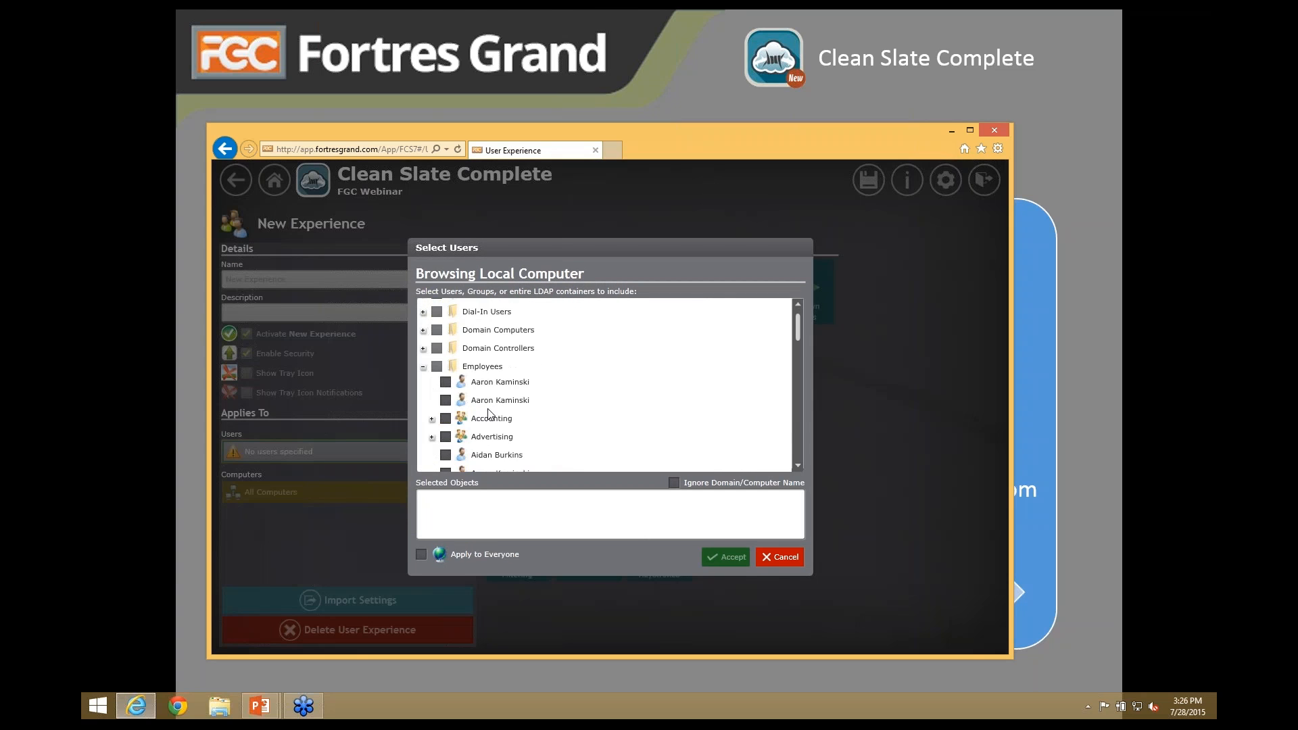
scroll(486, 414, down, 1)
click(446, 354)
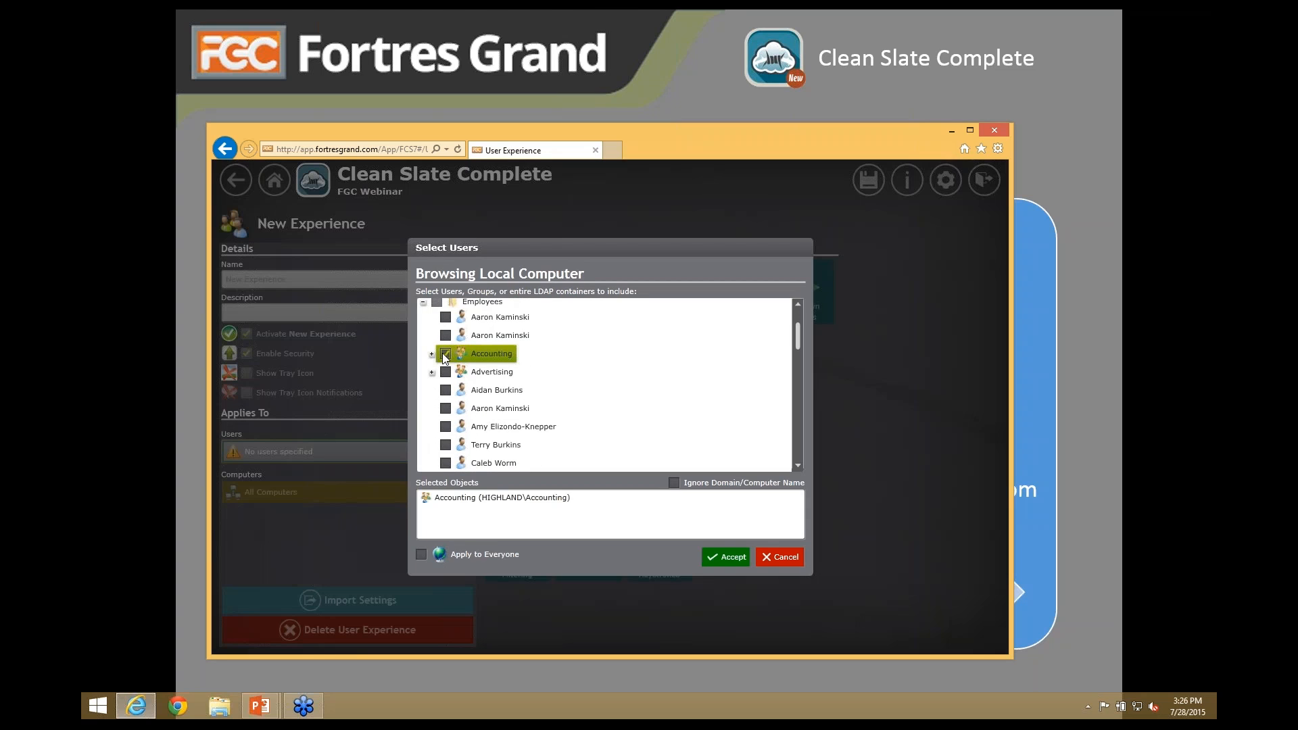
click(726, 559)
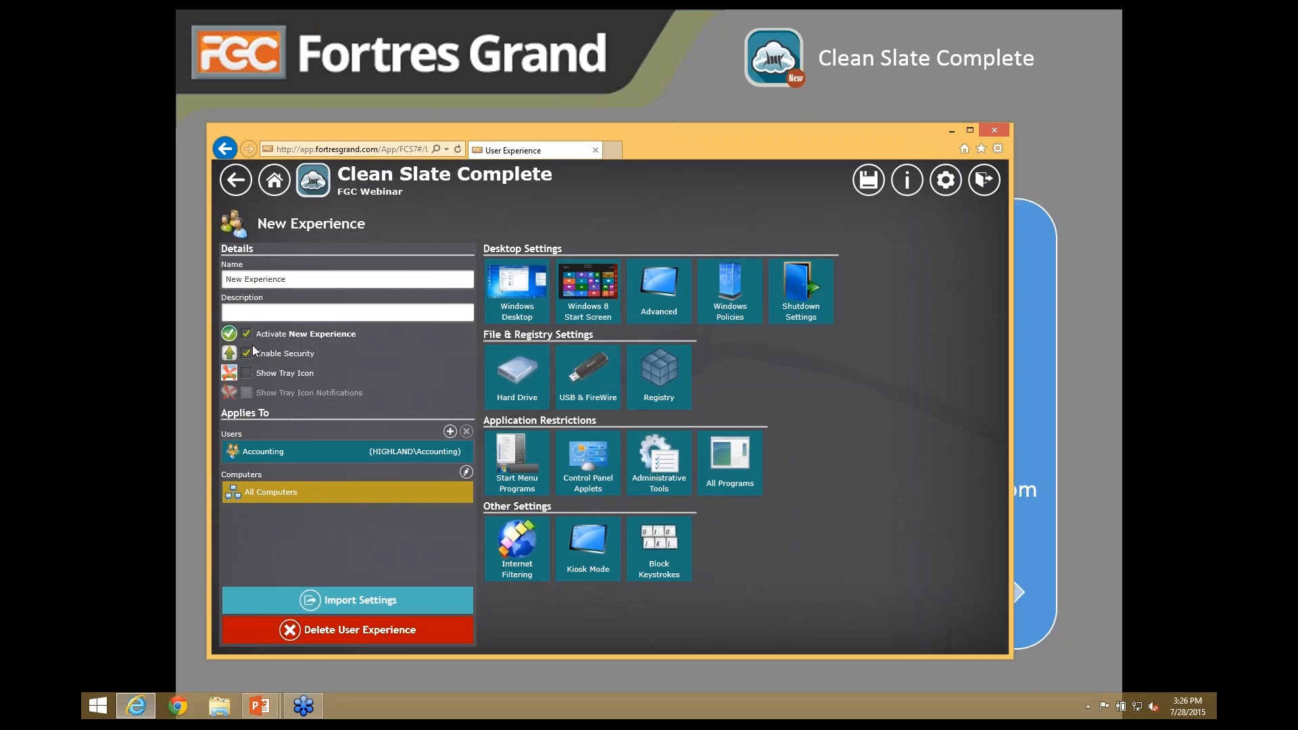
click(237, 183)
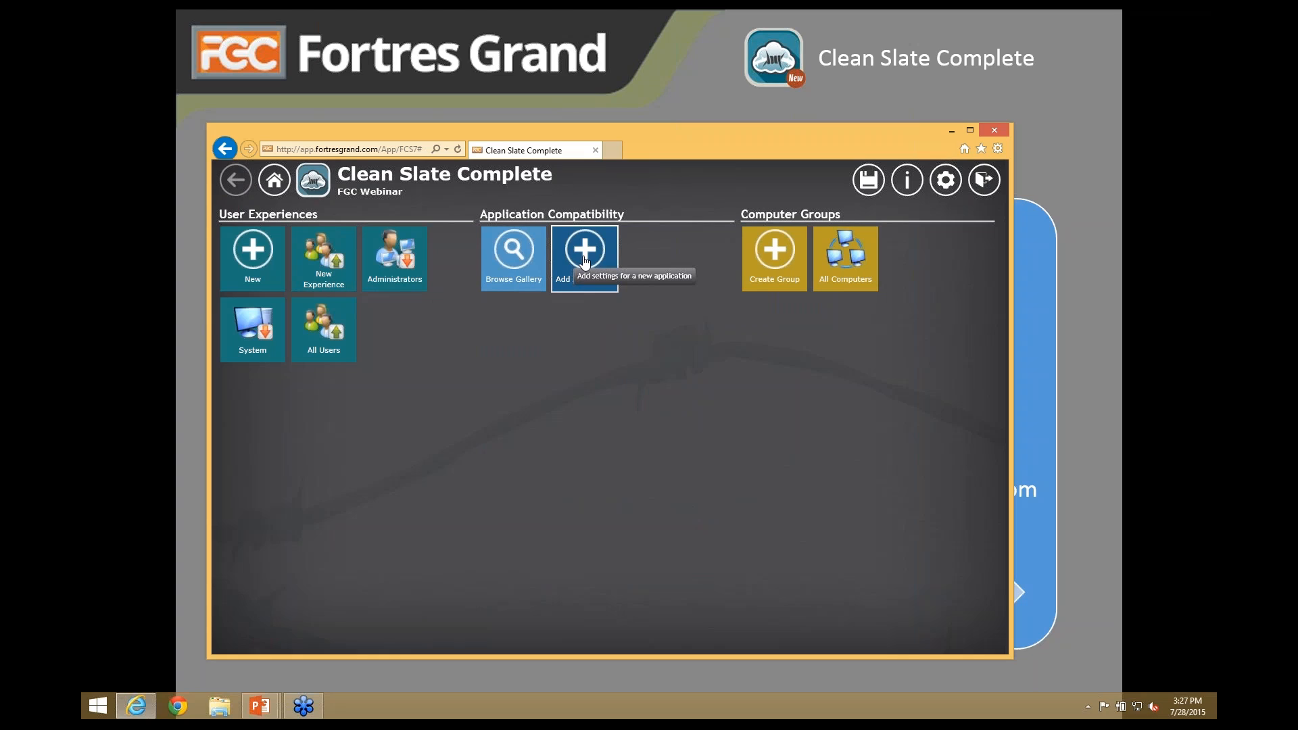
- Search the gallery for 'mc' and install the McAfee 8.8 compatibility settings
click(525, 262)
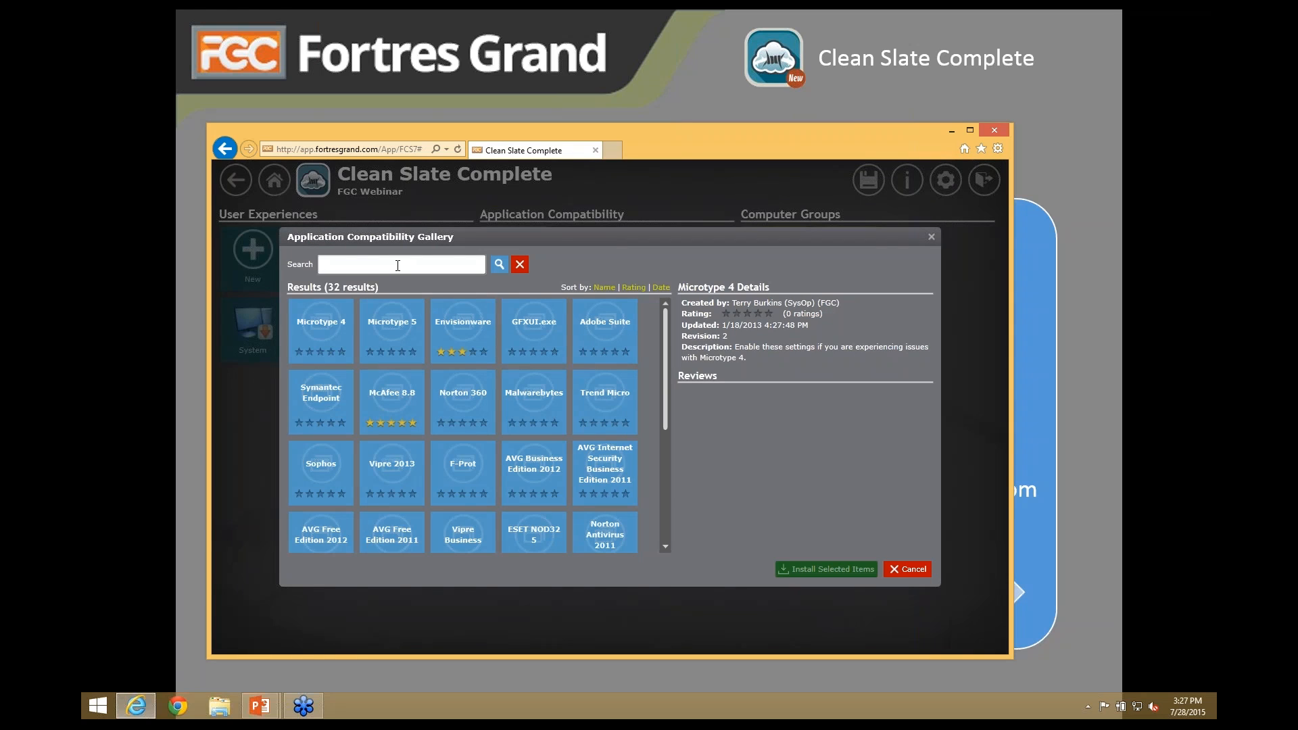
text(mc)
key(Return)
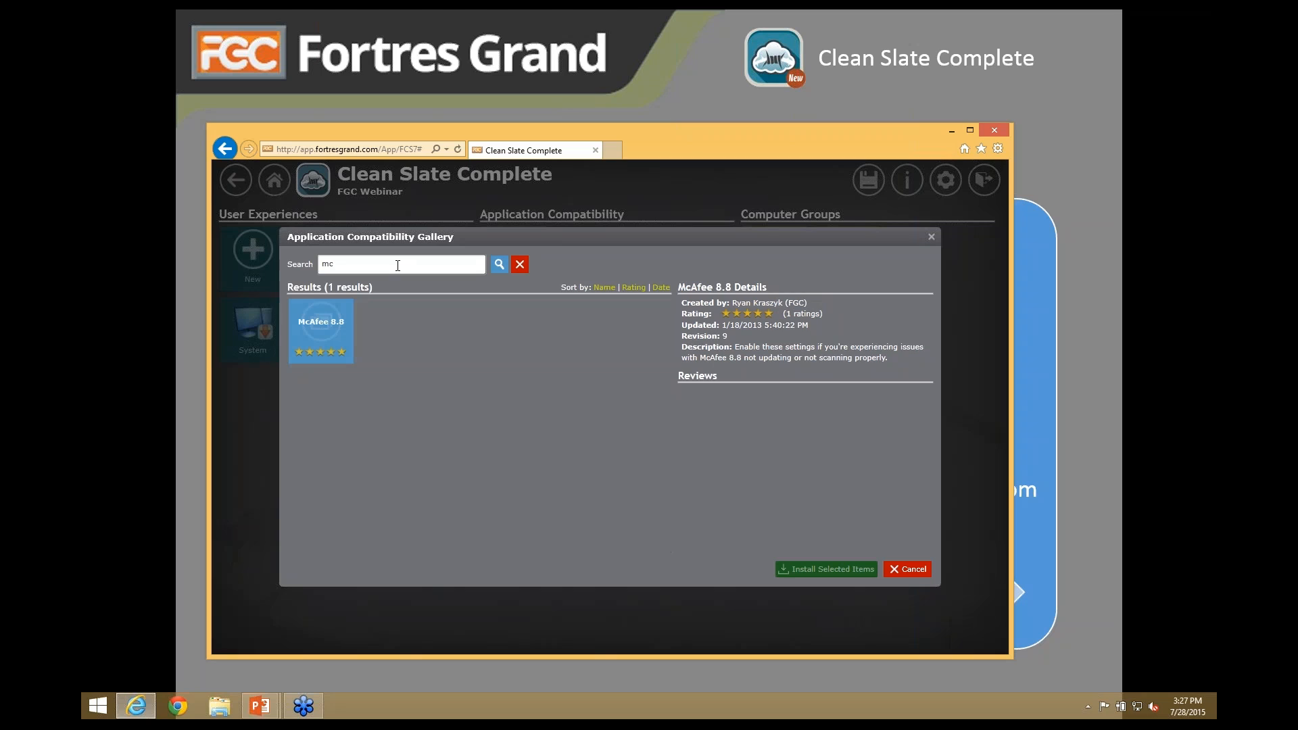
click(348, 307)
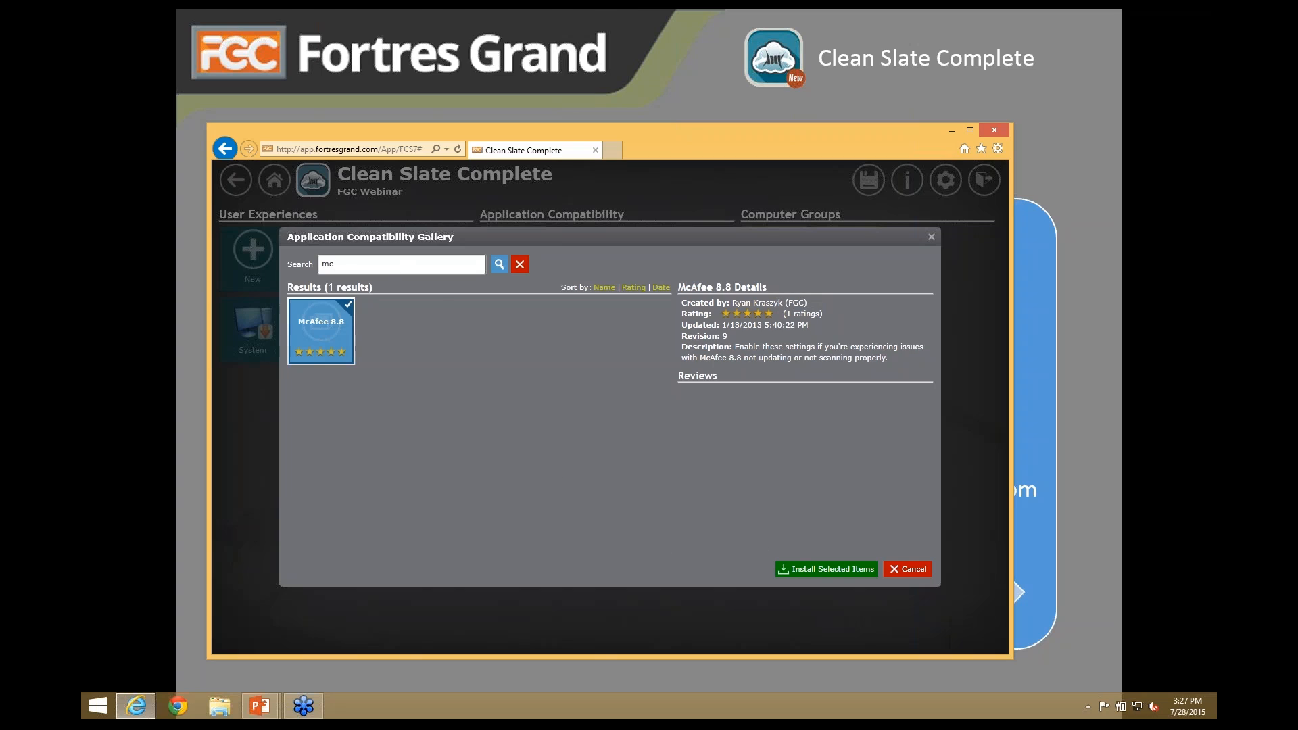
click(821, 572)
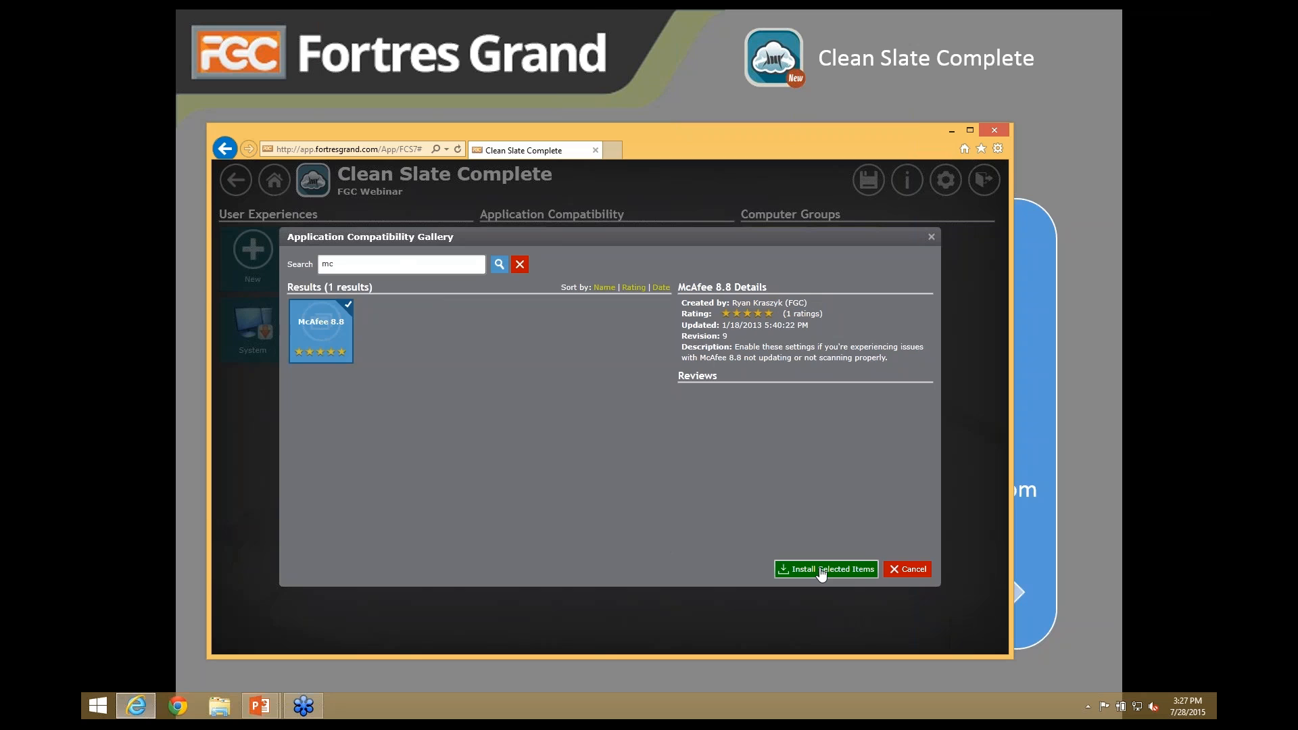
click(908, 570)
mouse_move(658, 258)
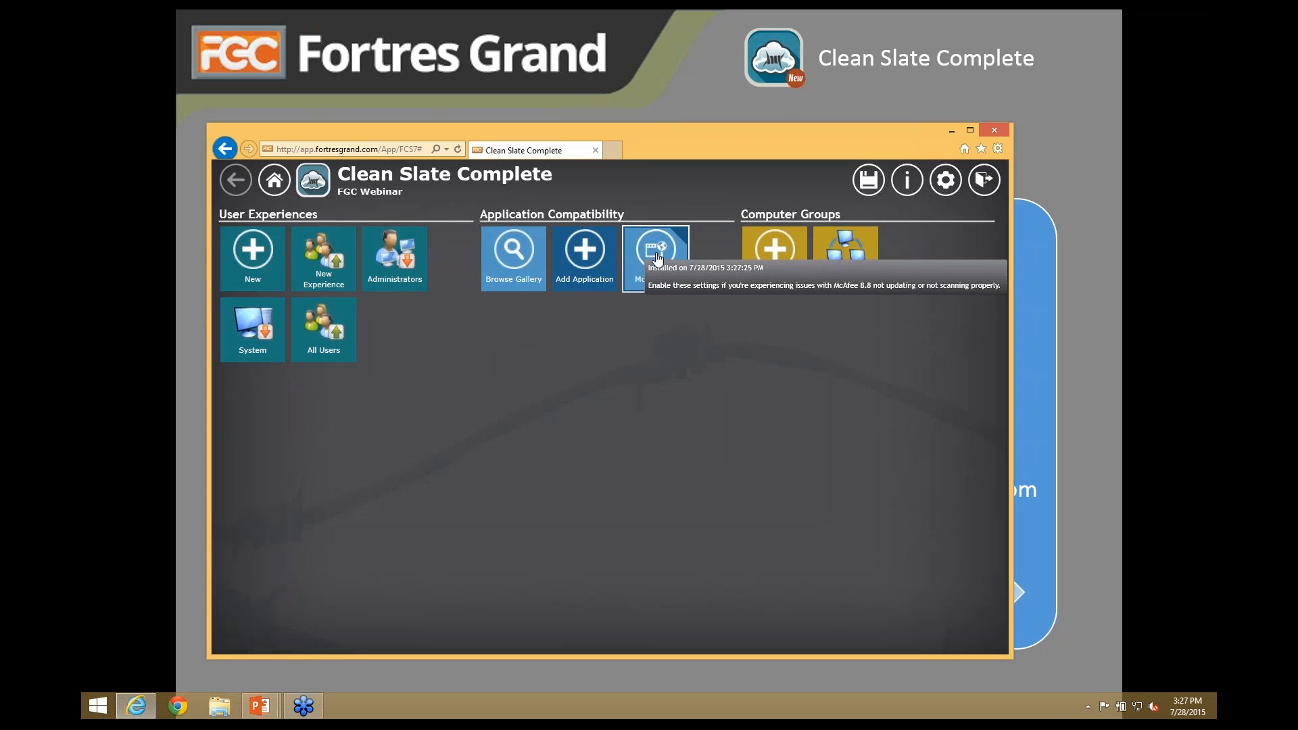
click(658, 258)
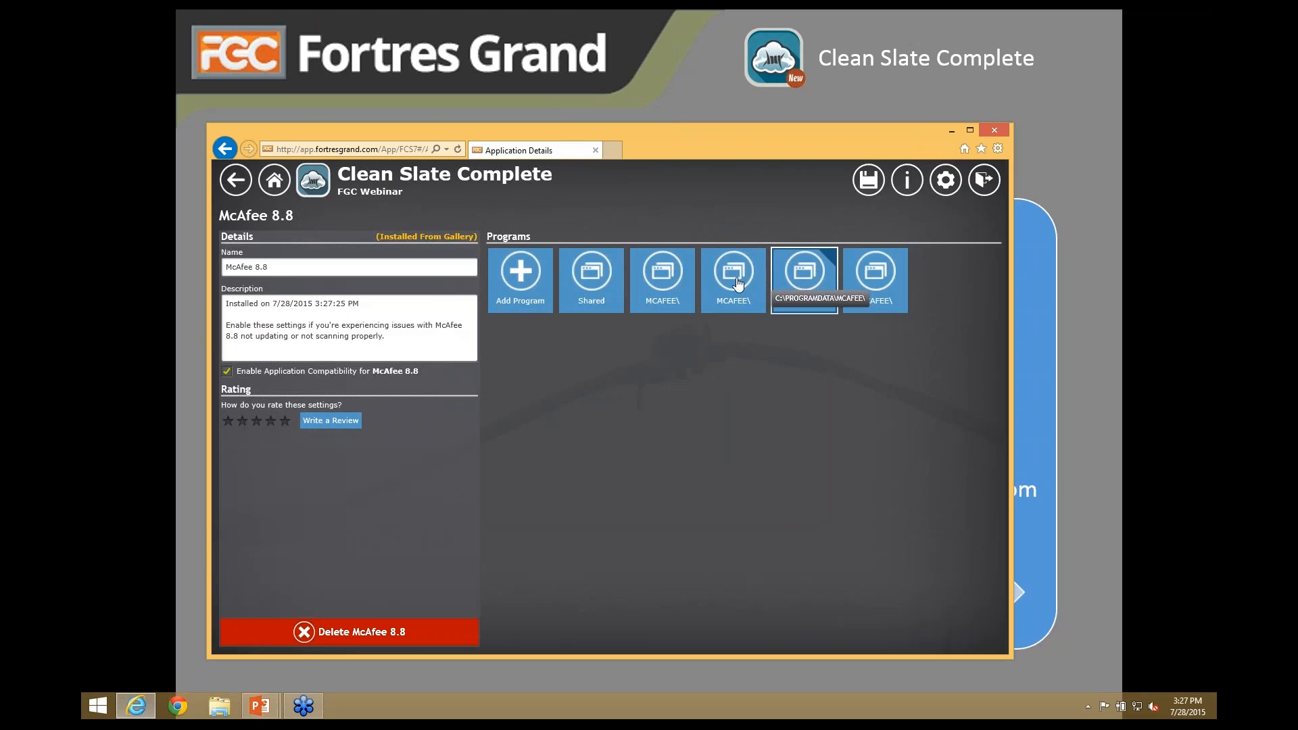
click(678, 280)
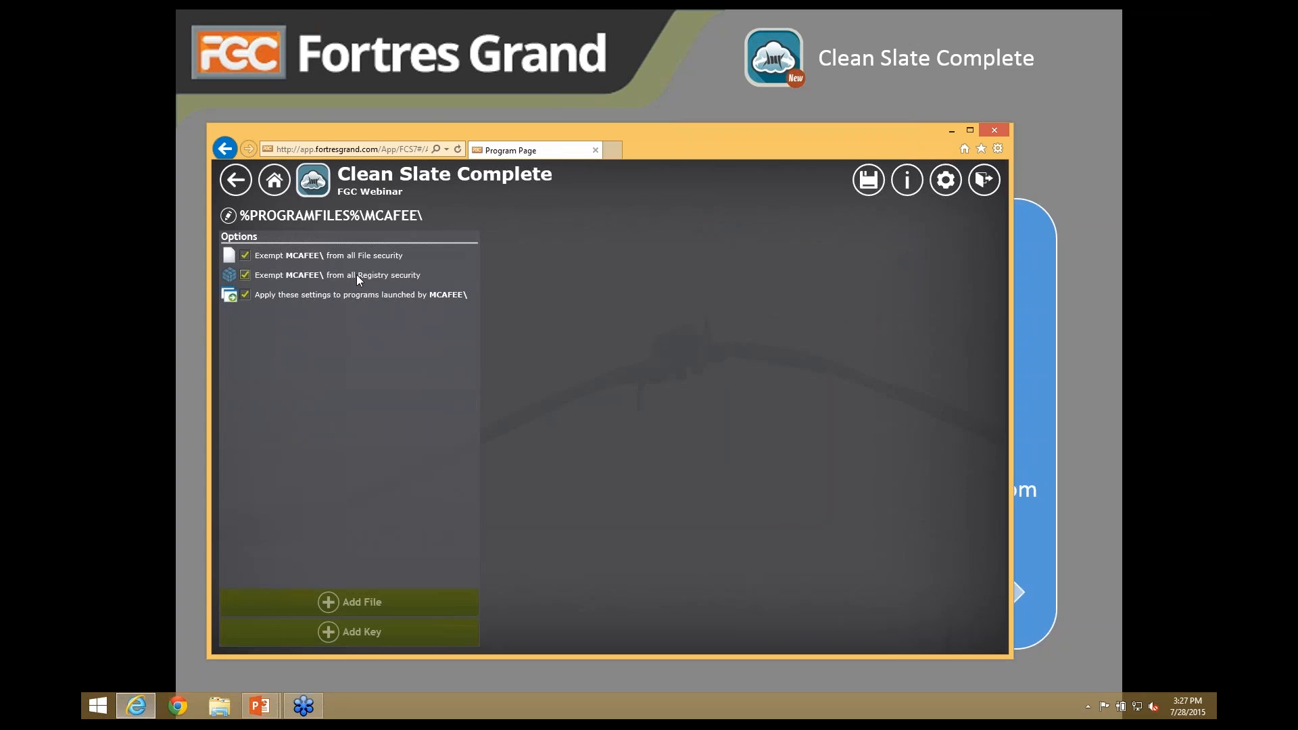
click(232, 181)
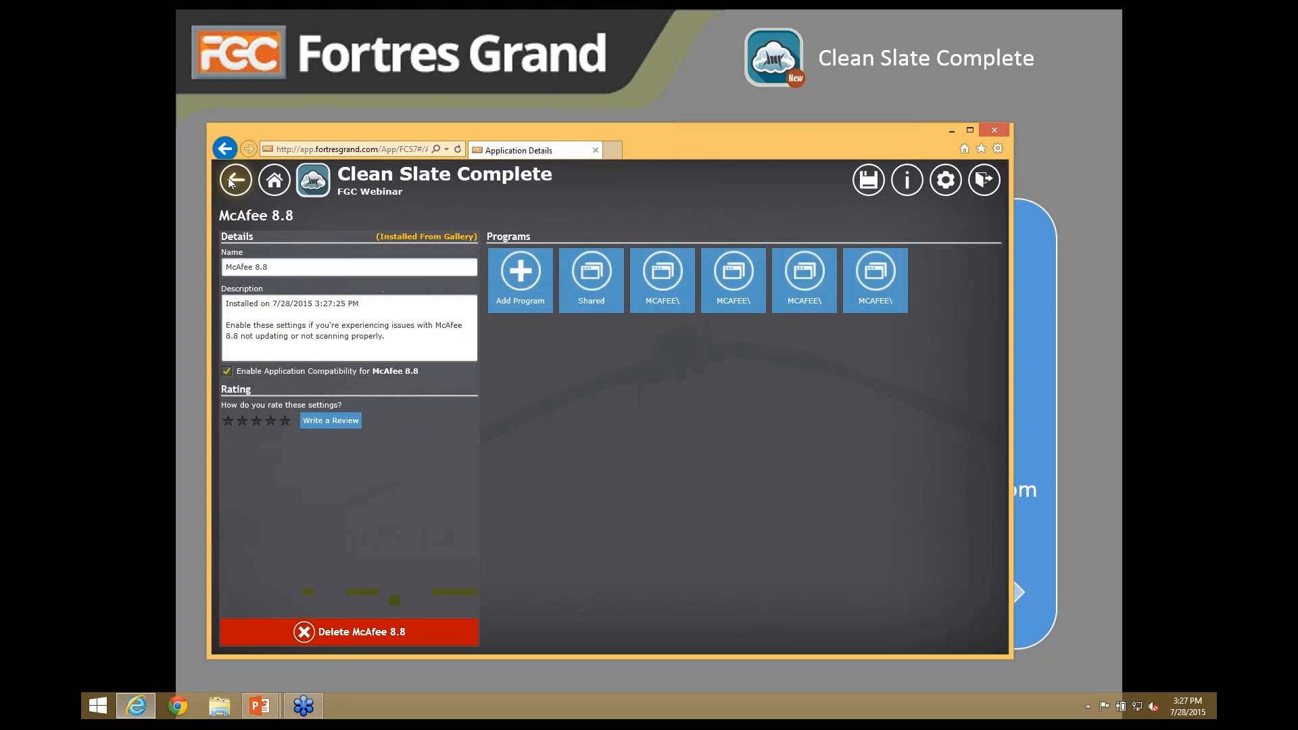
click(230, 180)
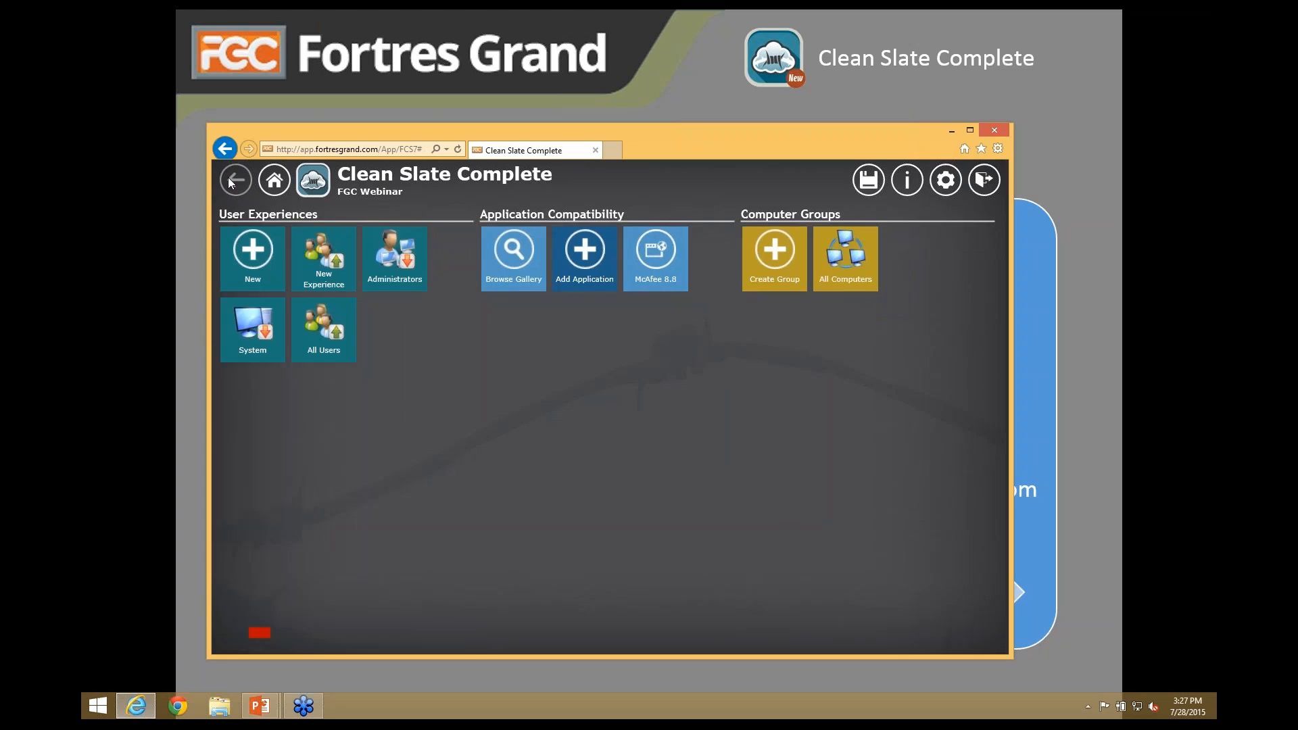
- Add a Notepad application entry with program notepad.exe, leaving file and registry exemptions off
click(580, 253)
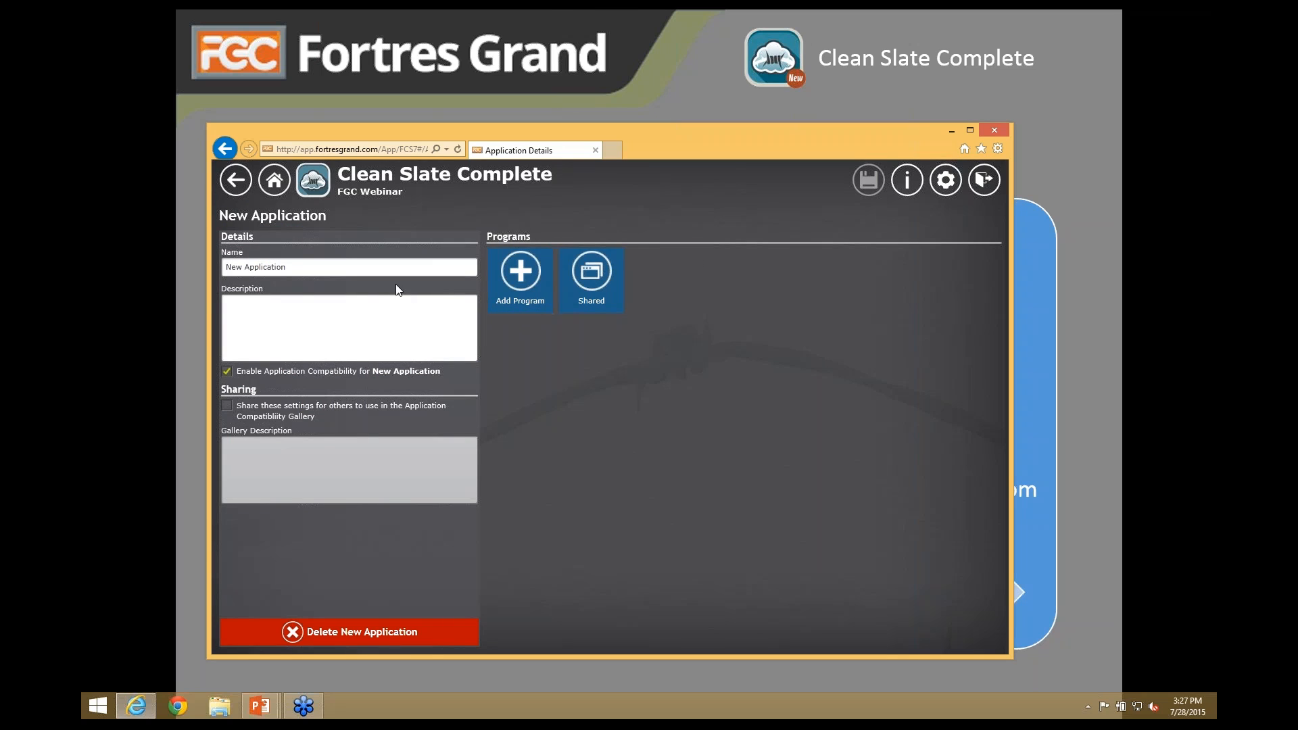
drag(338, 268, 225, 267)
text(N)
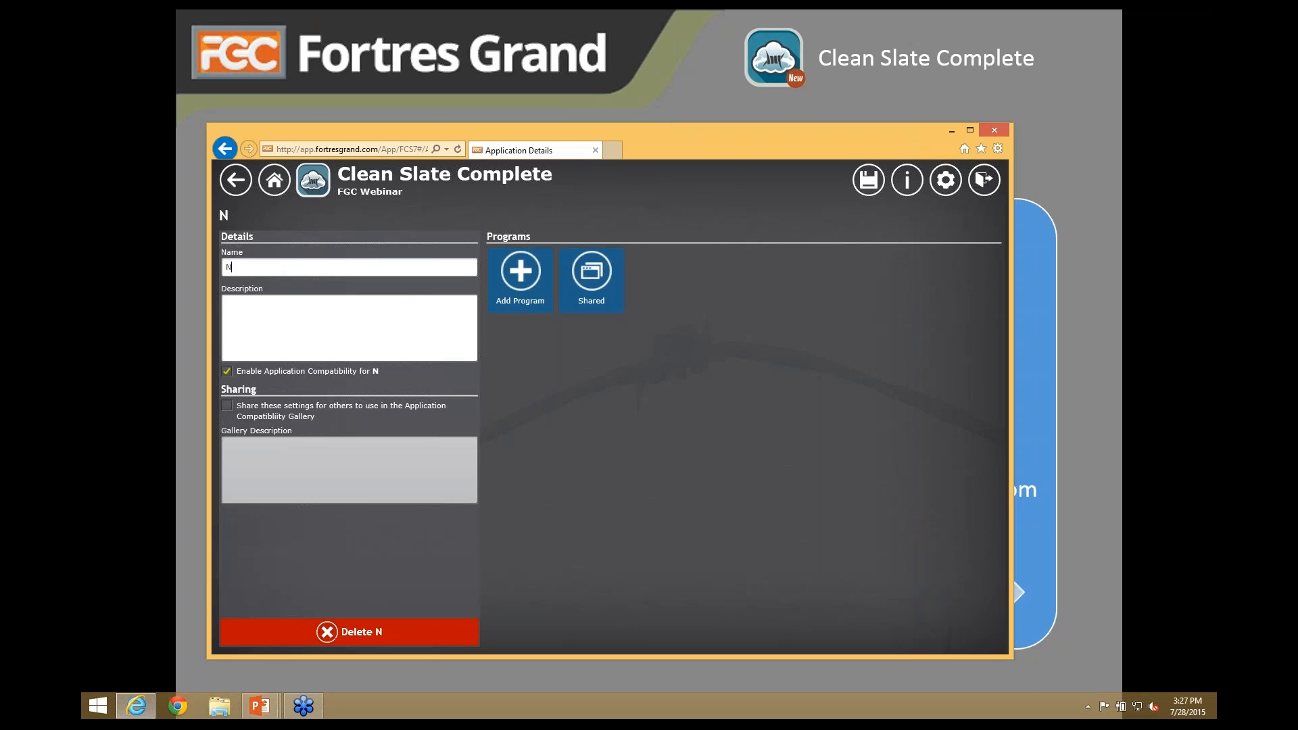
text(otepad)
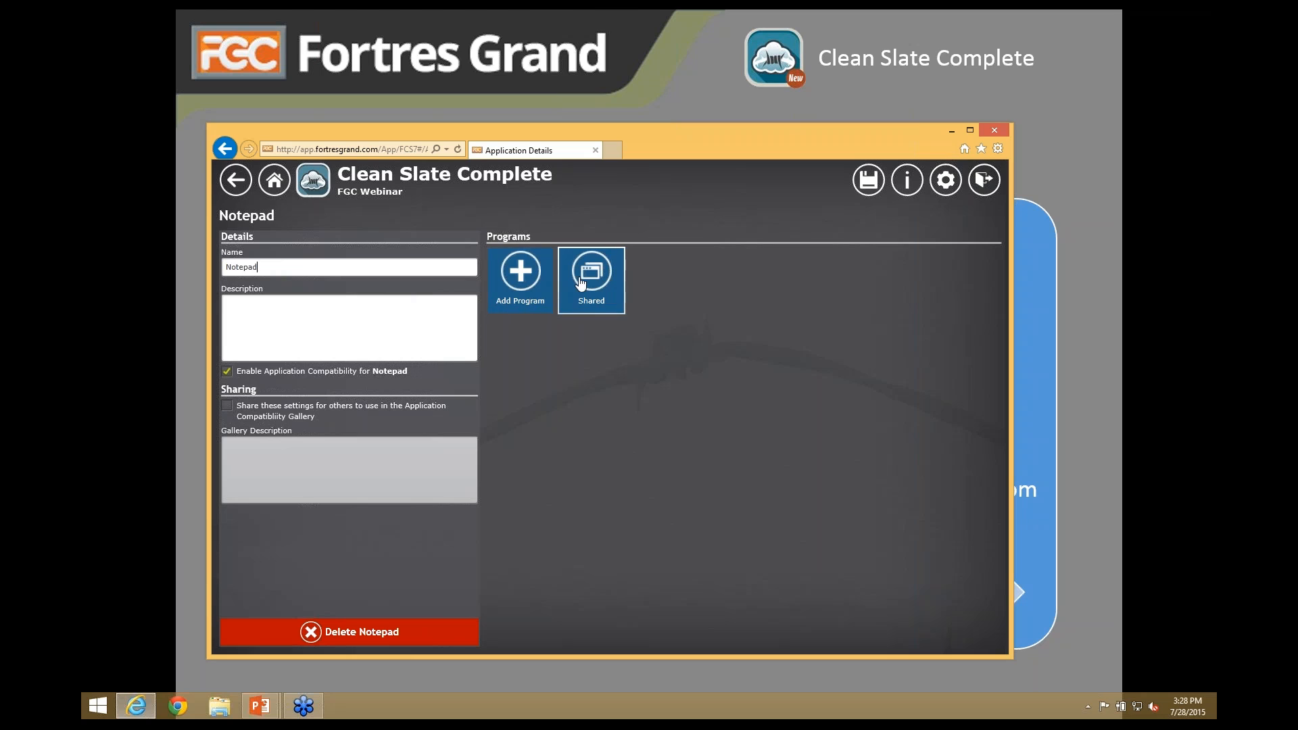
click(521, 277)
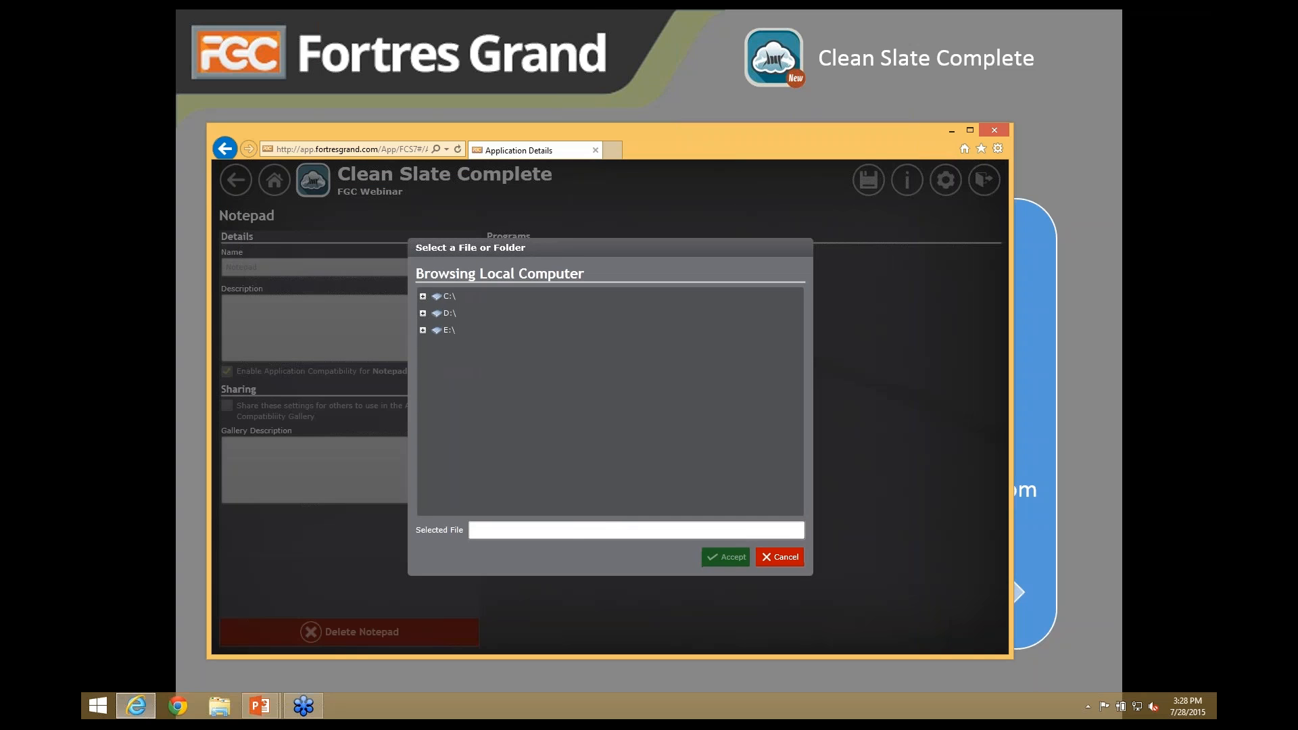
text(notepad.exe)
click(725, 557)
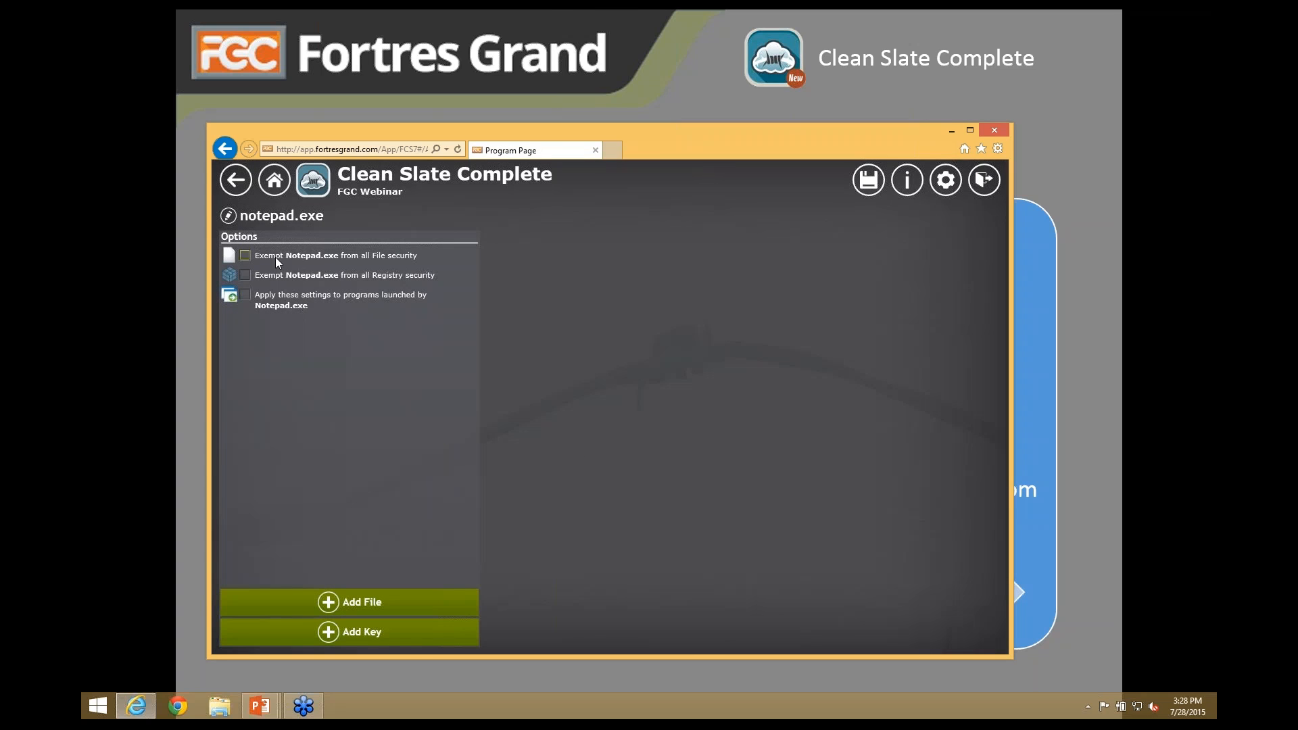
click(245, 255)
click(245, 276)
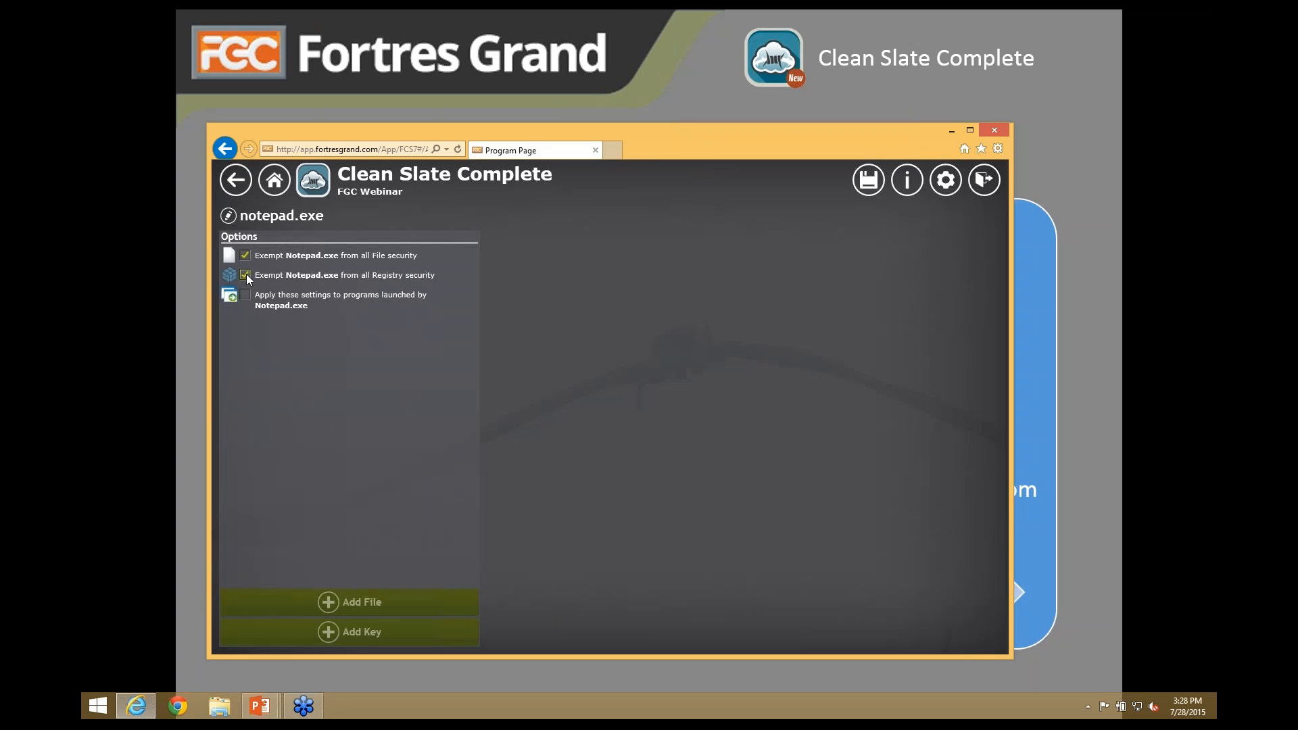
click(245, 274)
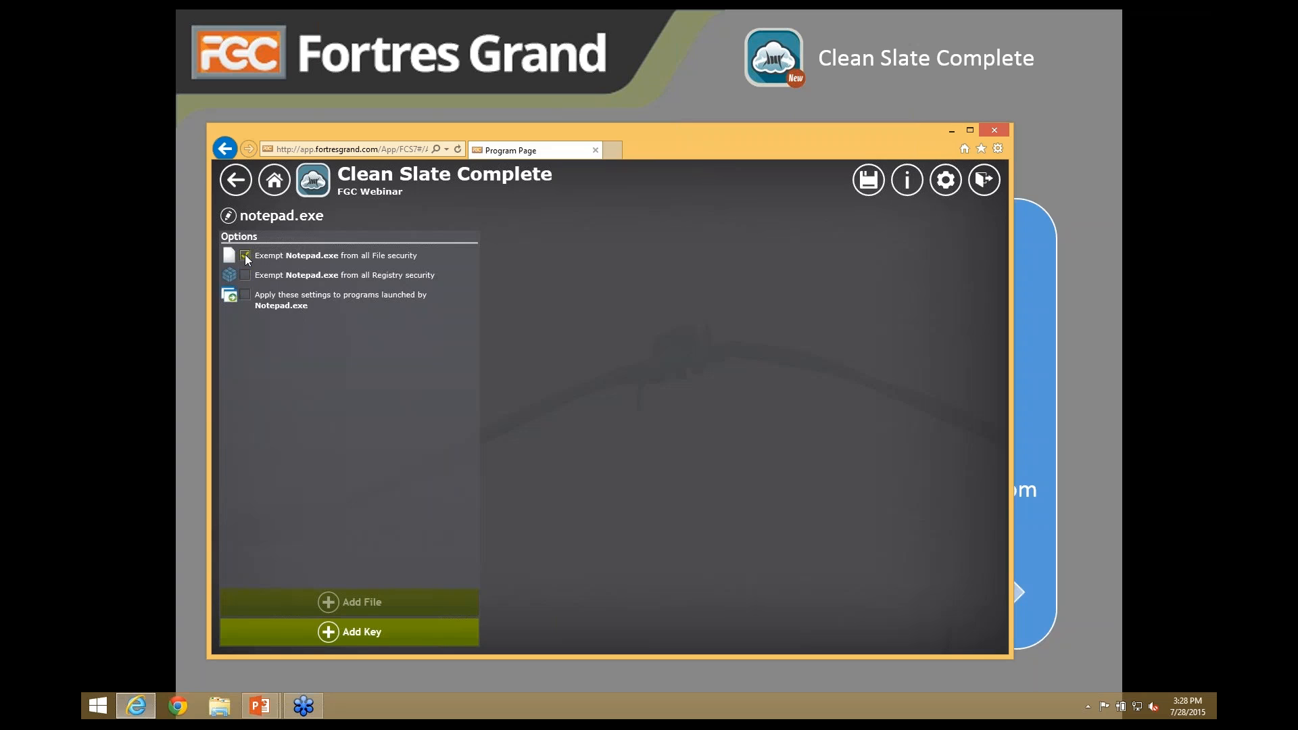
click(246, 256)
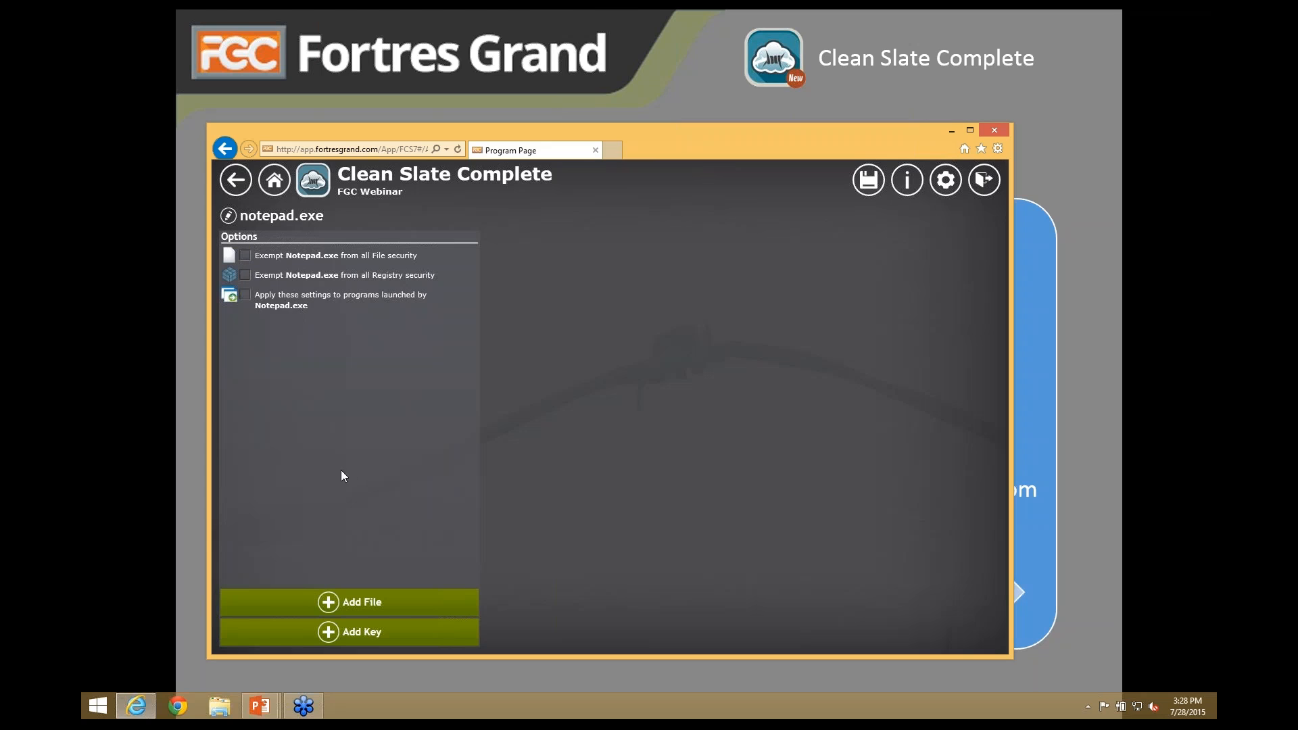
- Allow notepad.exe to write *.txt files and return to the Notepad page
click(348, 602)
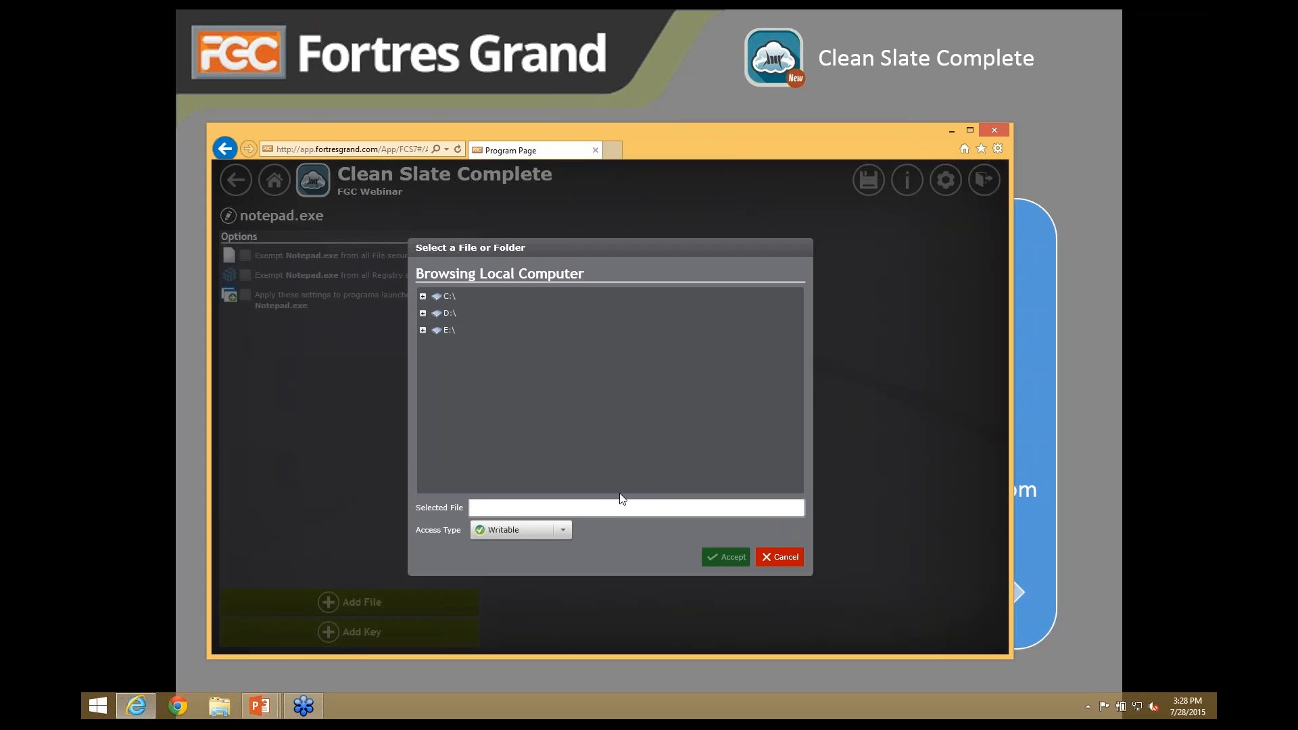
click(616, 508)
text(*.txt)
click(717, 558)
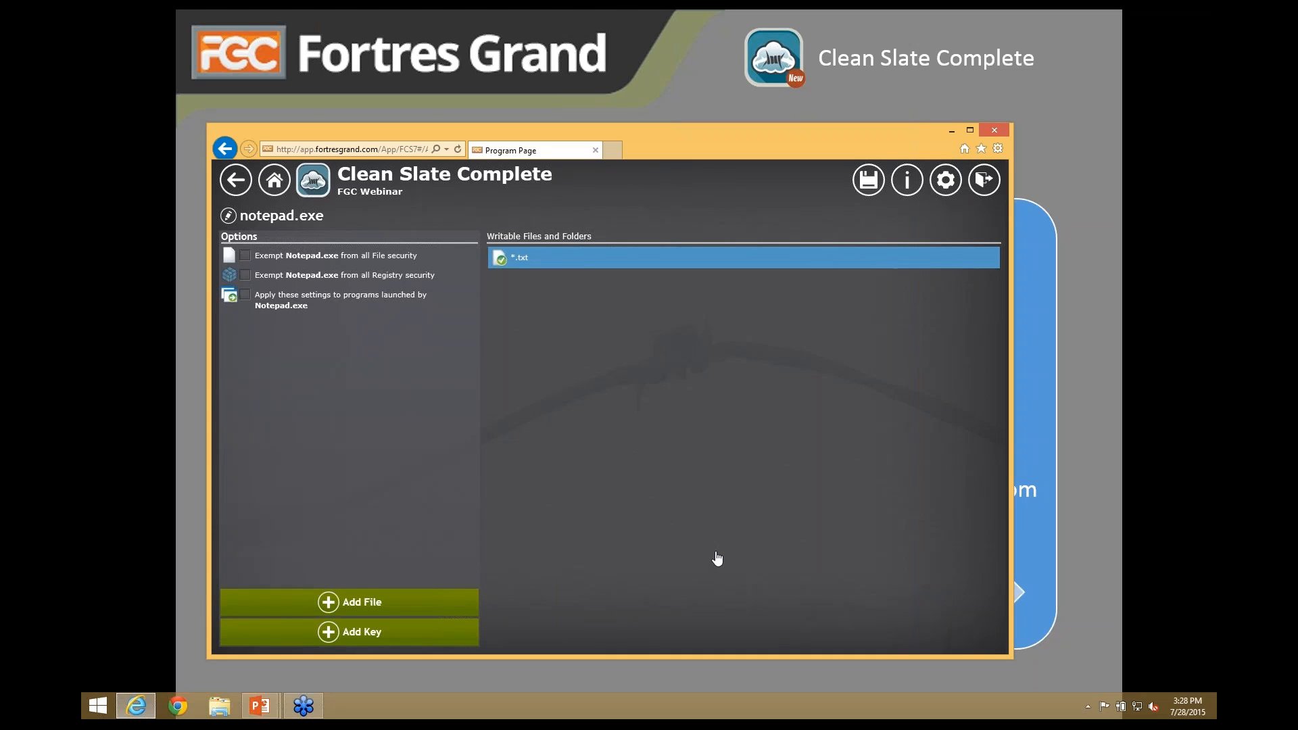
click(509, 264)
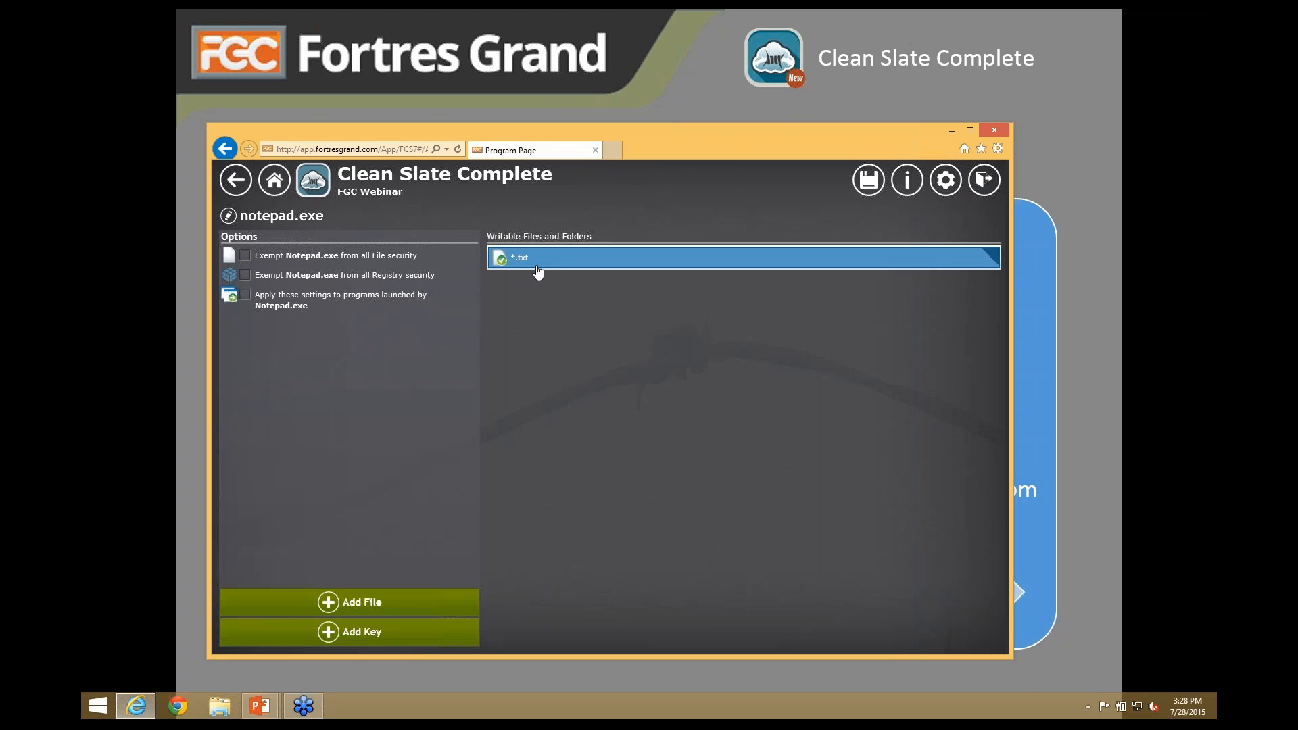
click(241, 188)
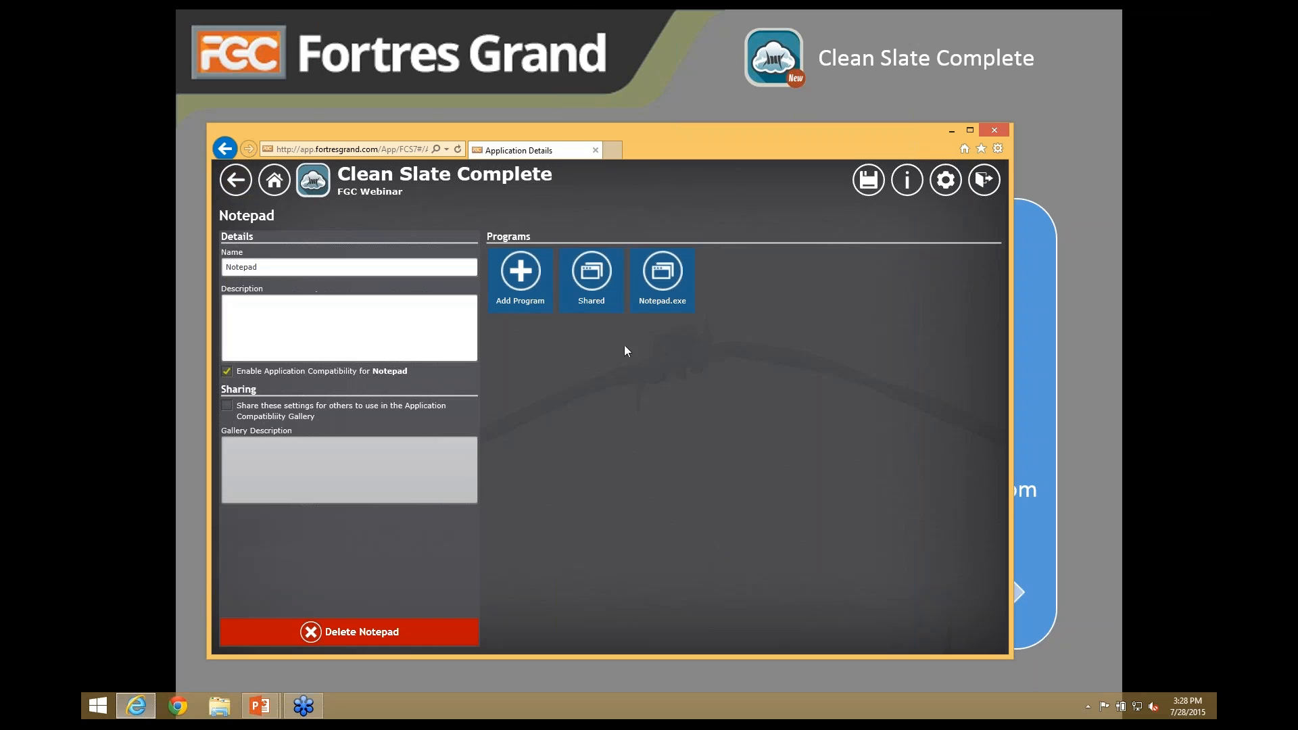
- Open the All Computers group, nudge its Update Interval slider, and bring up Assign Task
click(234, 188)
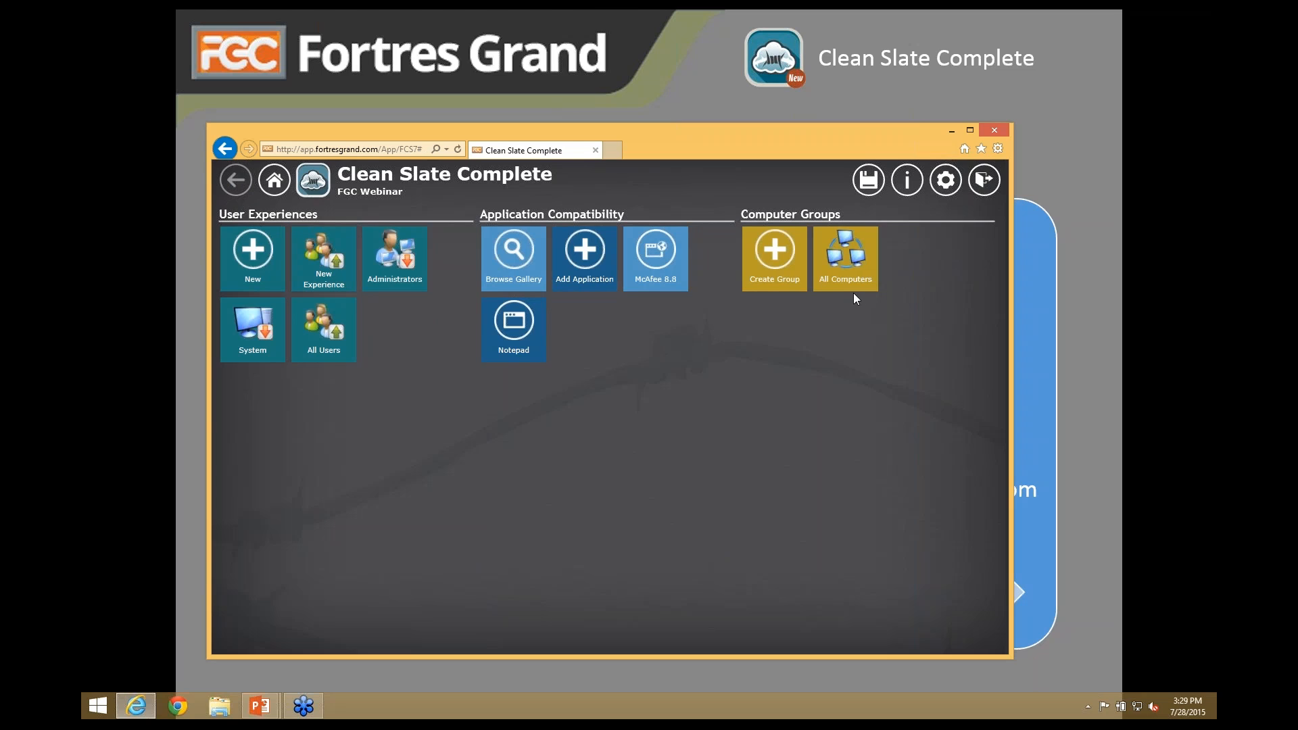
click(848, 264)
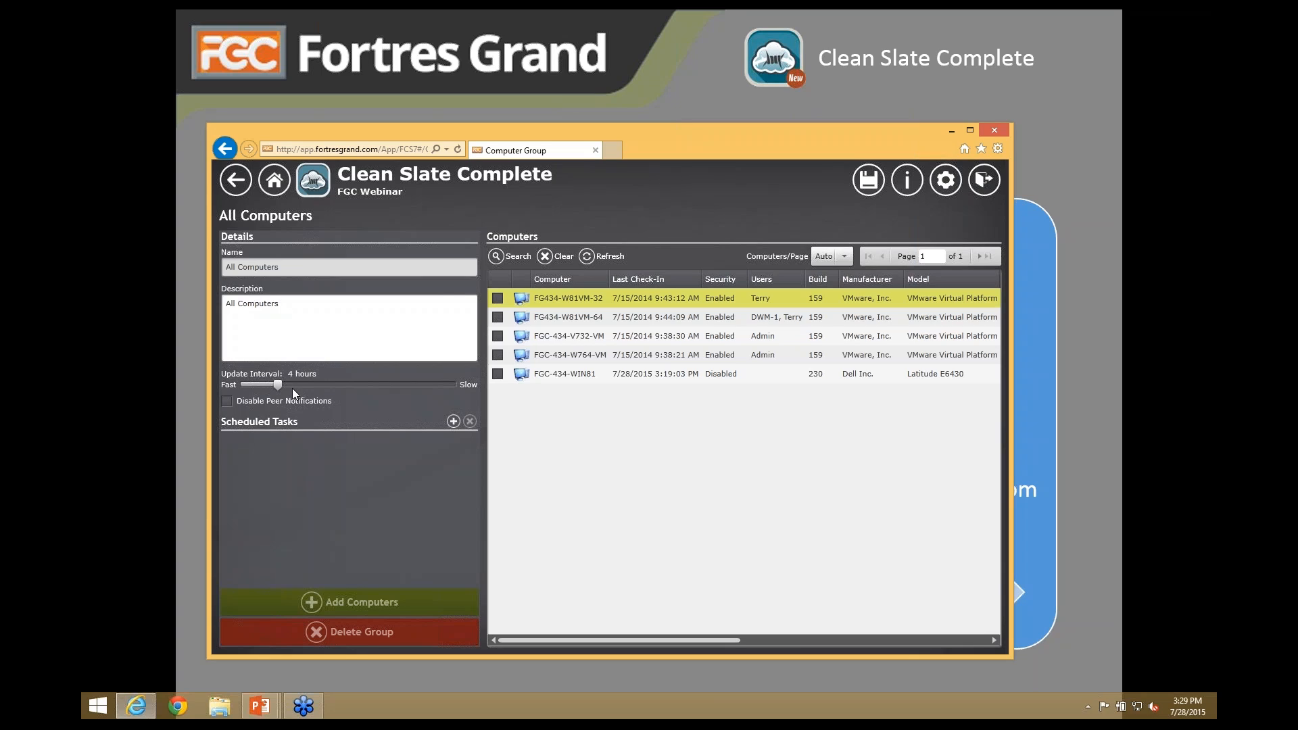
mouse_move(278, 384)
mouse_down()
mouse_move(232, 386)
mouse_move(470, 392)
mouse_move(280, 384)
mouse_up()
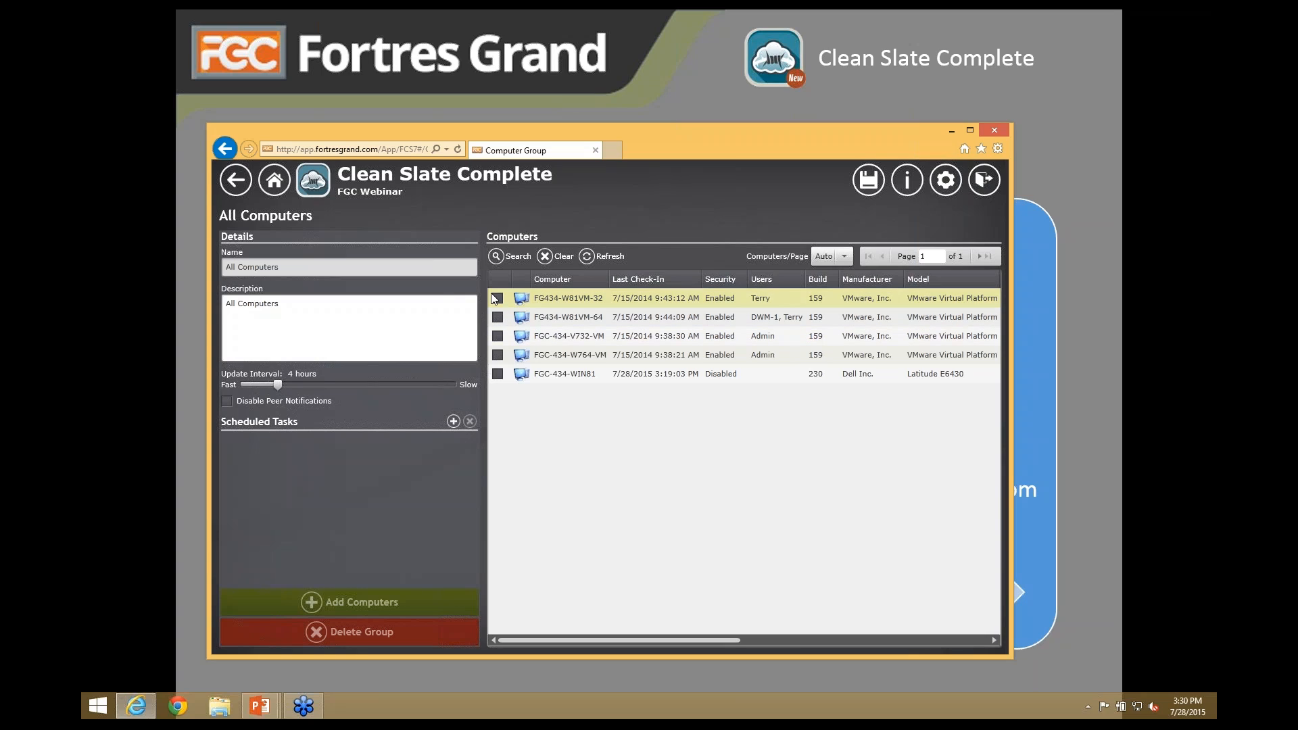
click(453, 422)
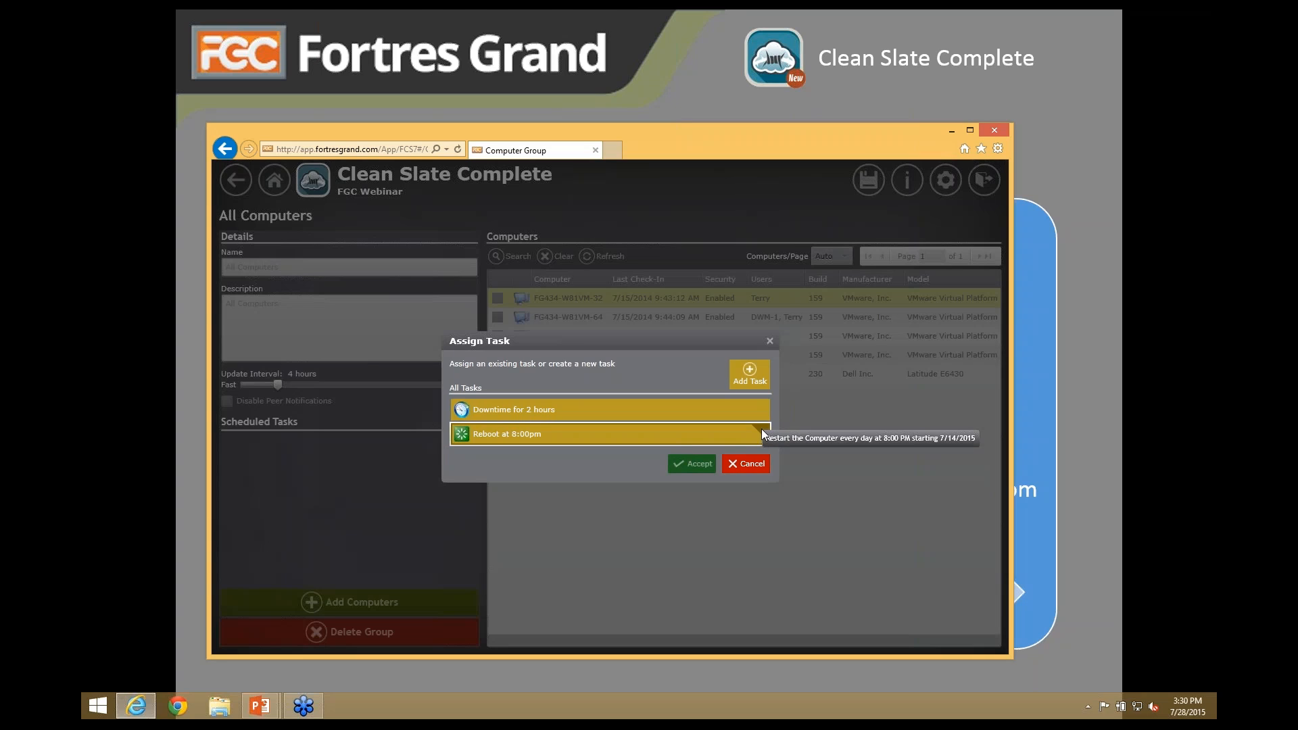
- Create a Display Closing Message task that sends a message the lab will close in 15 minutes
click(752, 381)
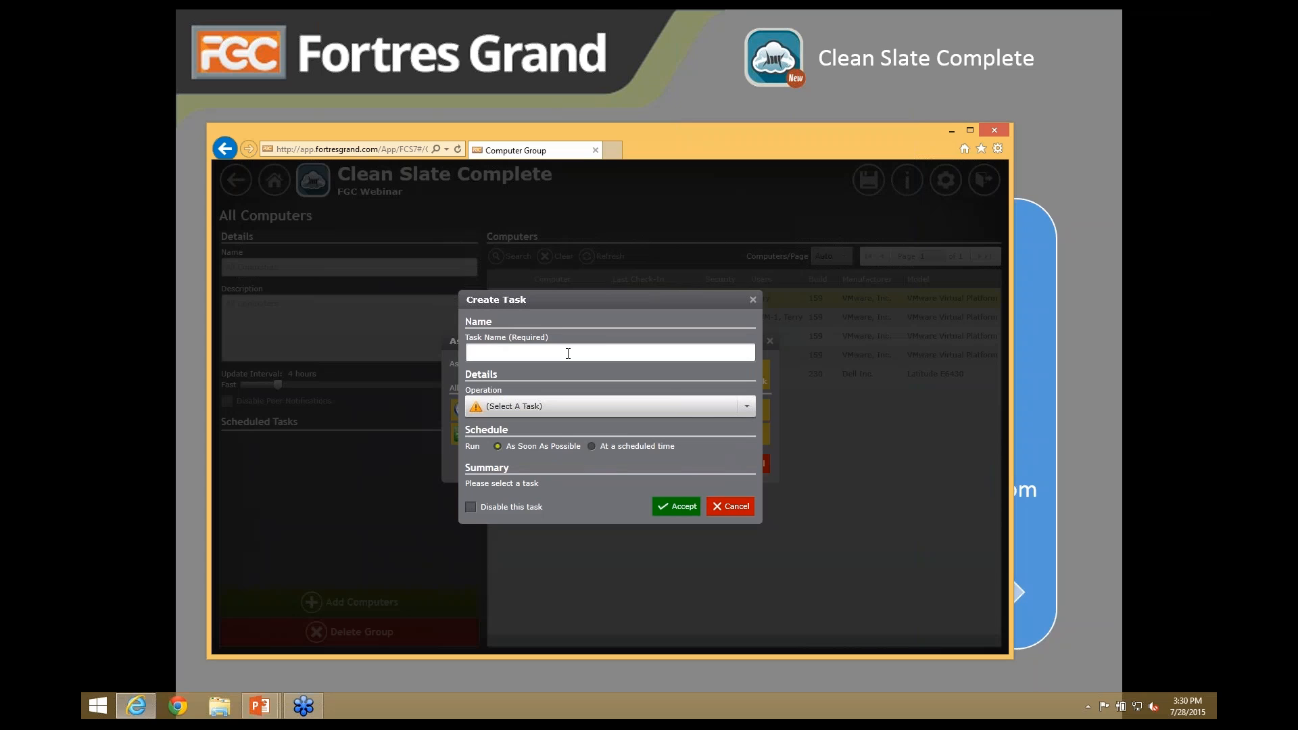
text(Display Closing Message)
click(558, 404)
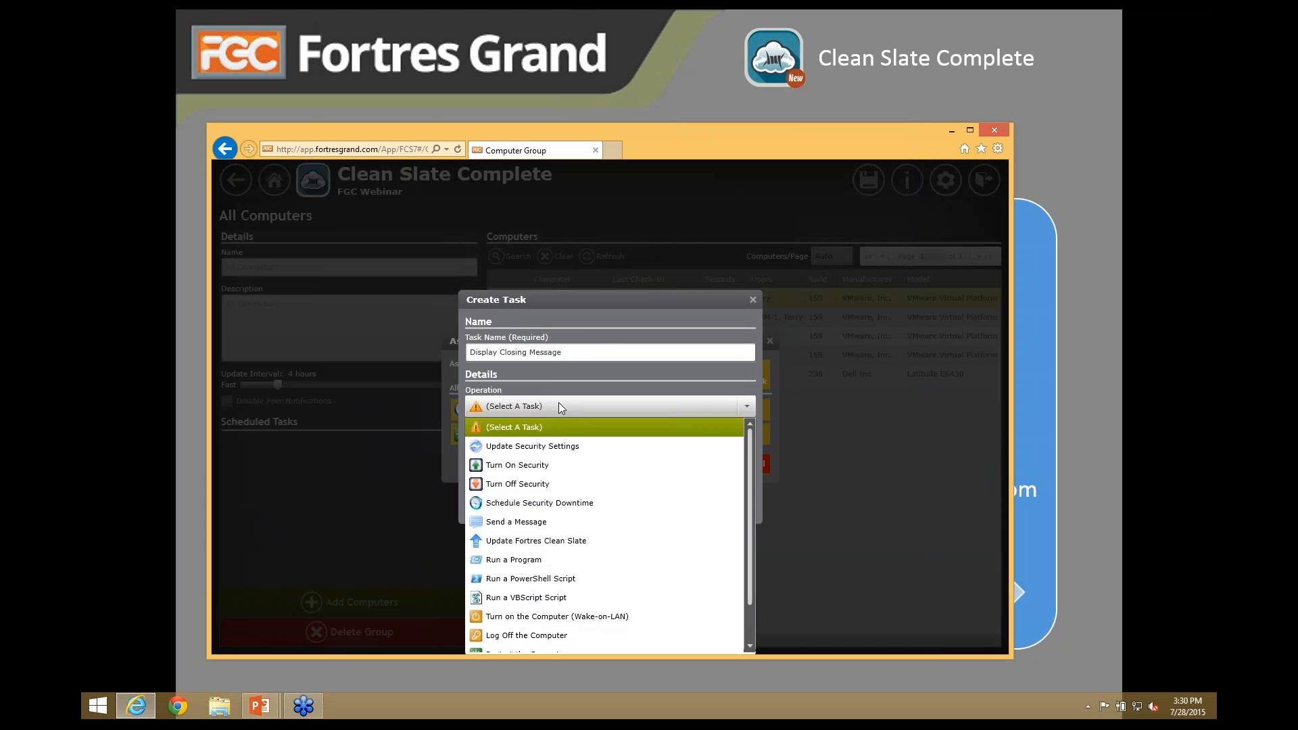
click(515, 521)
text(Thes labe wil)
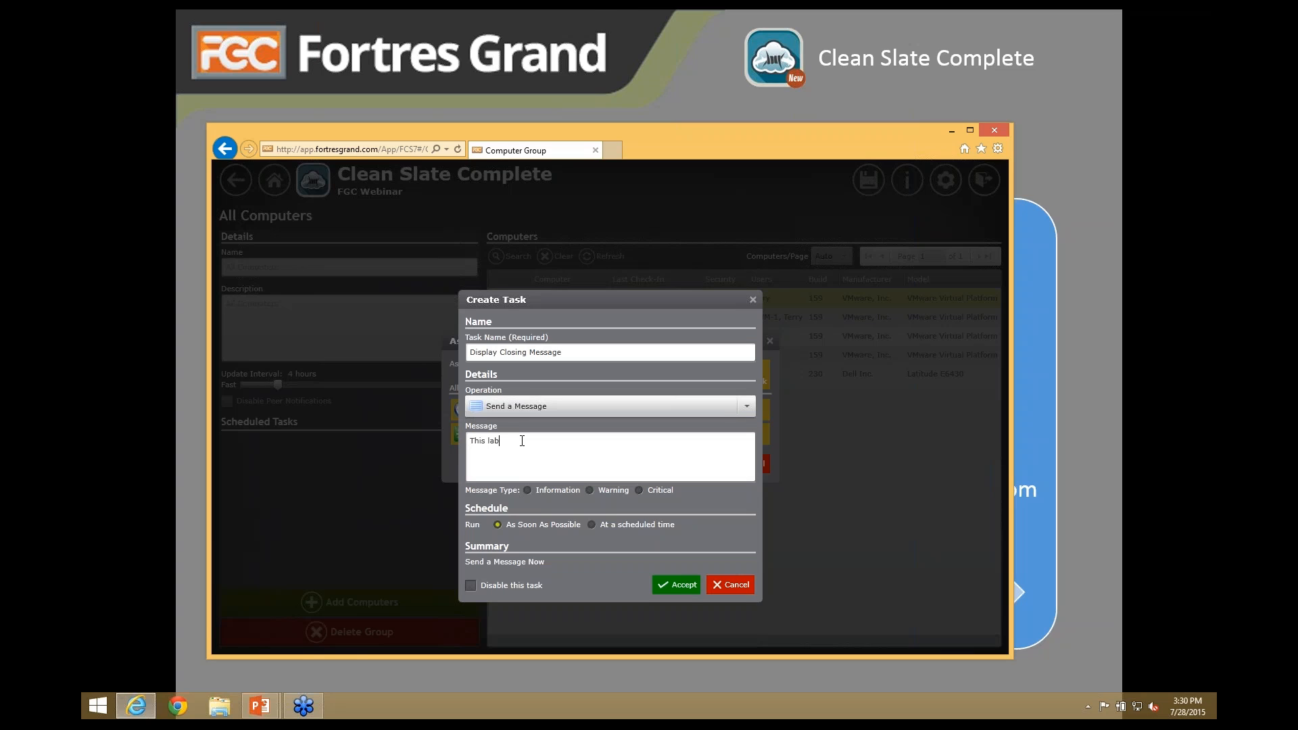
key(BackSpace)
key(BackSpace)
key(BackSpace)
key(BackSpace)
key(BackSpace)
key(BackSpace)
text(will d)
text(lose in 15 minutes)
- Schedule it weekly Monday–Friday at 7:00 PM, save it, and select it for assignment
click(593, 525)
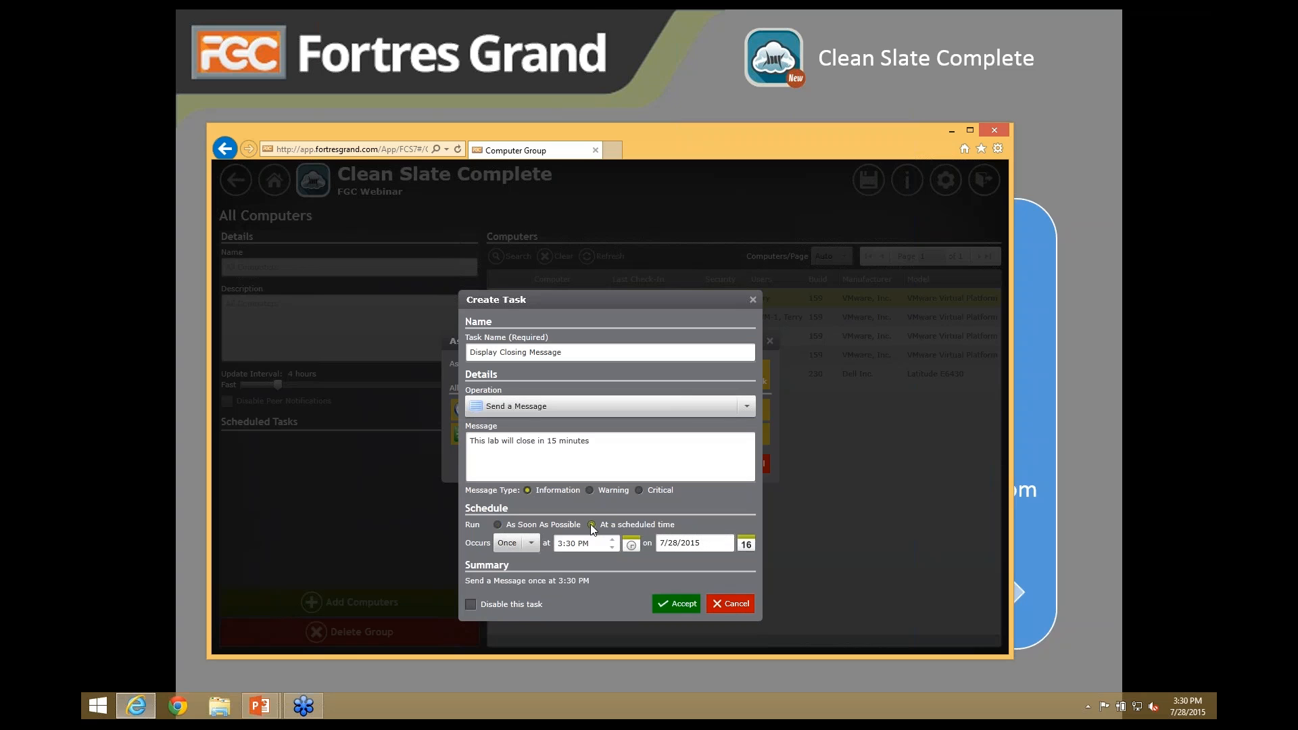
click(530, 543)
click(517, 575)
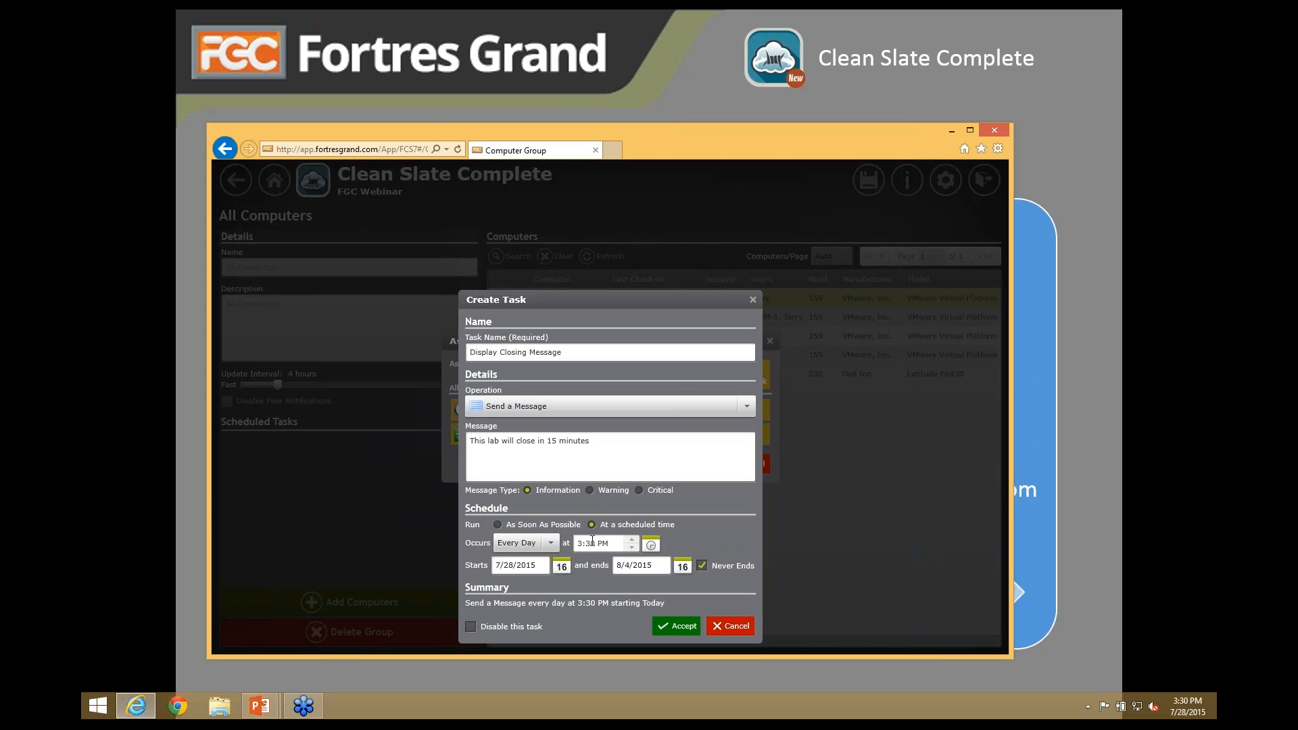
click(651, 545)
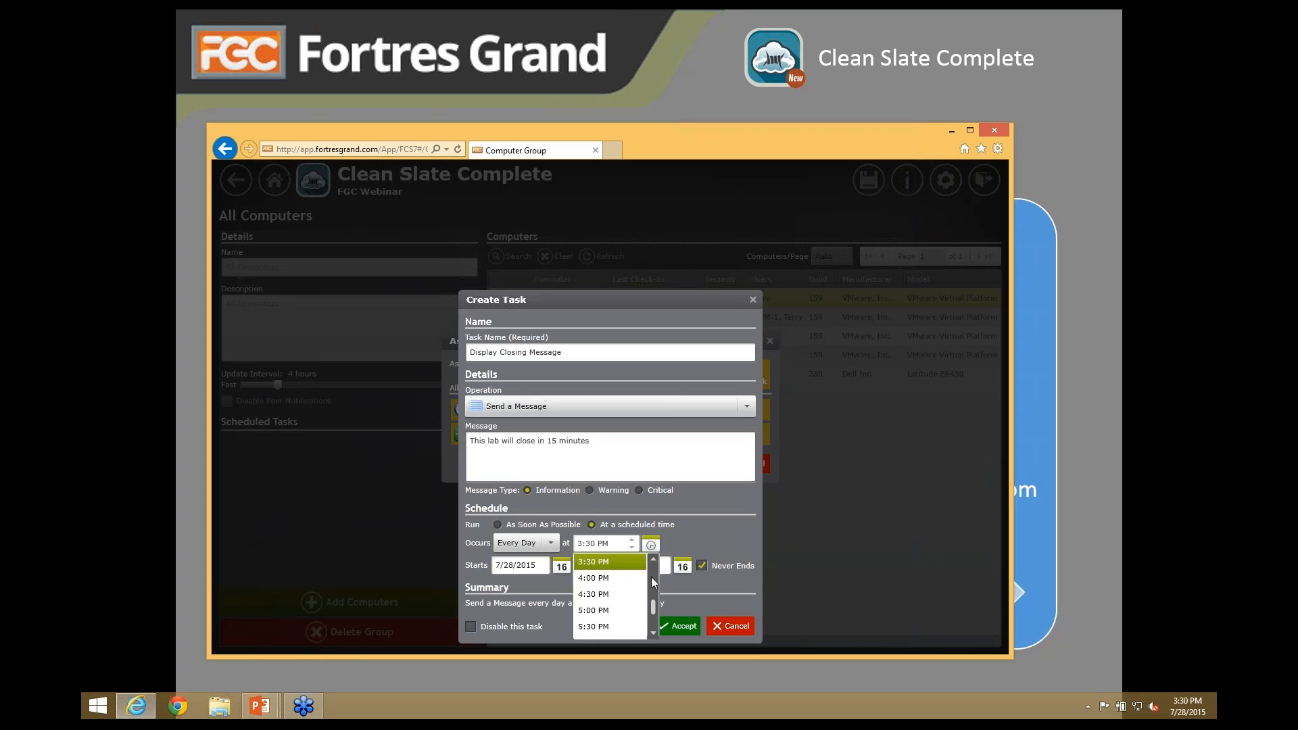
drag(651, 606, 652, 611)
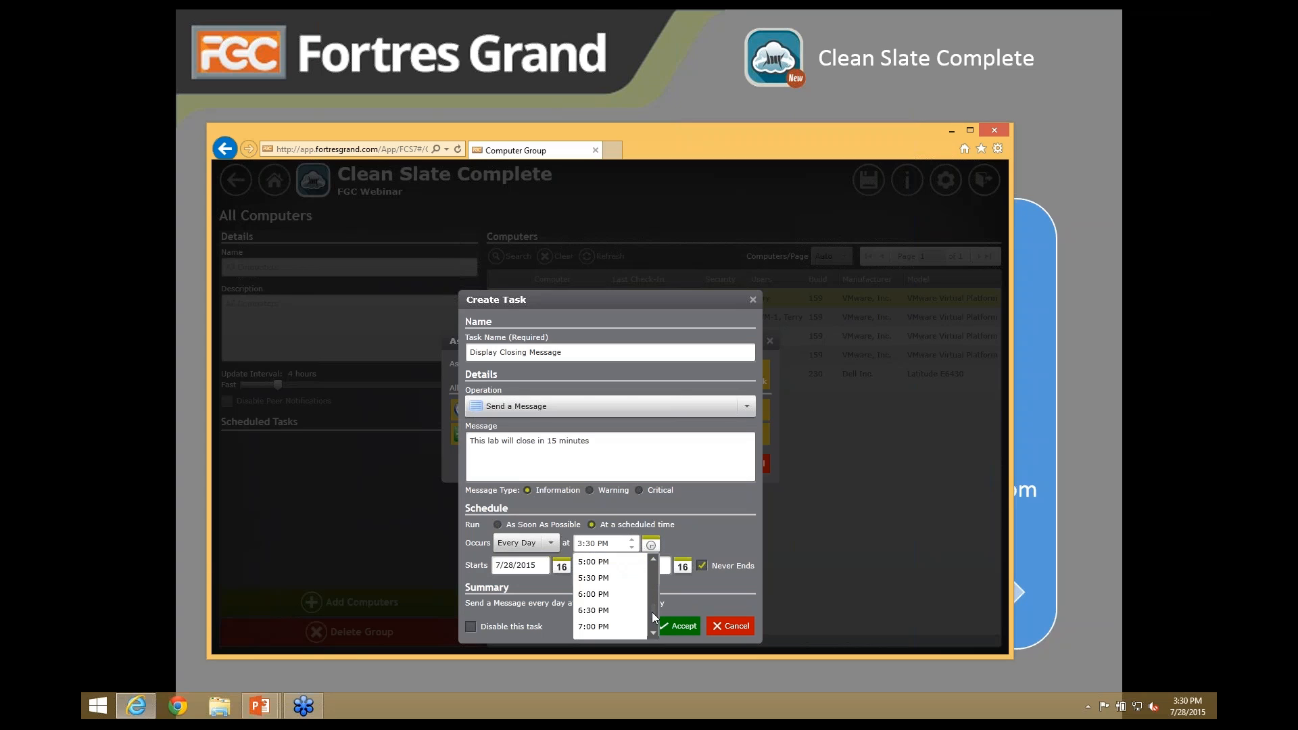
click(594, 626)
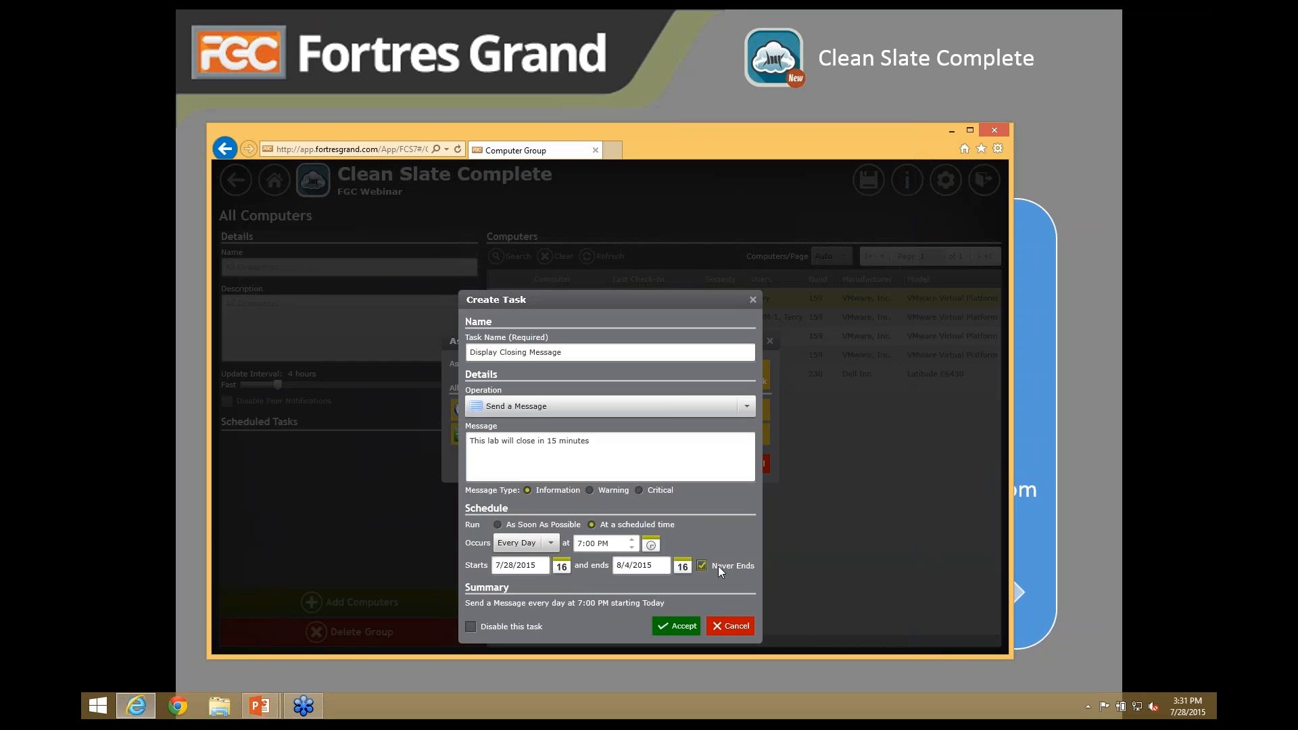
click(549, 541)
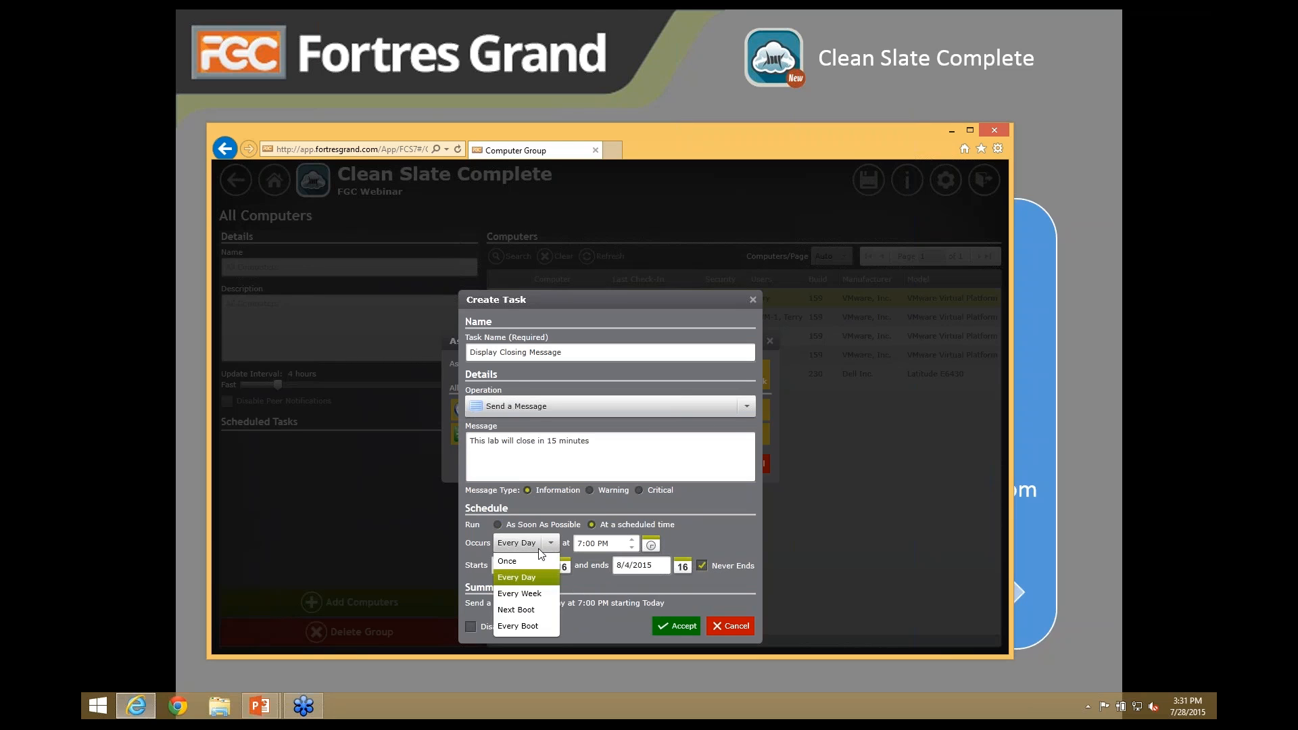
click(516, 594)
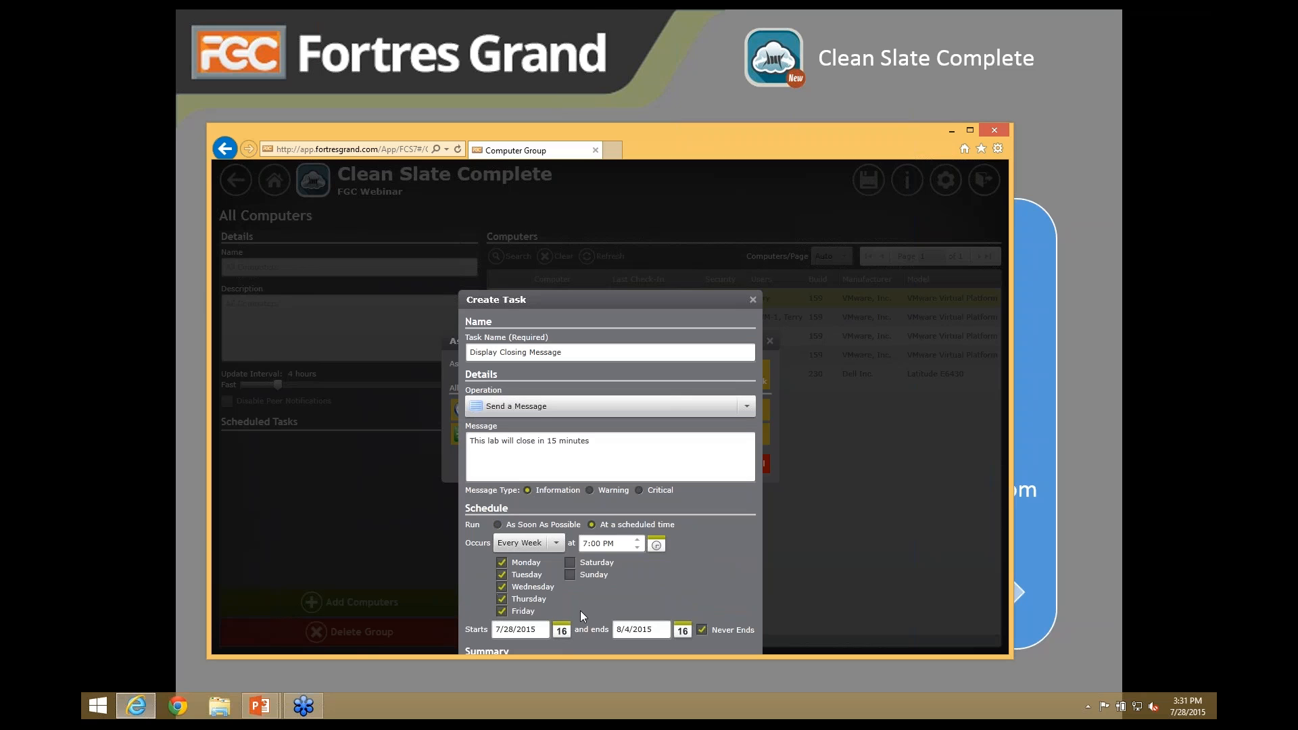
drag(565, 298, 566, 214)
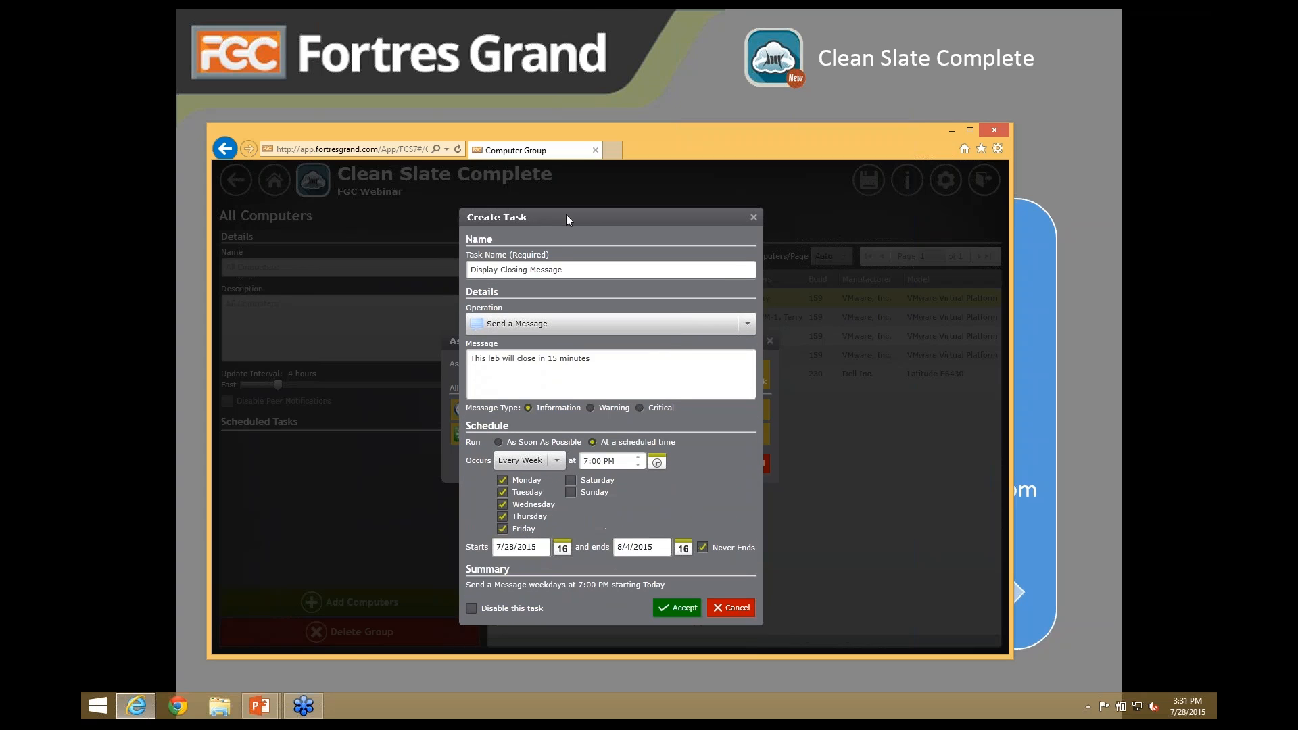
click(676, 609)
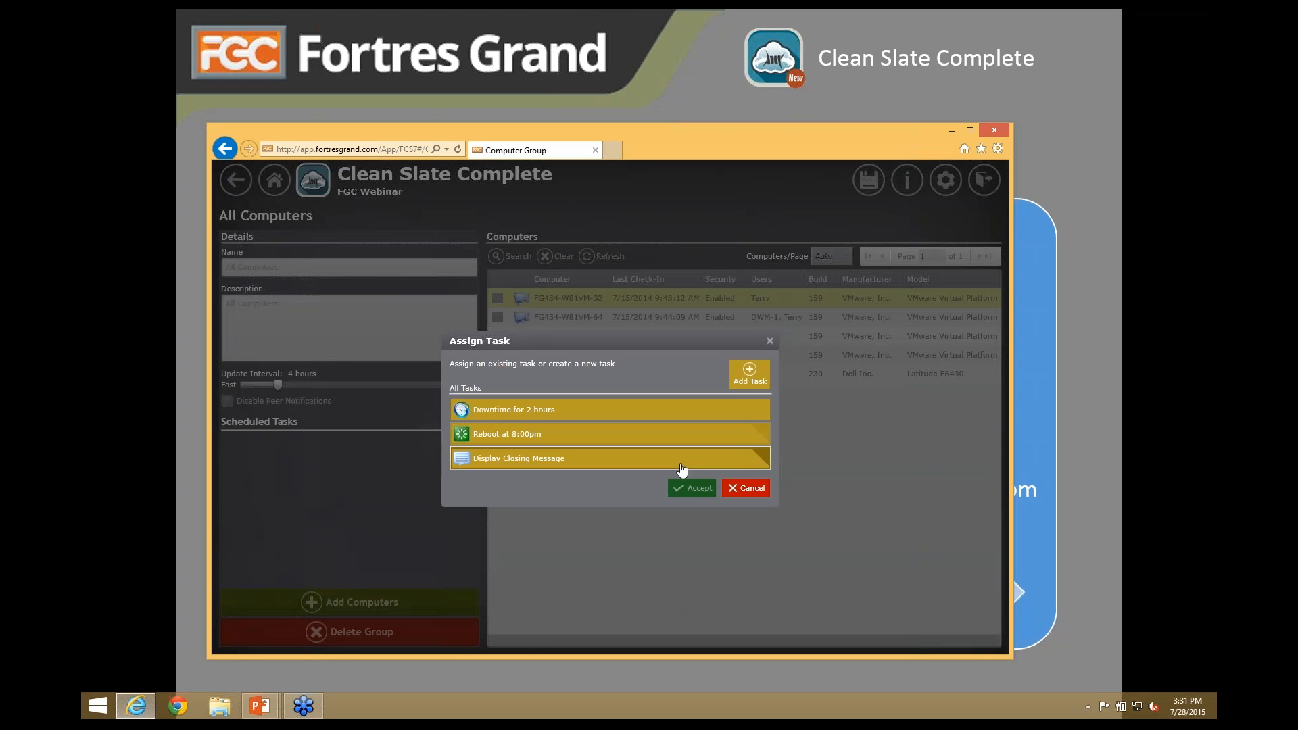
click(762, 453)
- Assign Display Closing Message to All Computers, then draft a Run a Program task with 512 bandwidth limit
click(697, 488)
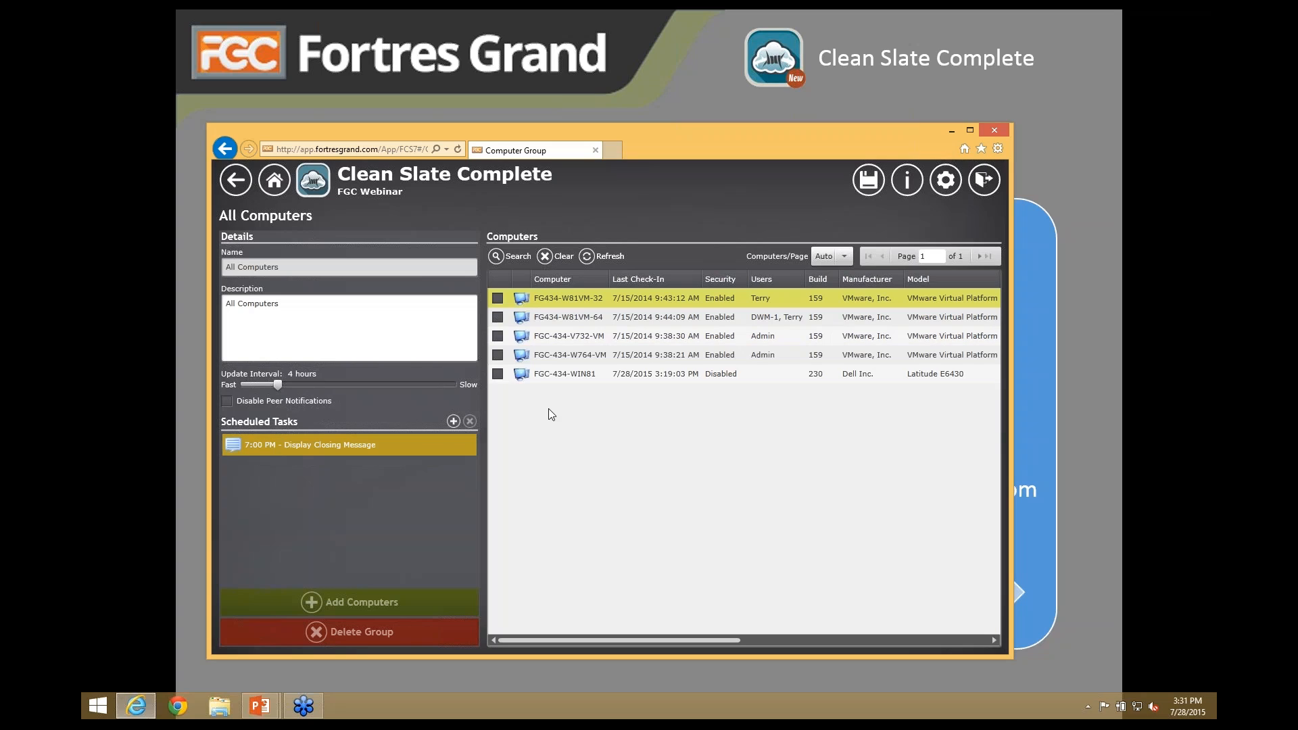
click(453, 422)
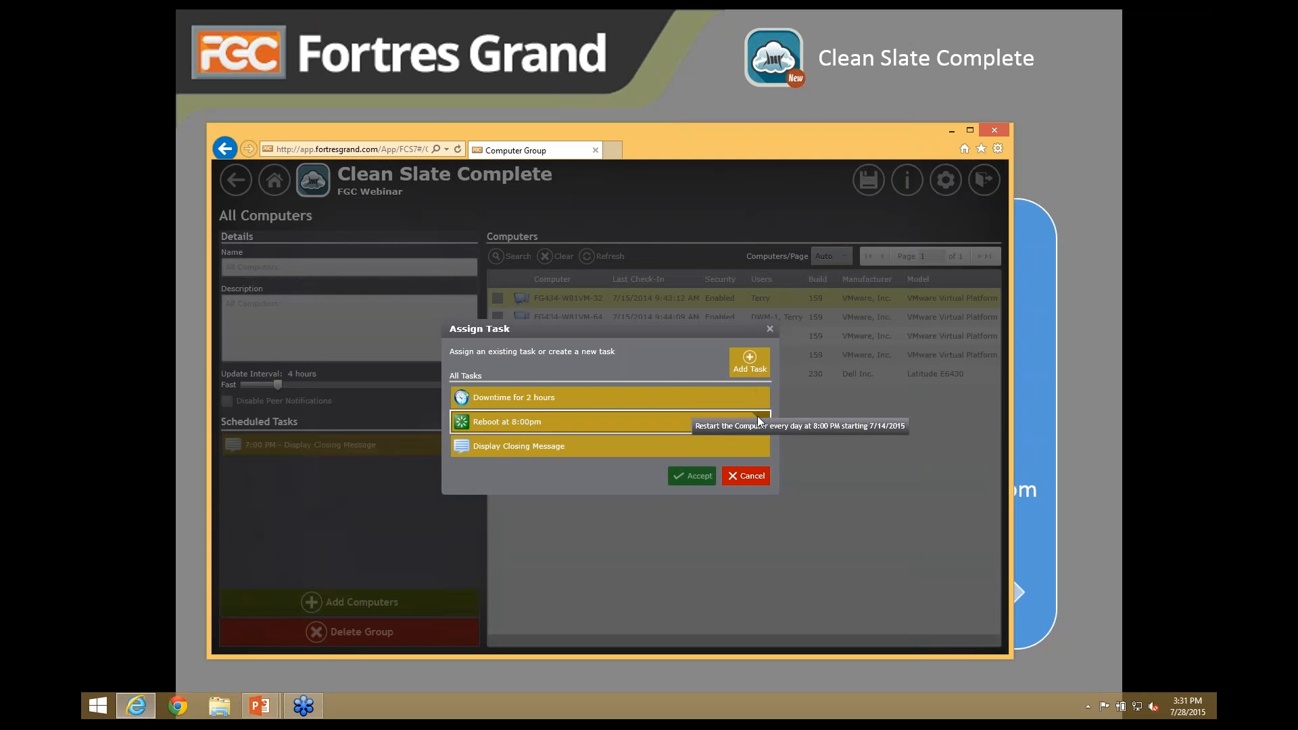
click(750, 363)
click(698, 407)
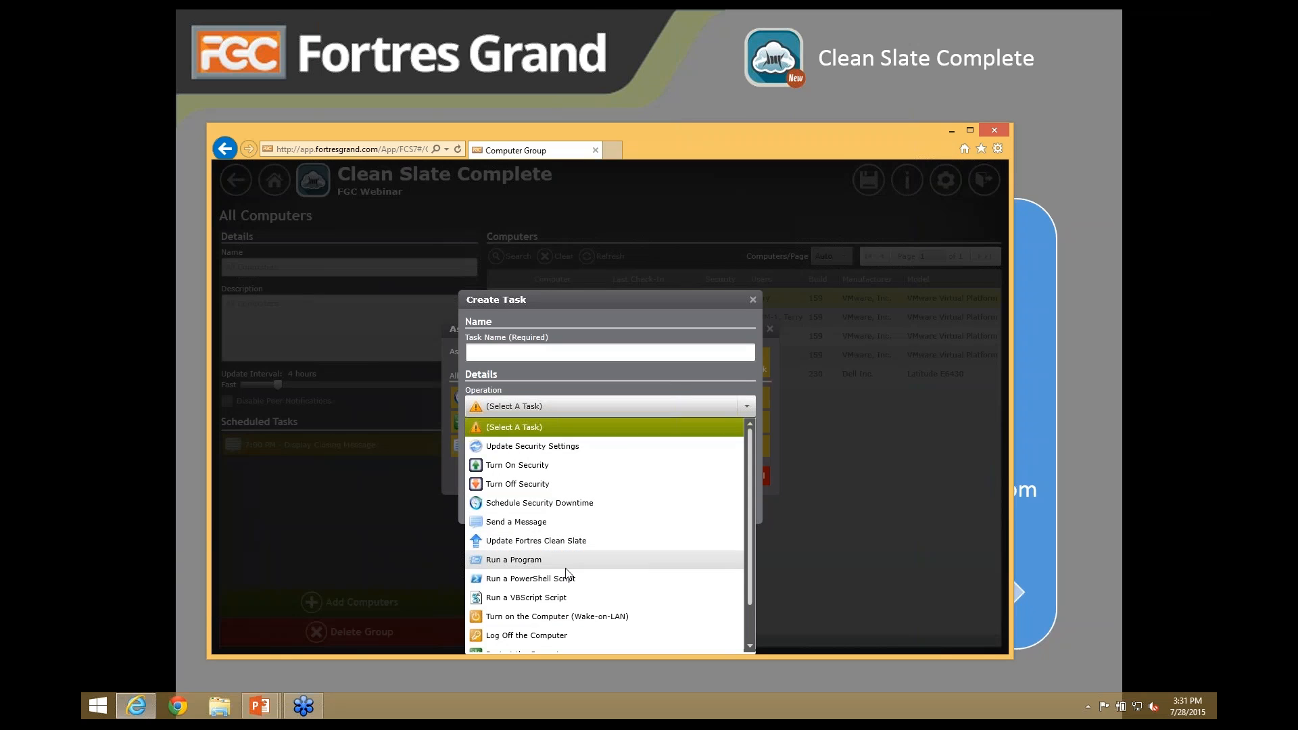
click(526, 561)
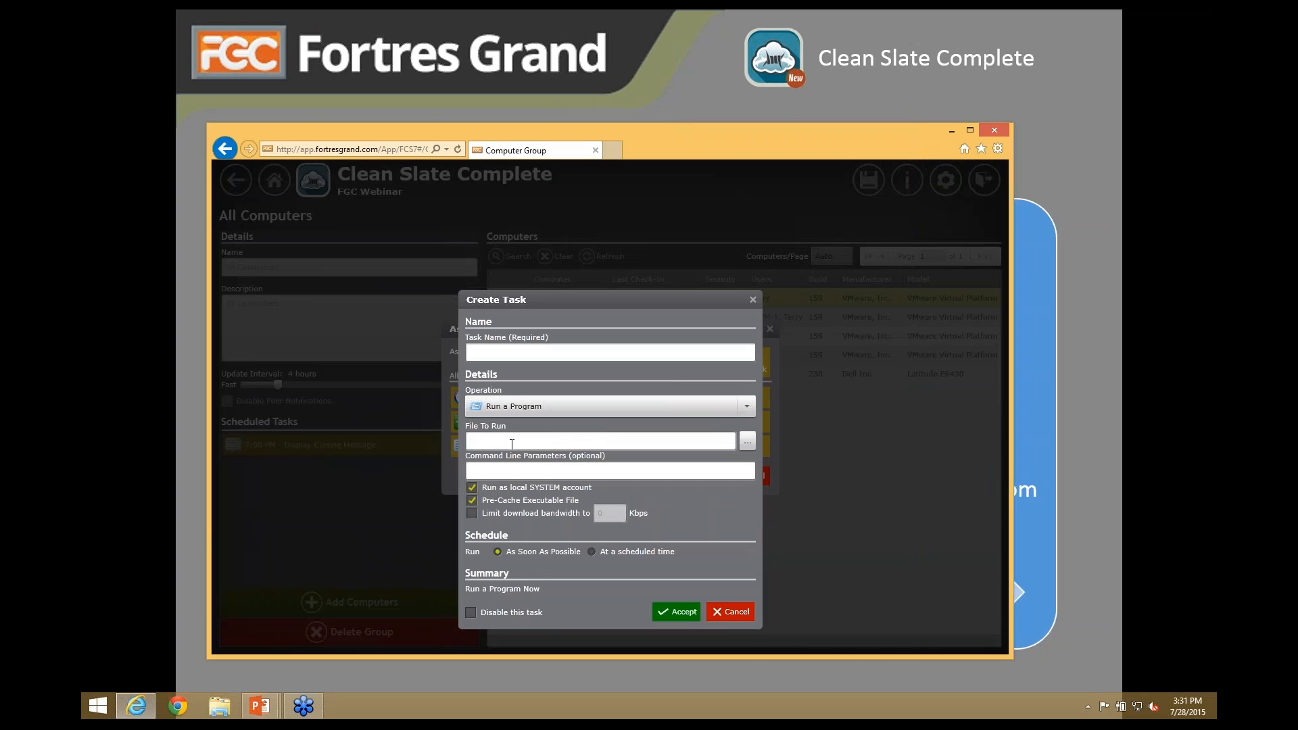
click(472, 486)
click(513, 514)
key(Tab)
text(512)
- Preview the PowerShell and VBScript operations, then discard the draft and close Assign Task
click(744, 407)
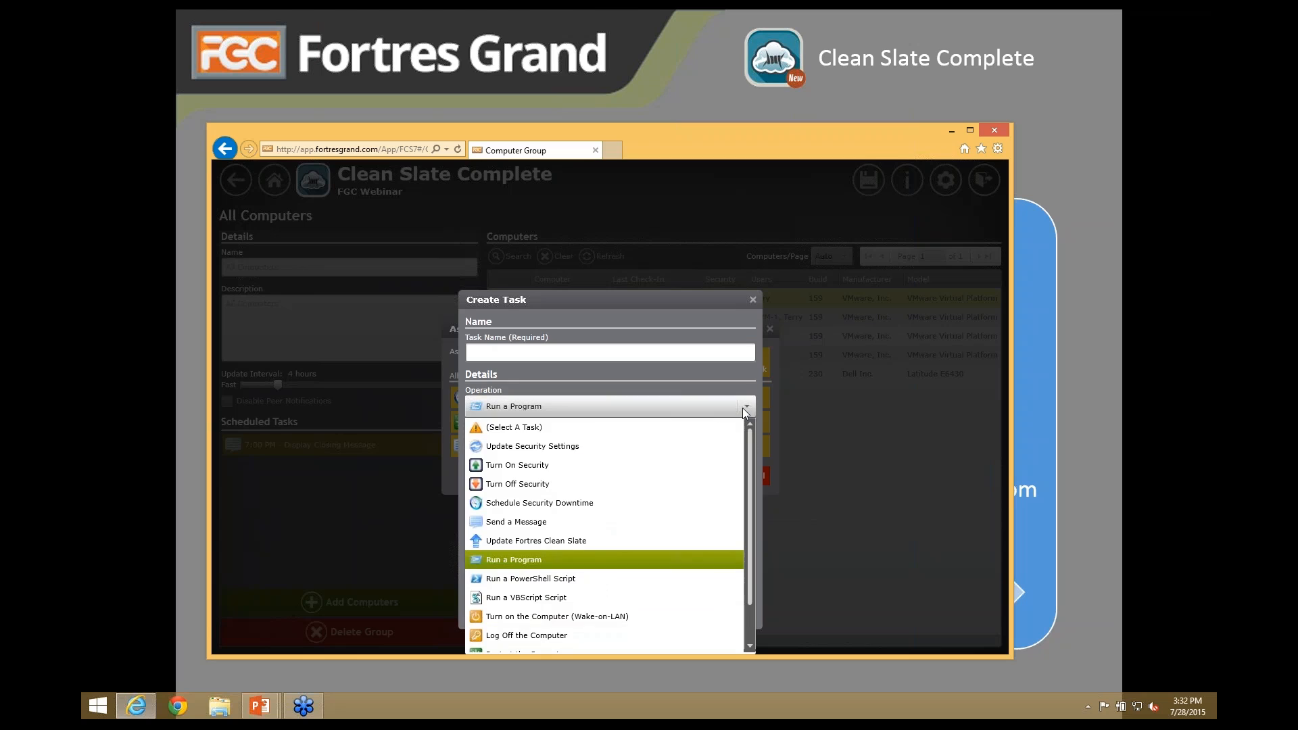
click(542, 586)
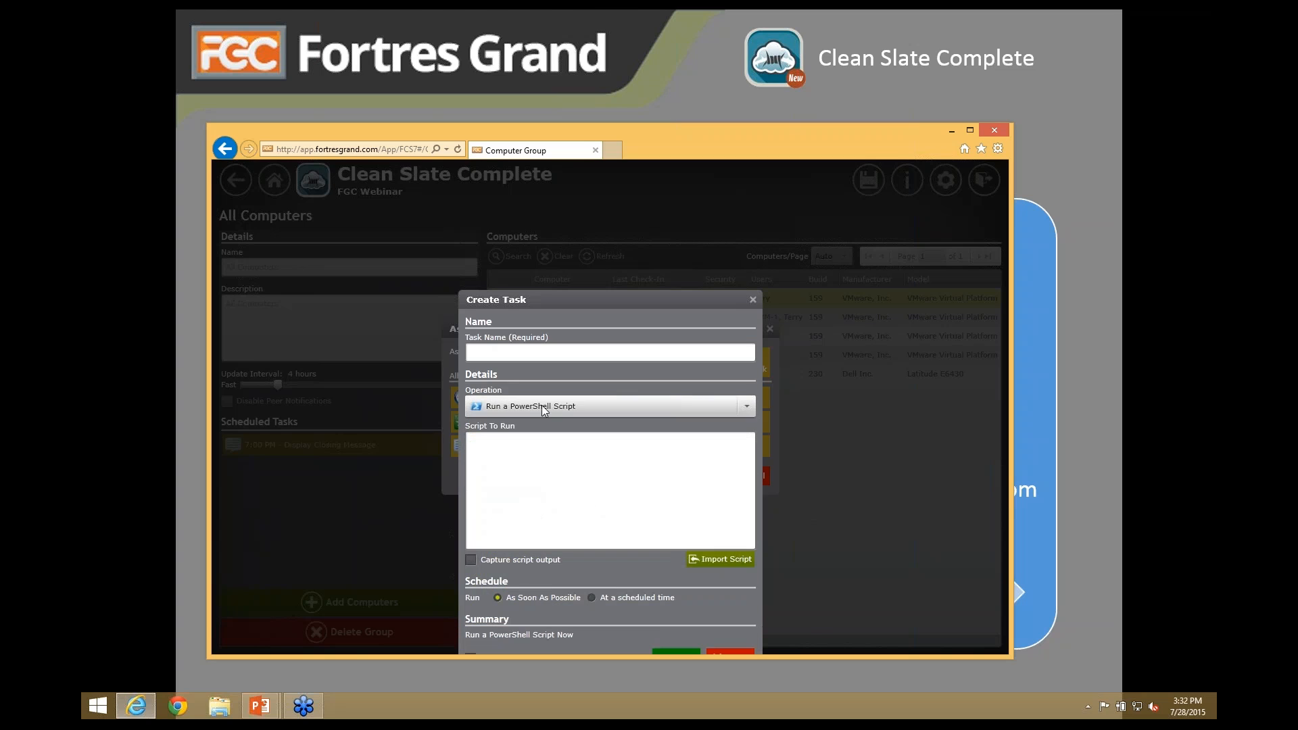
click(549, 406)
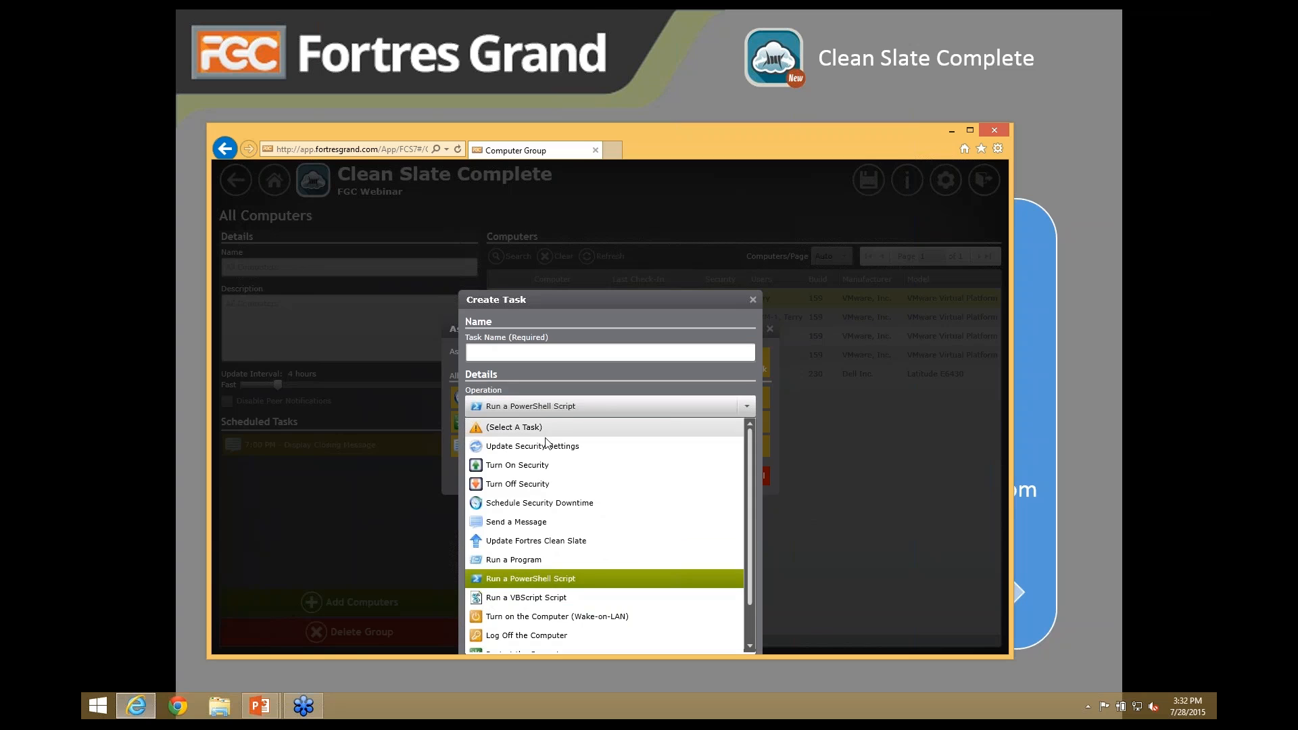
click(531, 598)
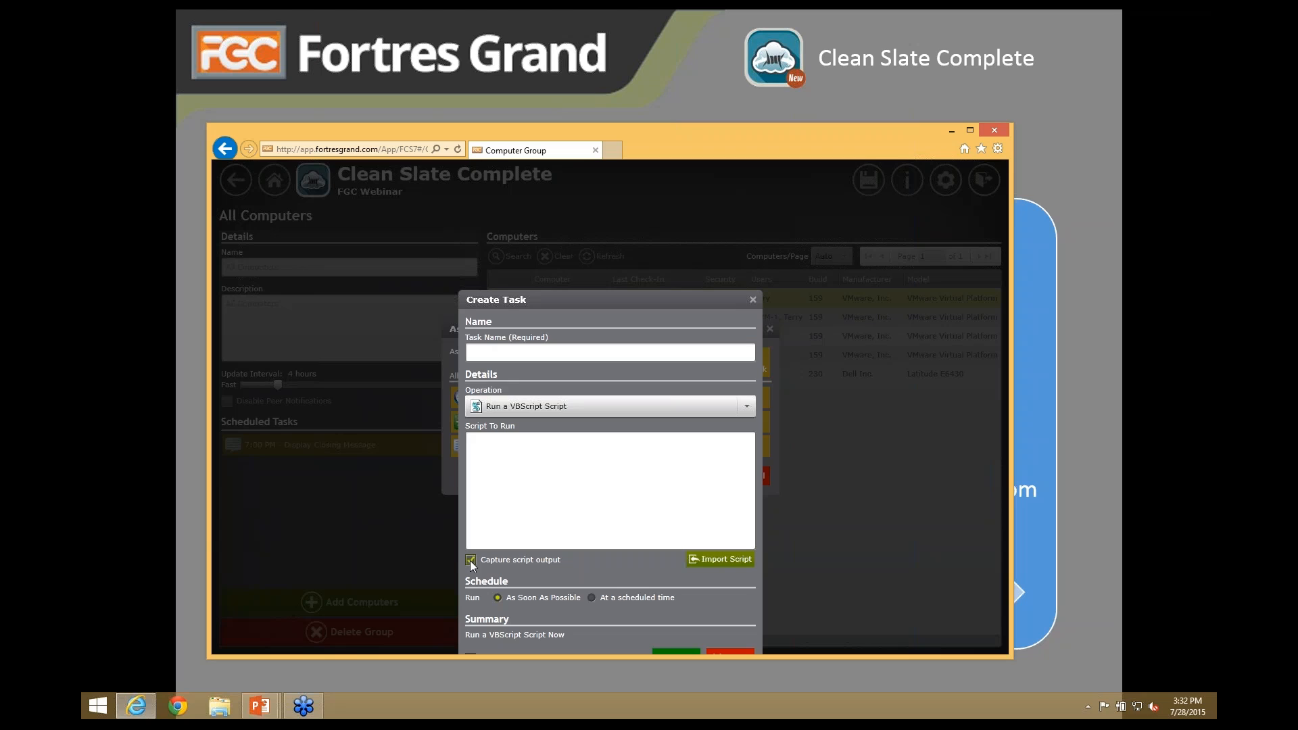
drag(538, 302, 541, 264)
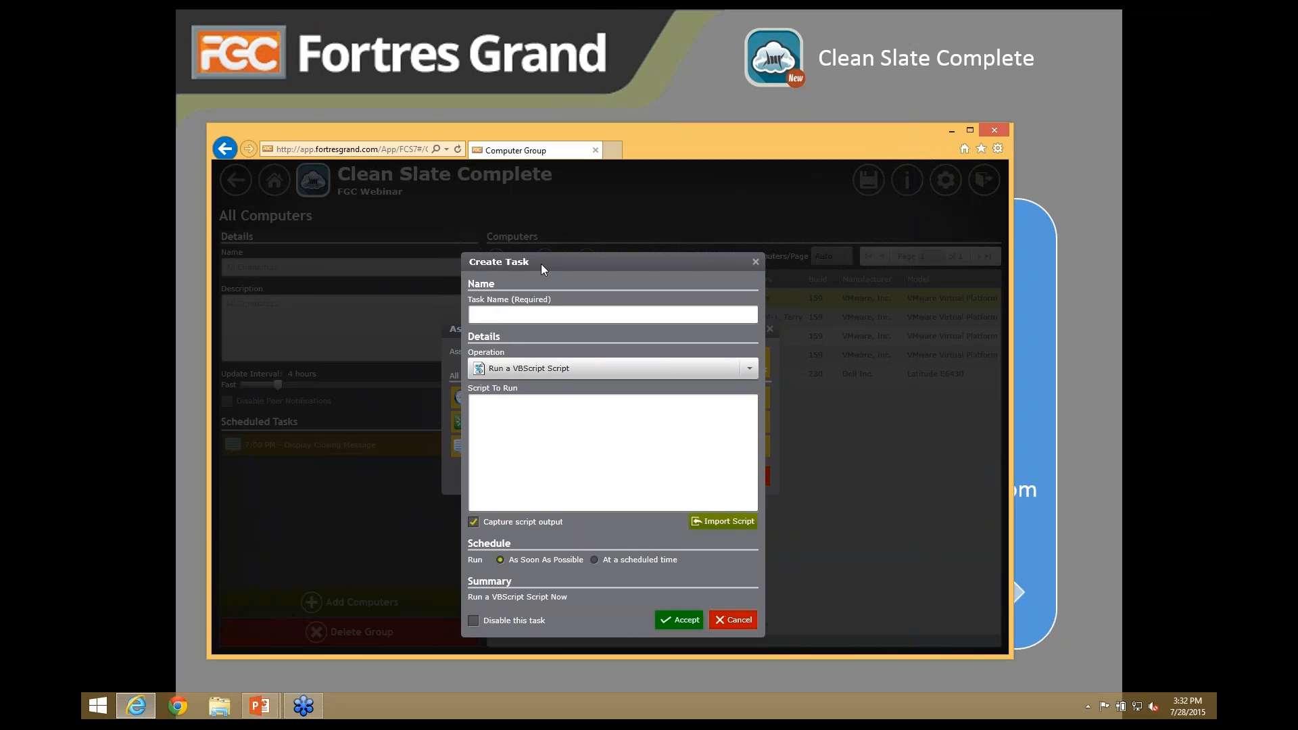
click(749, 370)
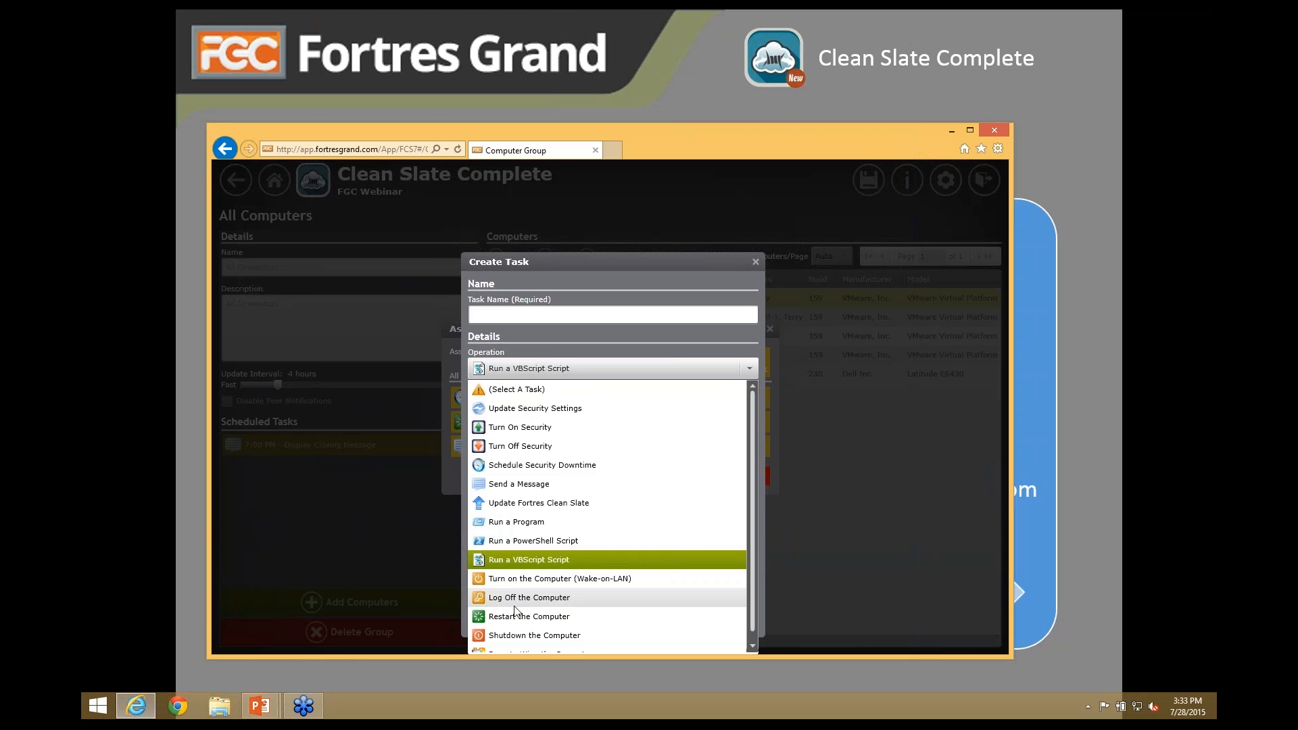
click(749, 368)
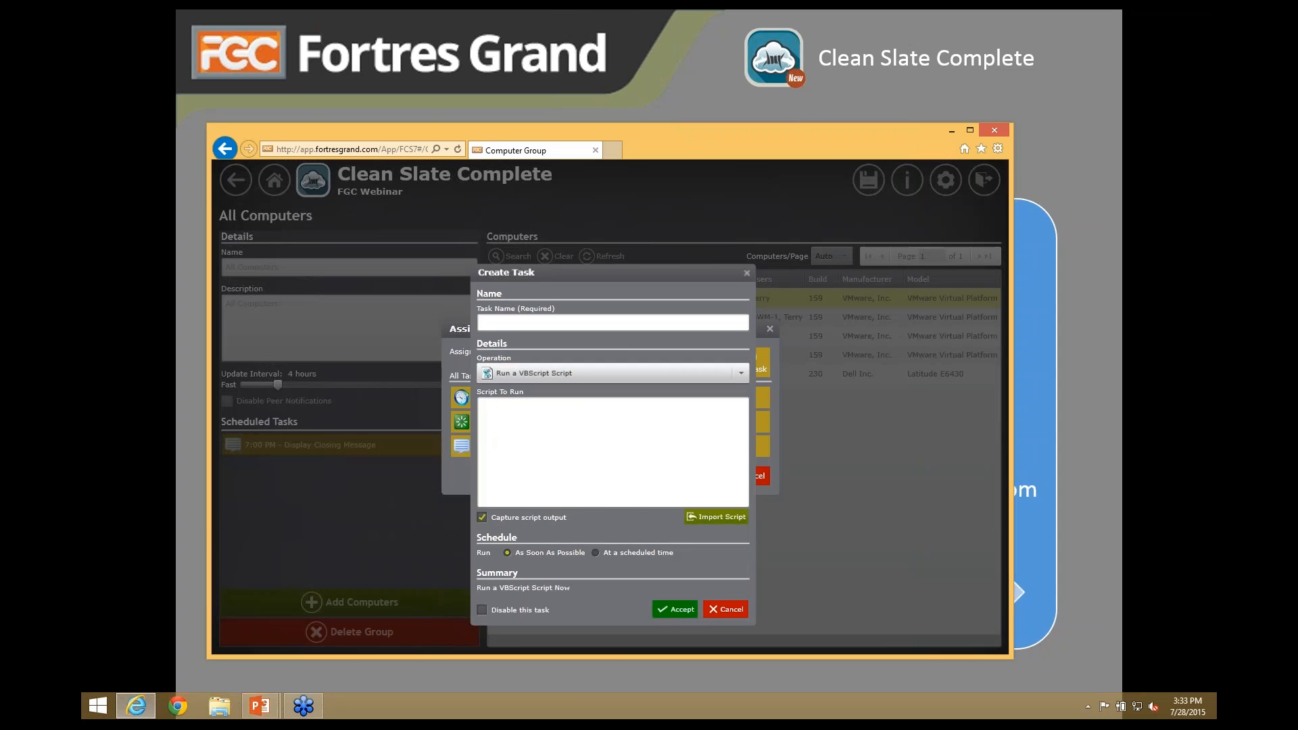
click(727, 610)
click(739, 476)
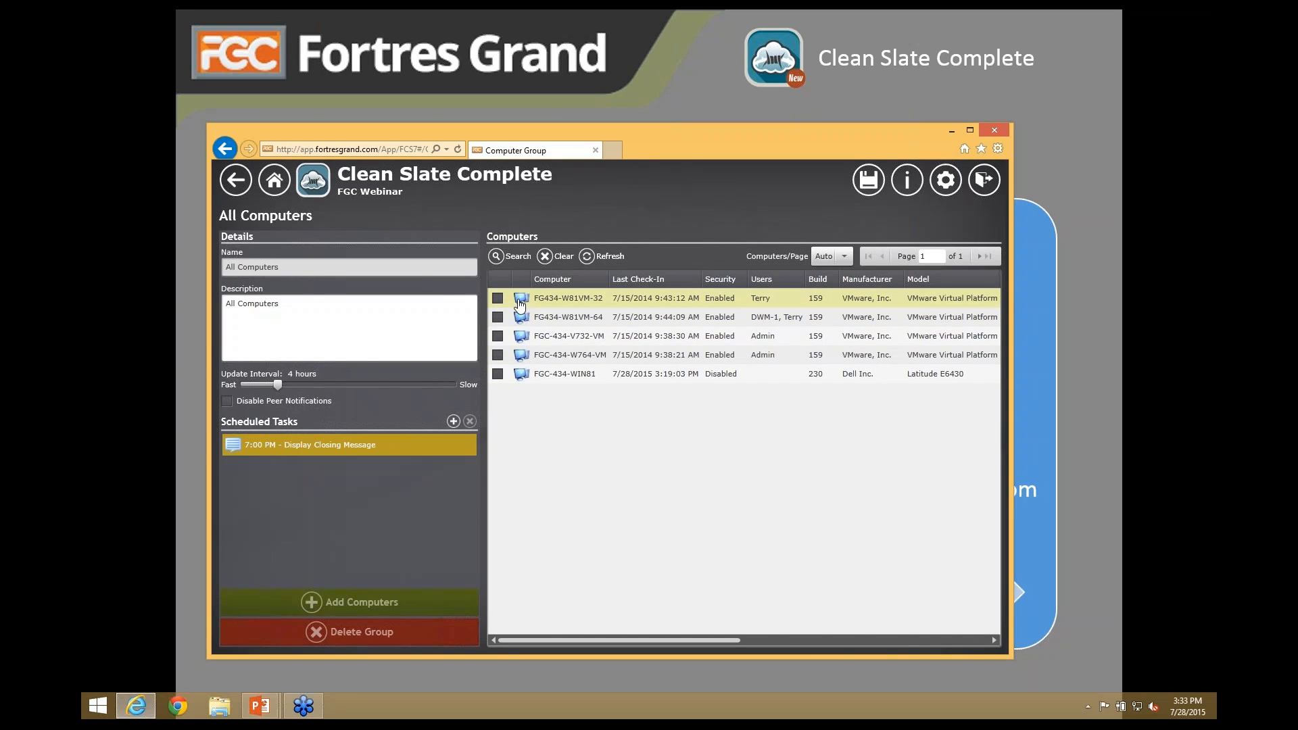
- Open FGC-434-WIN81's details to check its inherited 7:00 PM task, then return home
click(522, 377)
double_click(522, 378)
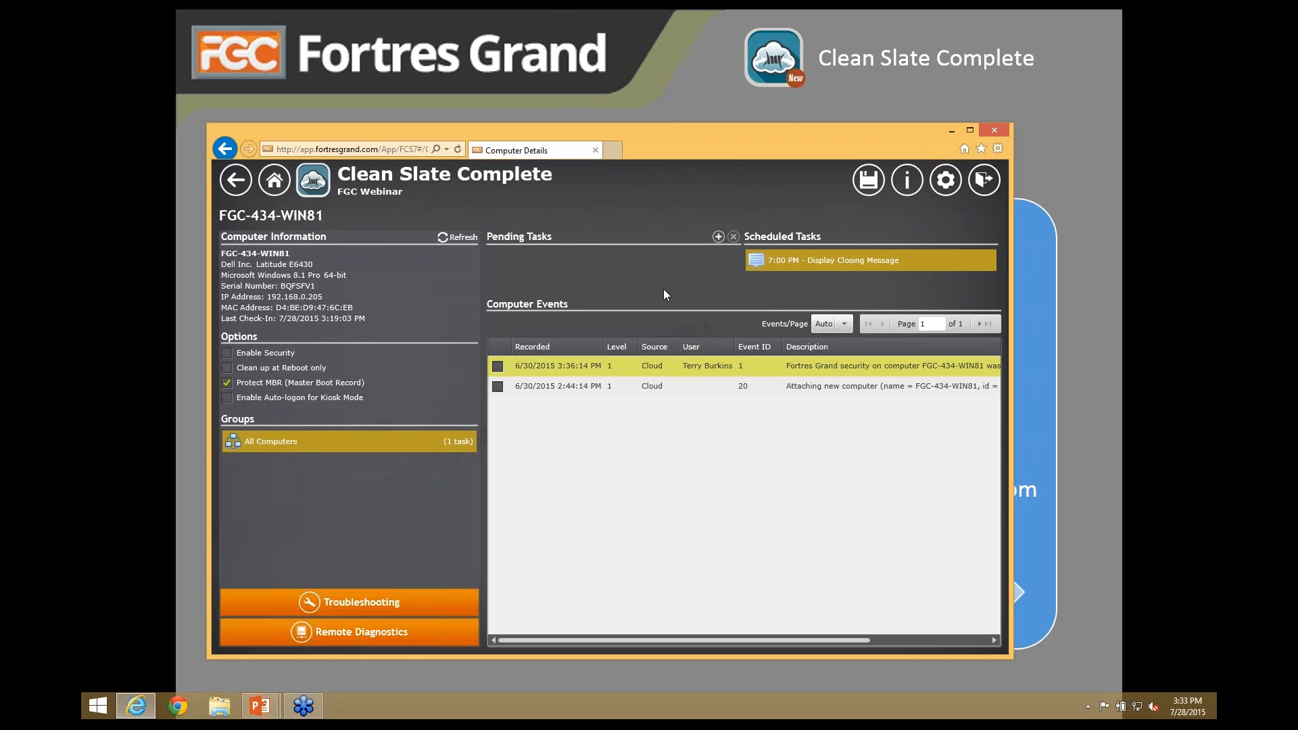
click(236, 180)
click(235, 179)
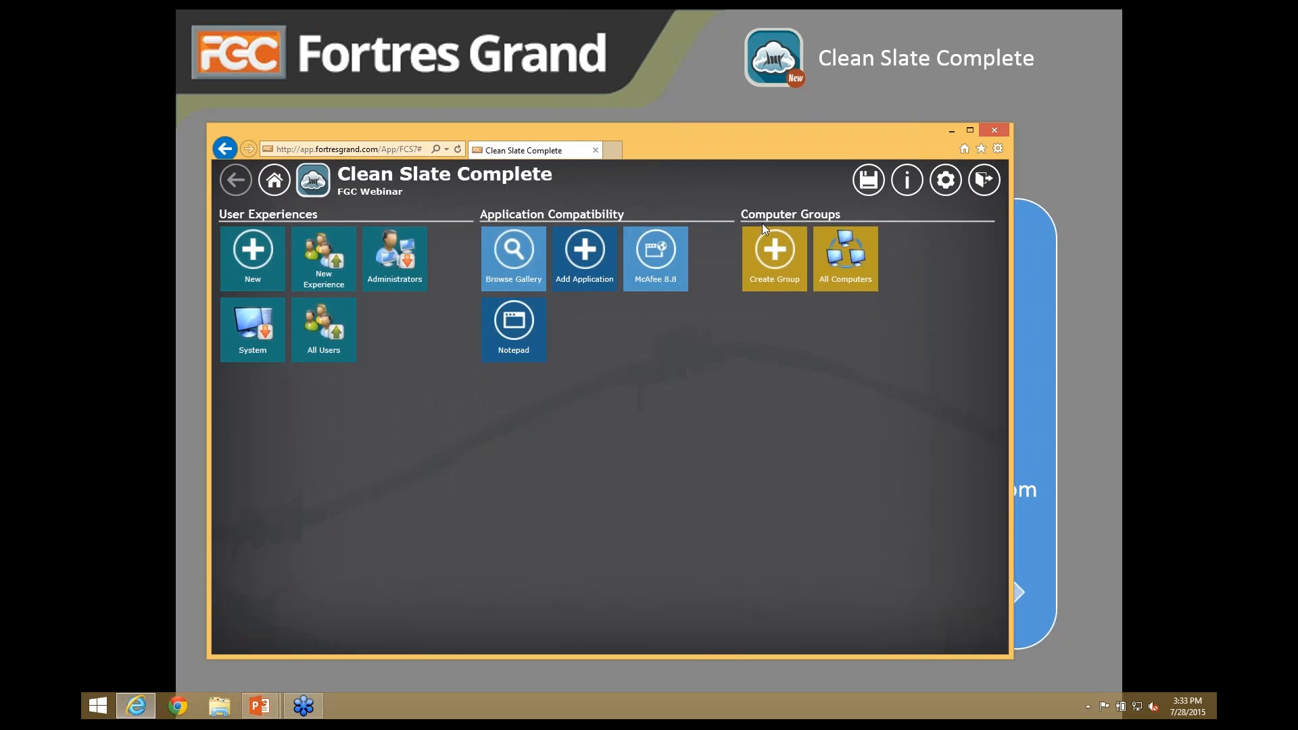
- Create a group named Webinar Computer with FGC-434-V732-VM as its member, then go back
click(777, 257)
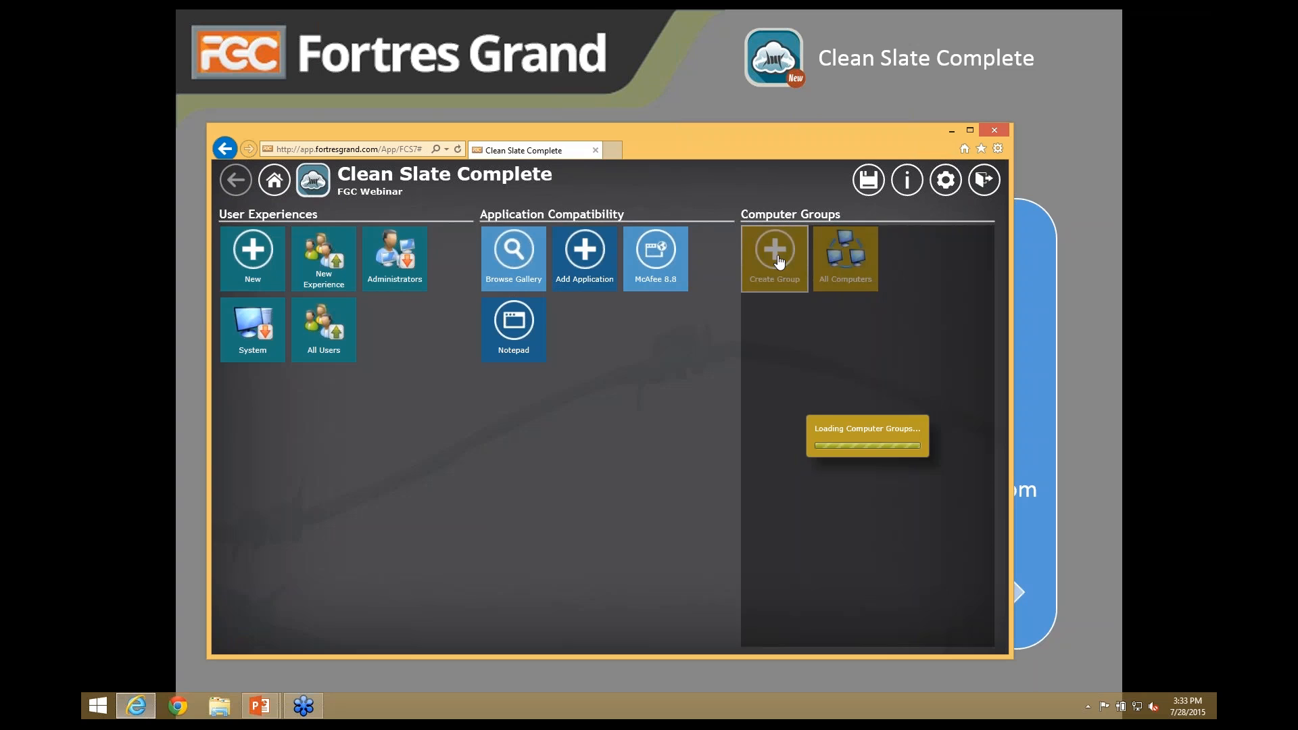
click(917, 267)
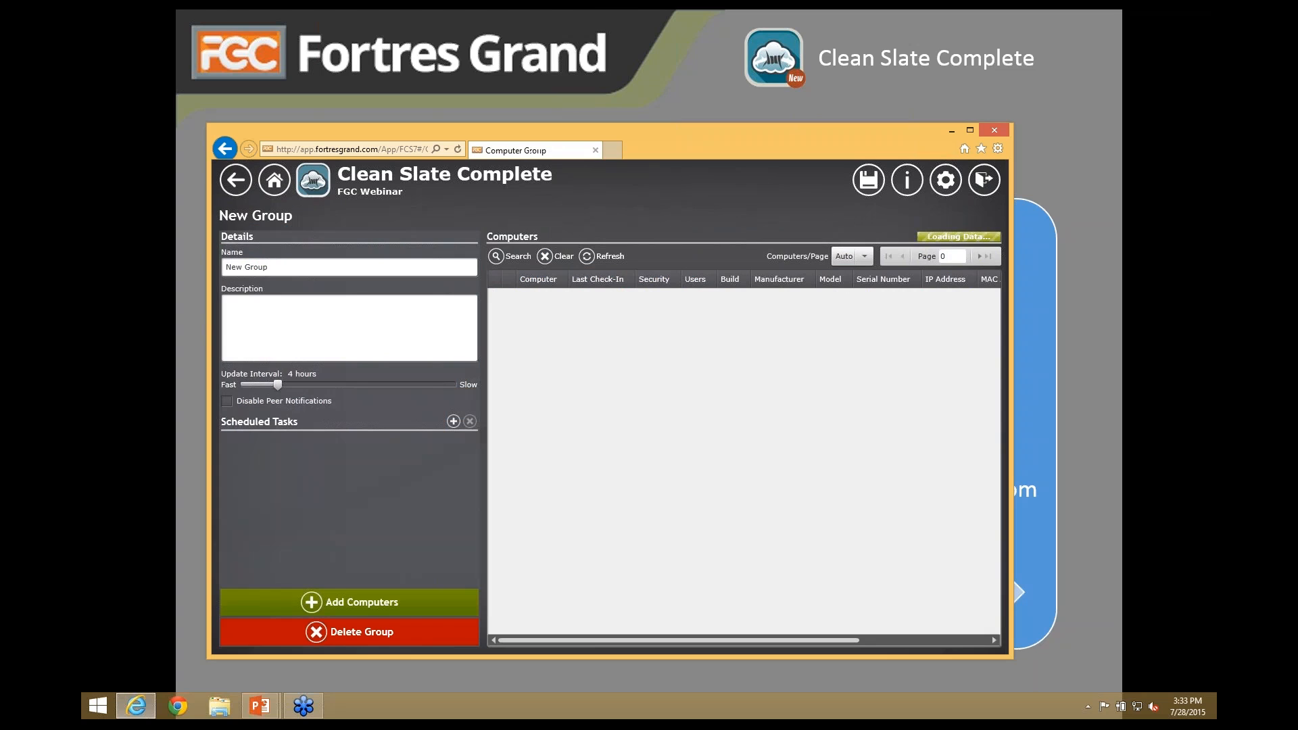
key(ctrl+a)
text(Webinar)
text(pute)
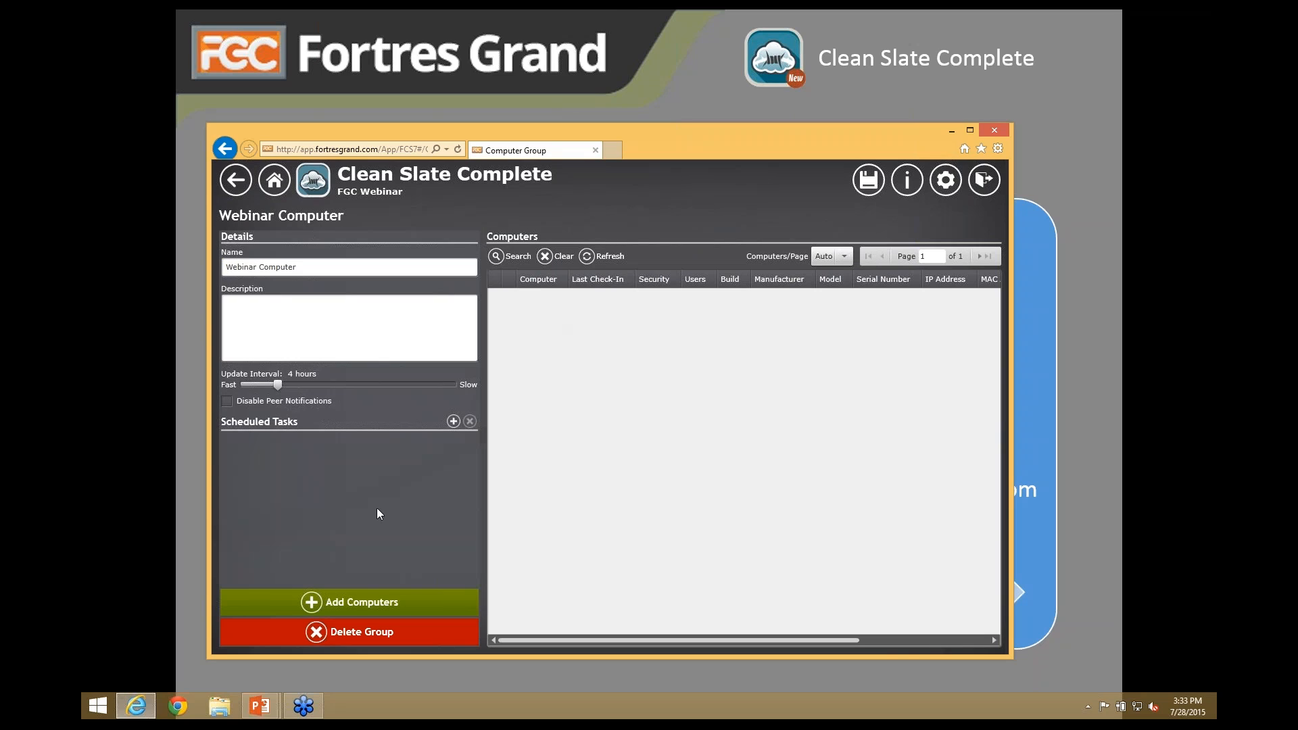
click(383, 605)
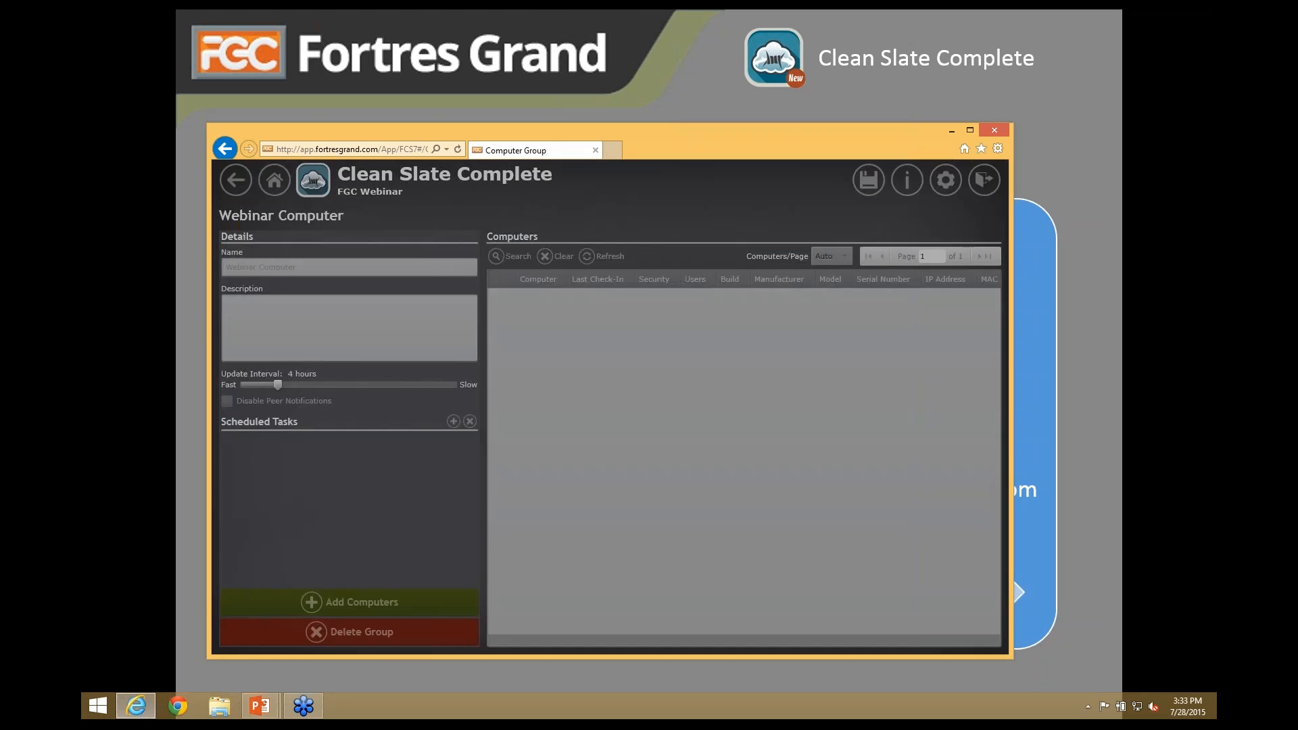
click(445, 348)
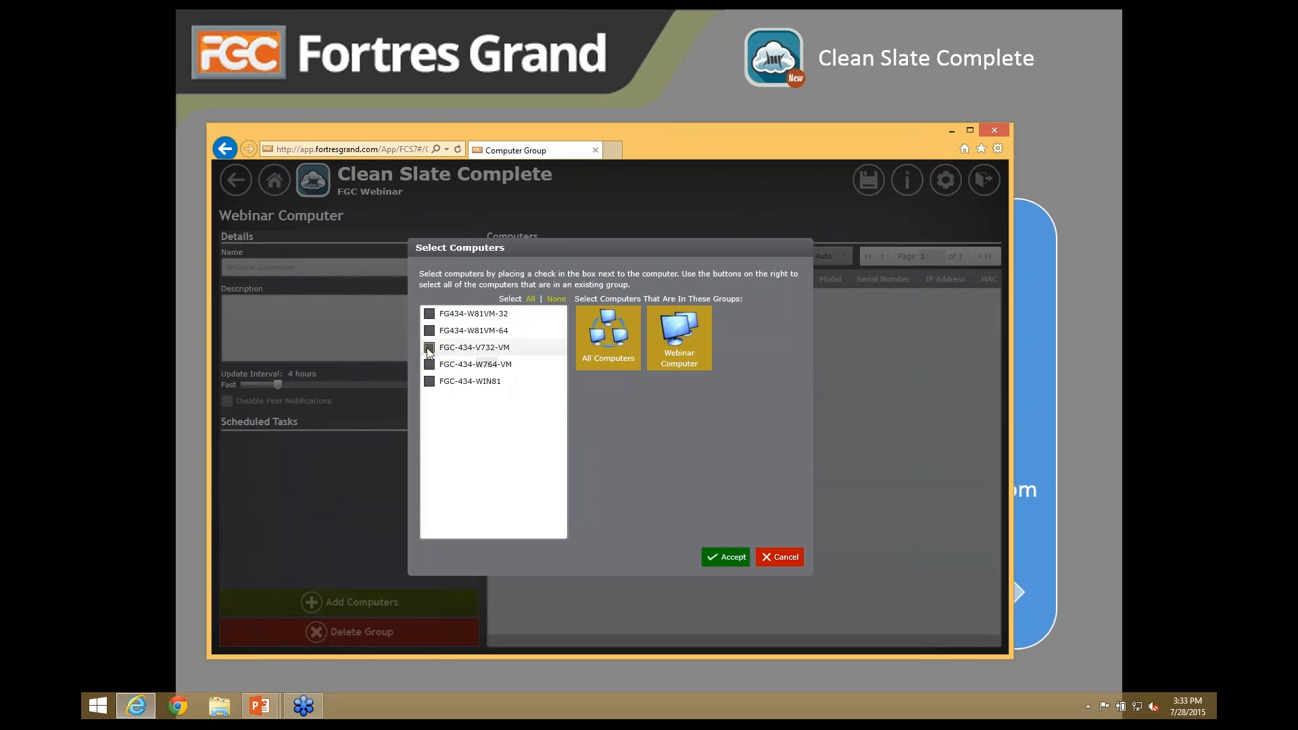
click(725, 556)
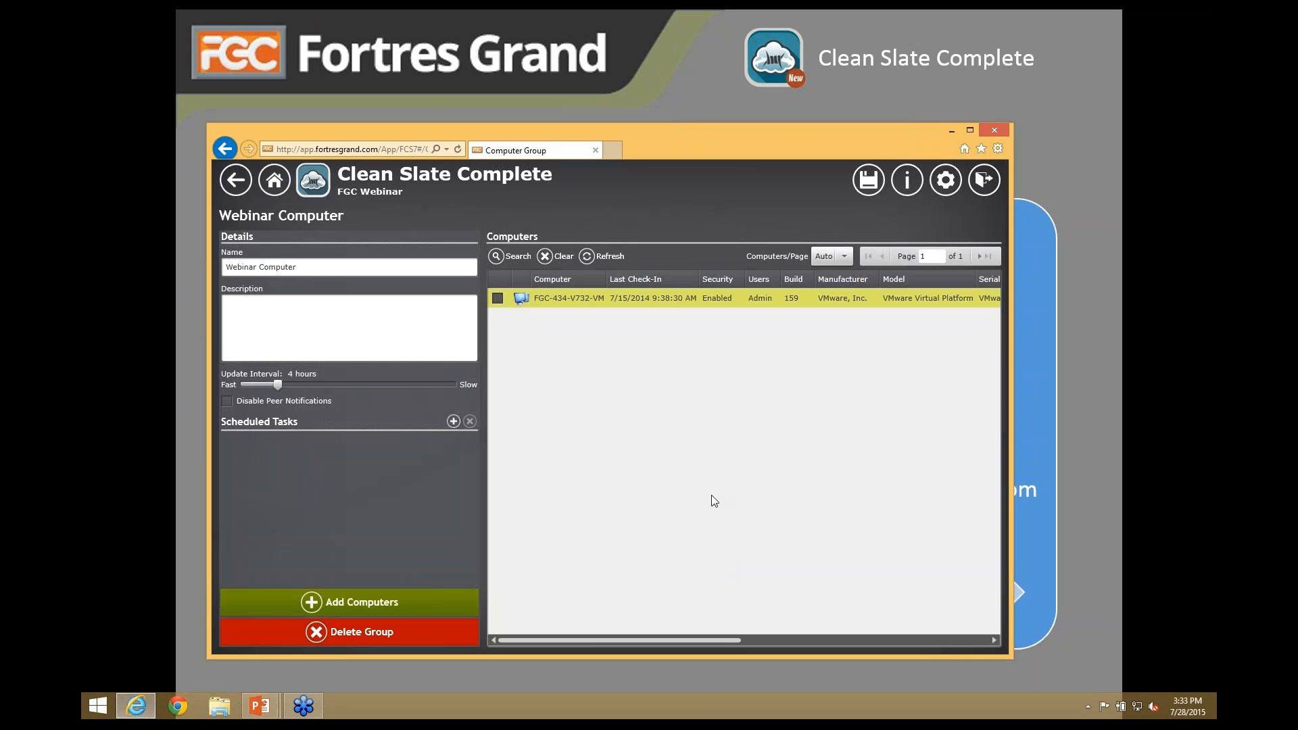
click(234, 181)
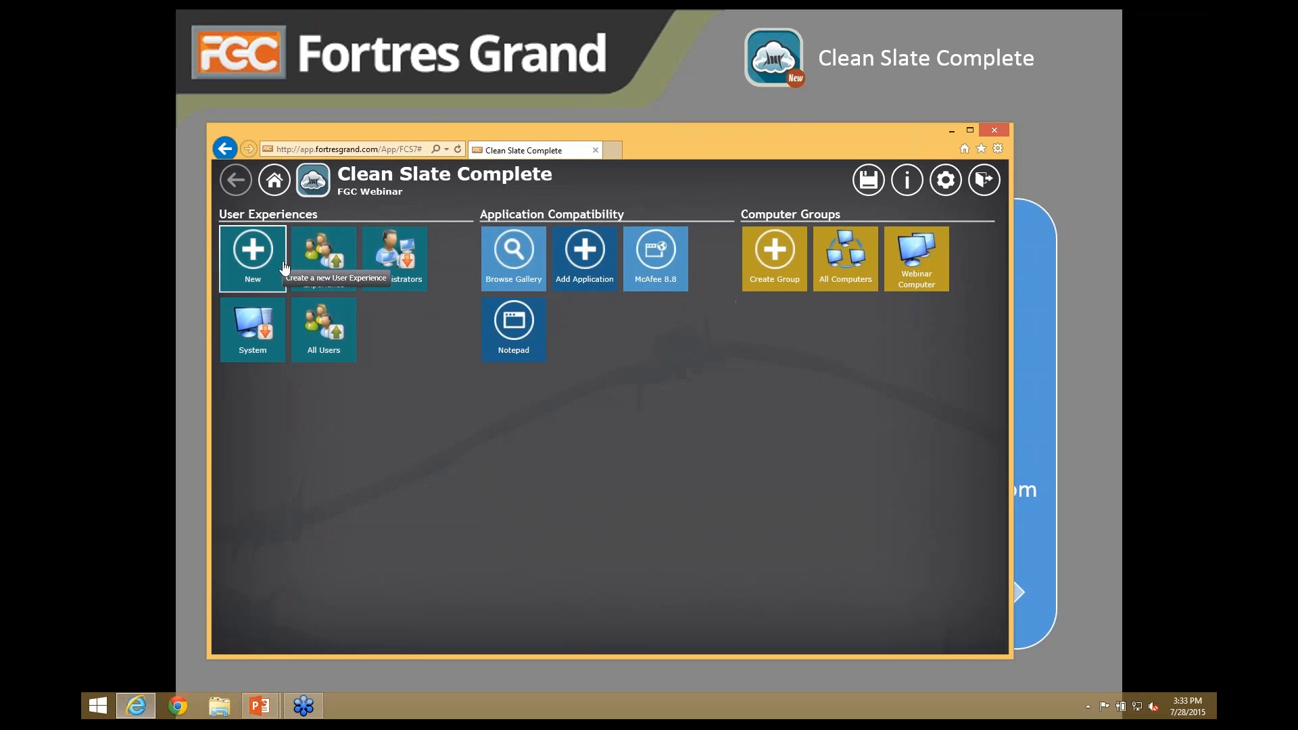
- Start a new user experience covering the Webinar Computer group instead of All Computers
click(317, 267)
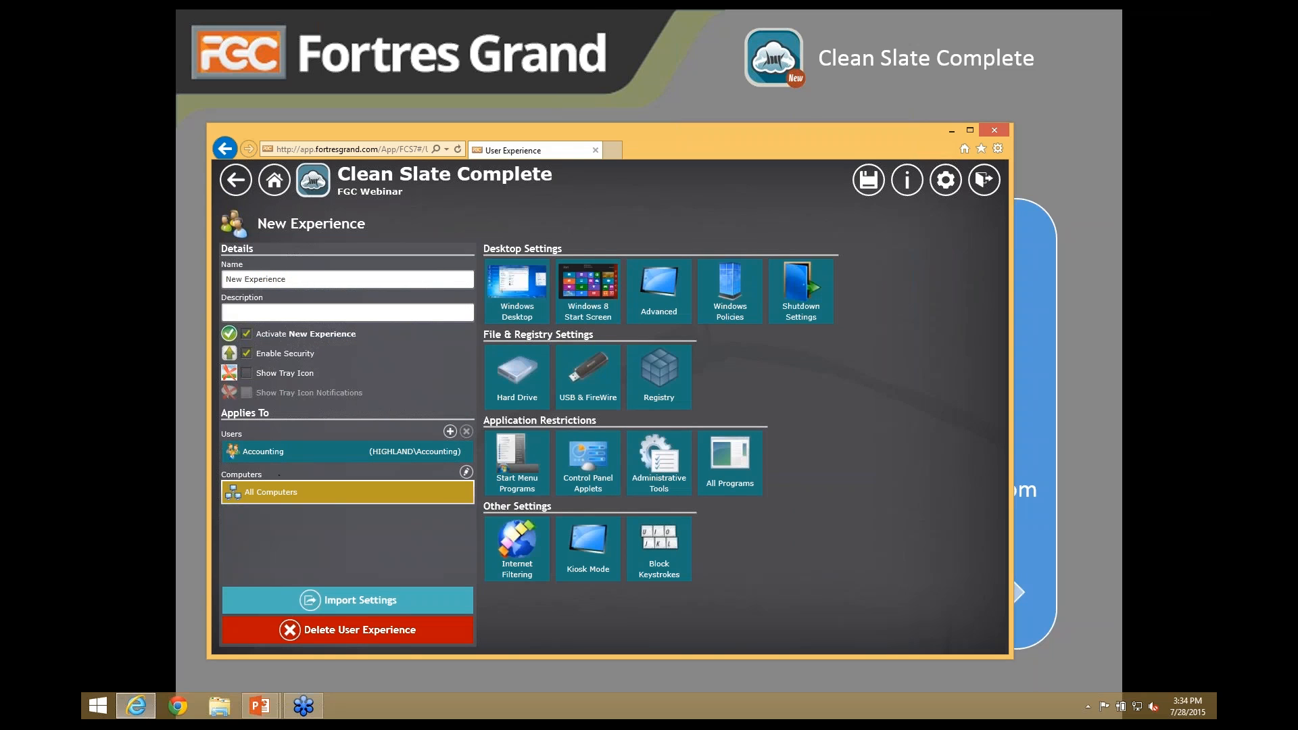
click(466, 472)
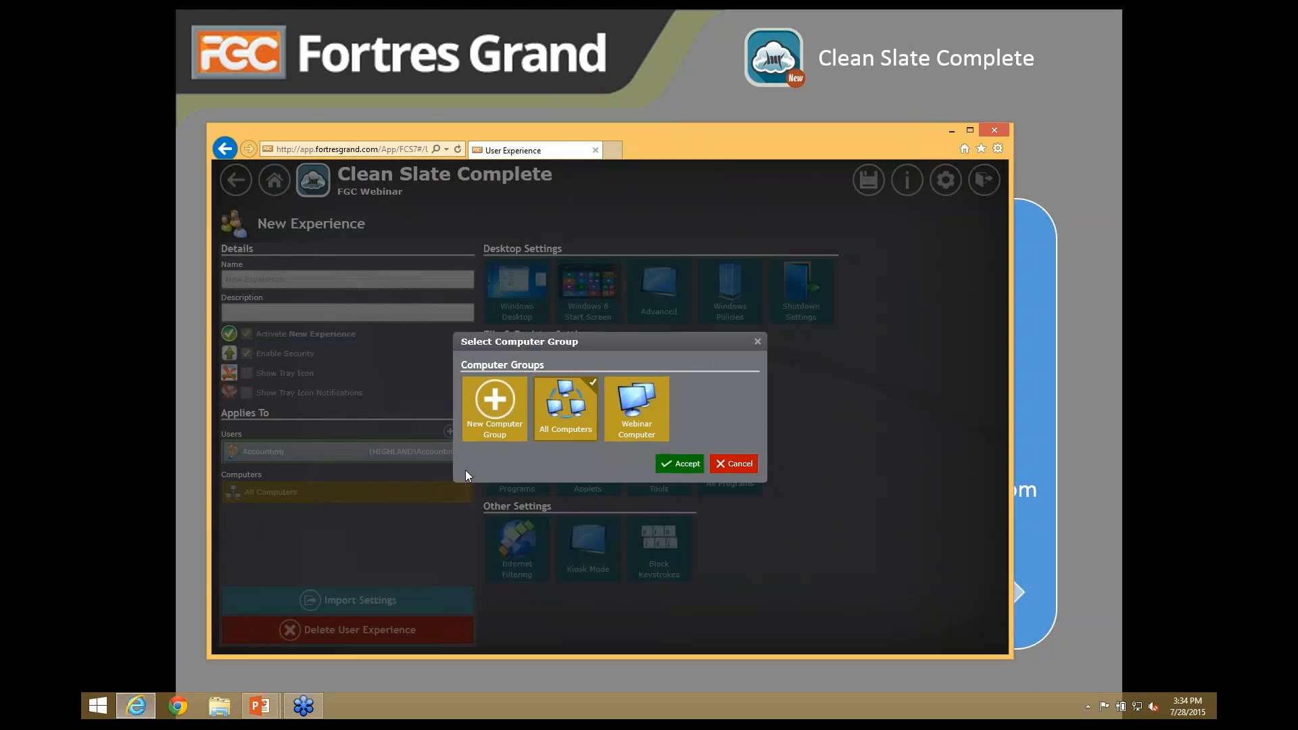
click(664, 382)
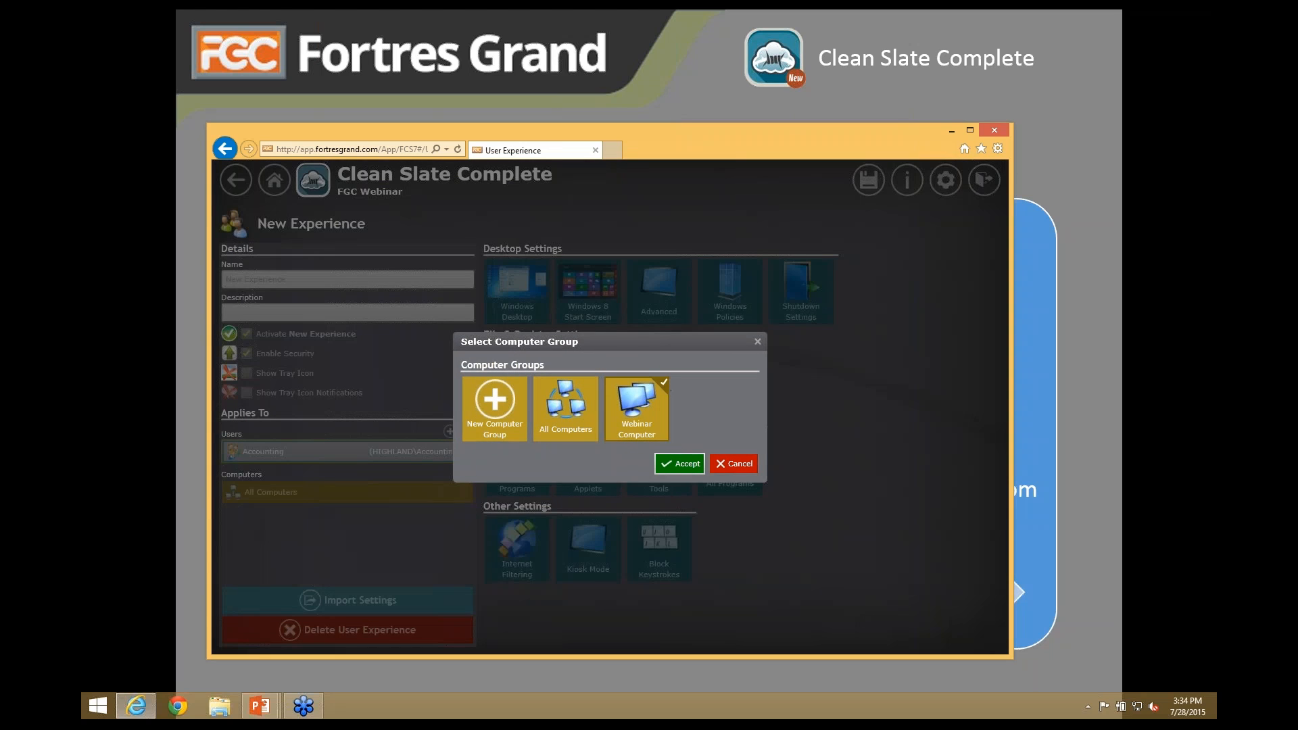
click(680, 464)
- Replace the Accounting users with Everyone as the experience's audience
click(455, 445)
click(467, 431)
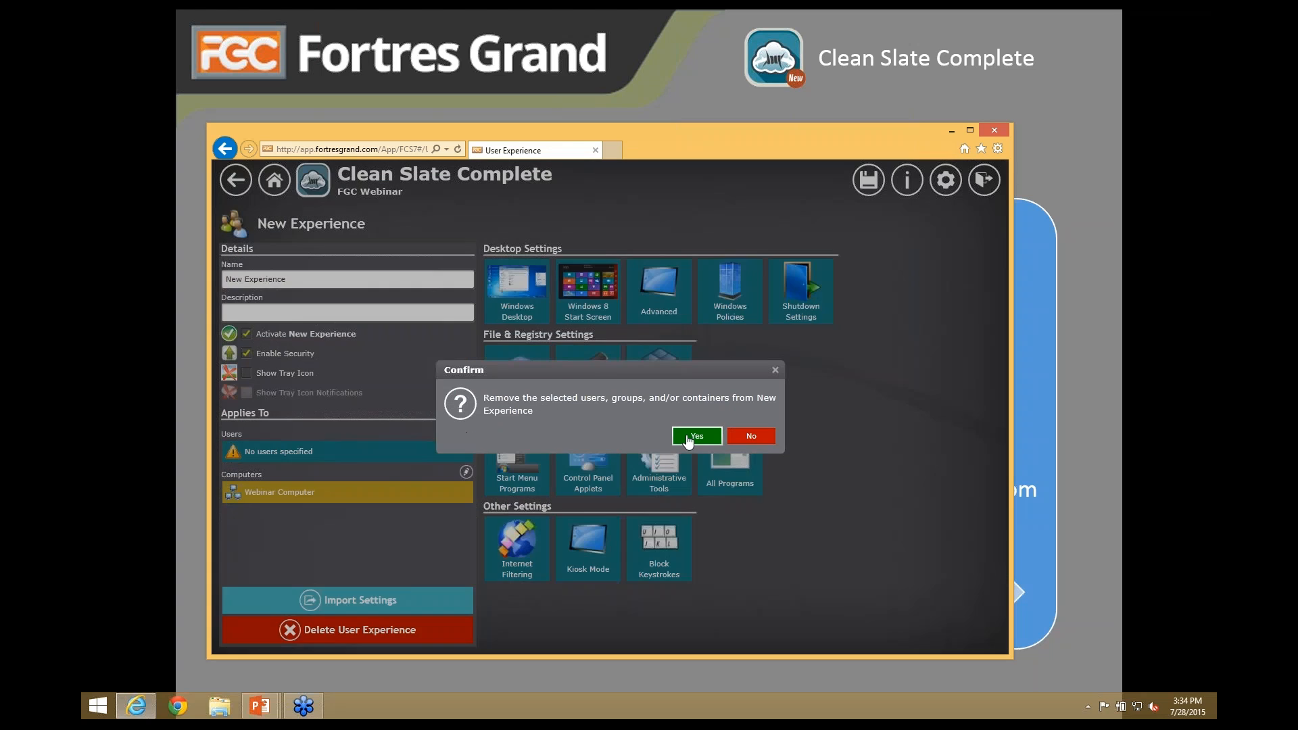
click(696, 436)
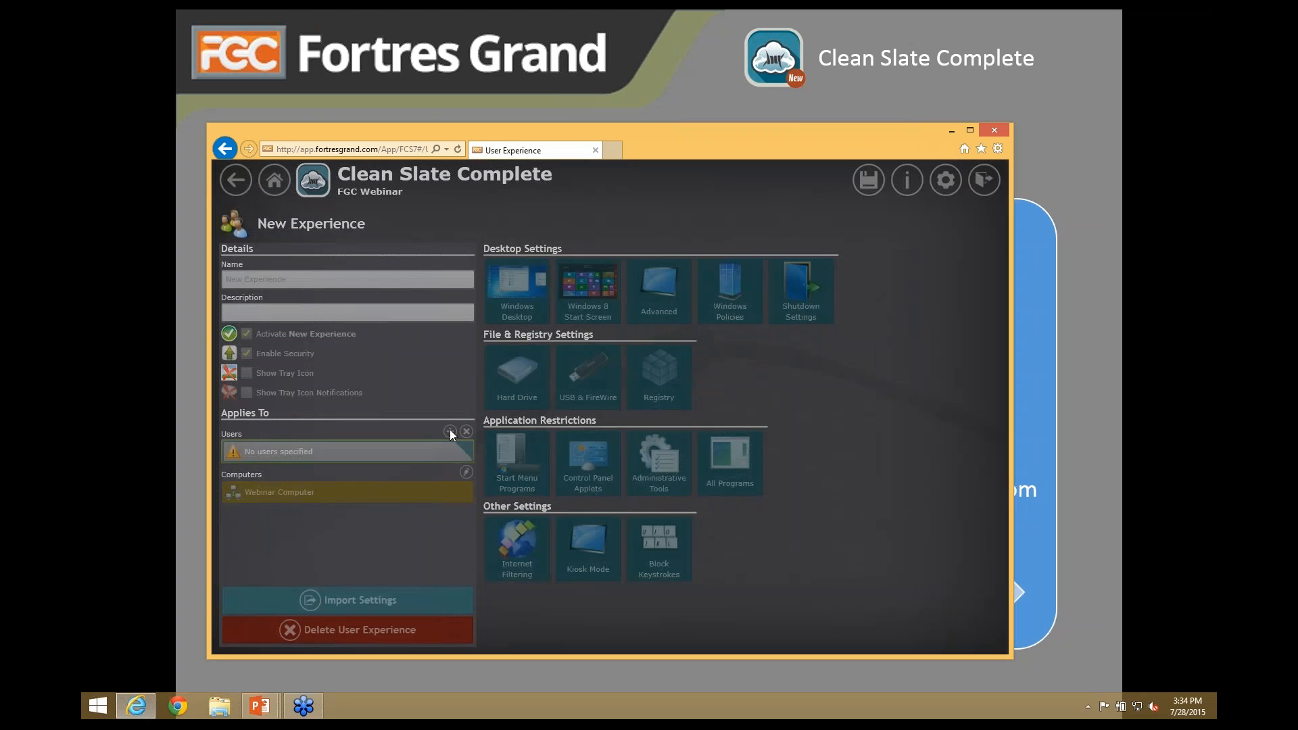
click(449, 432)
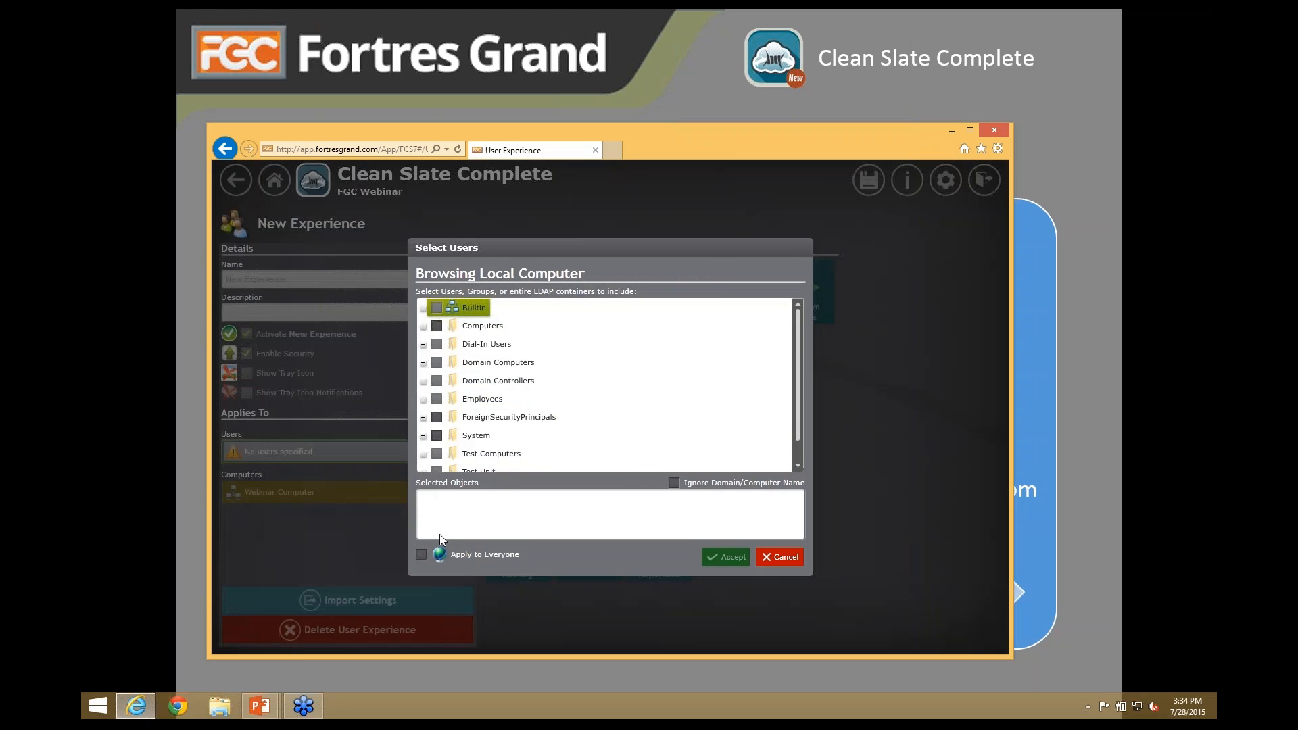
click(420, 555)
click(725, 557)
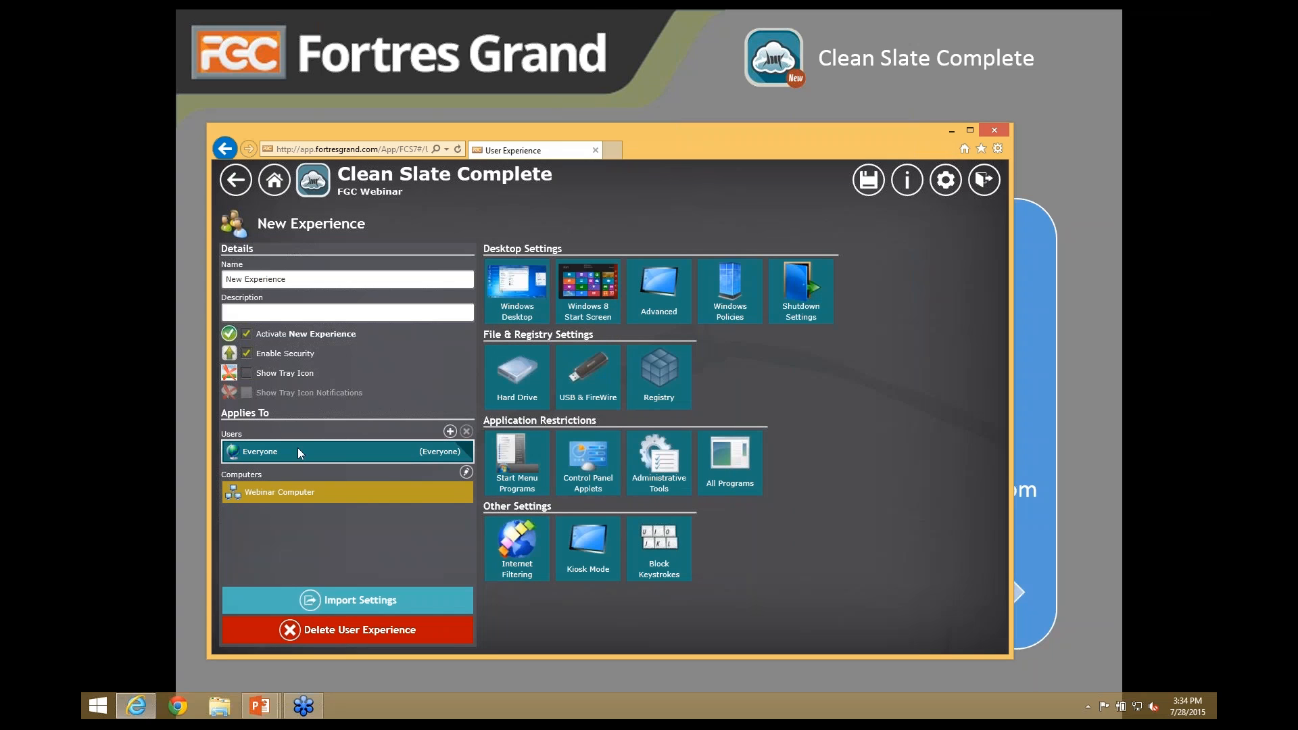
- Name the experience 'Webinar UX' and return to the main dashboard
click(273, 500)
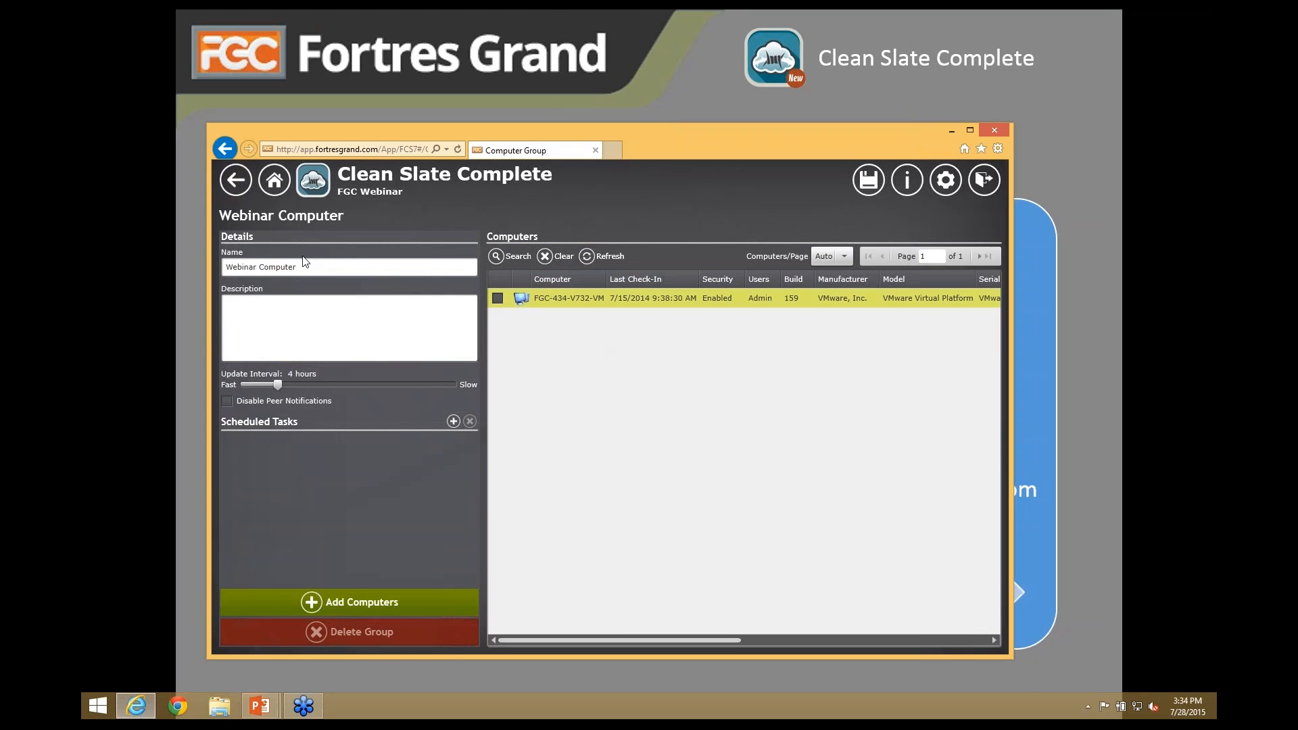
click(236, 181)
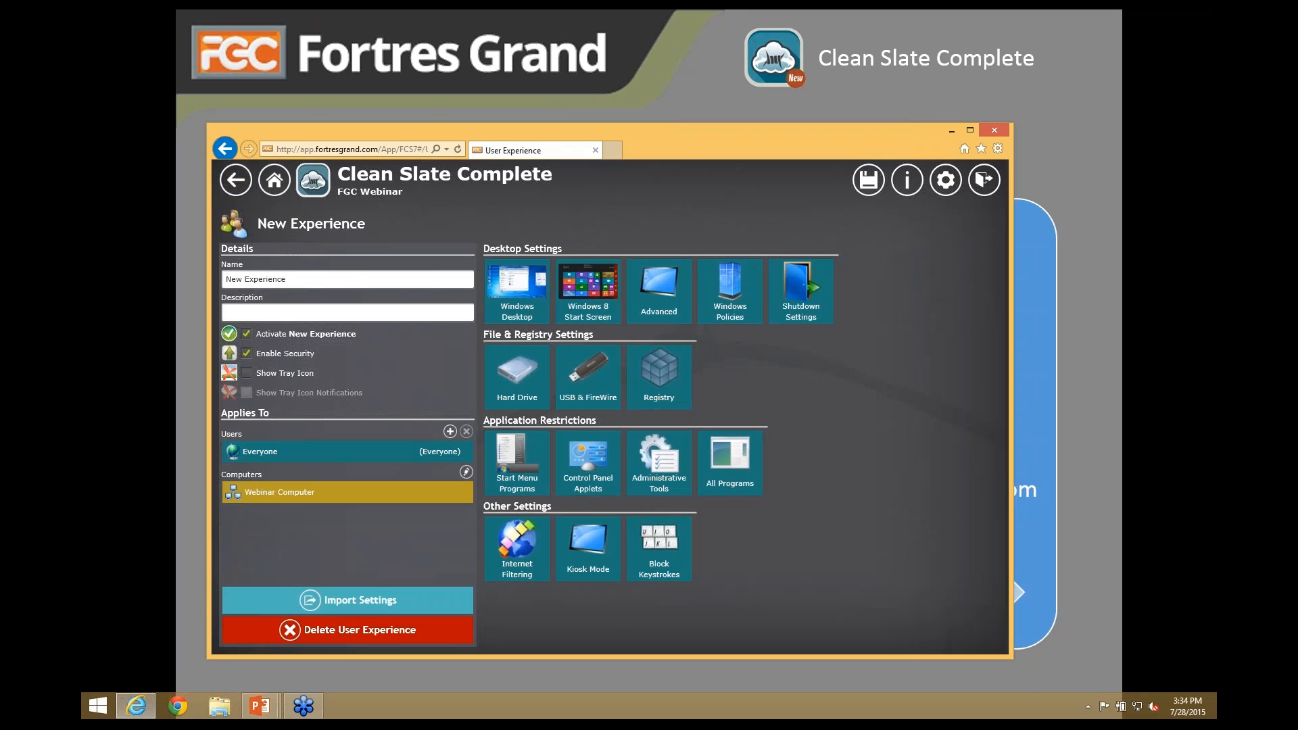
click(298, 282)
key(ctrl+a)
text(Web)
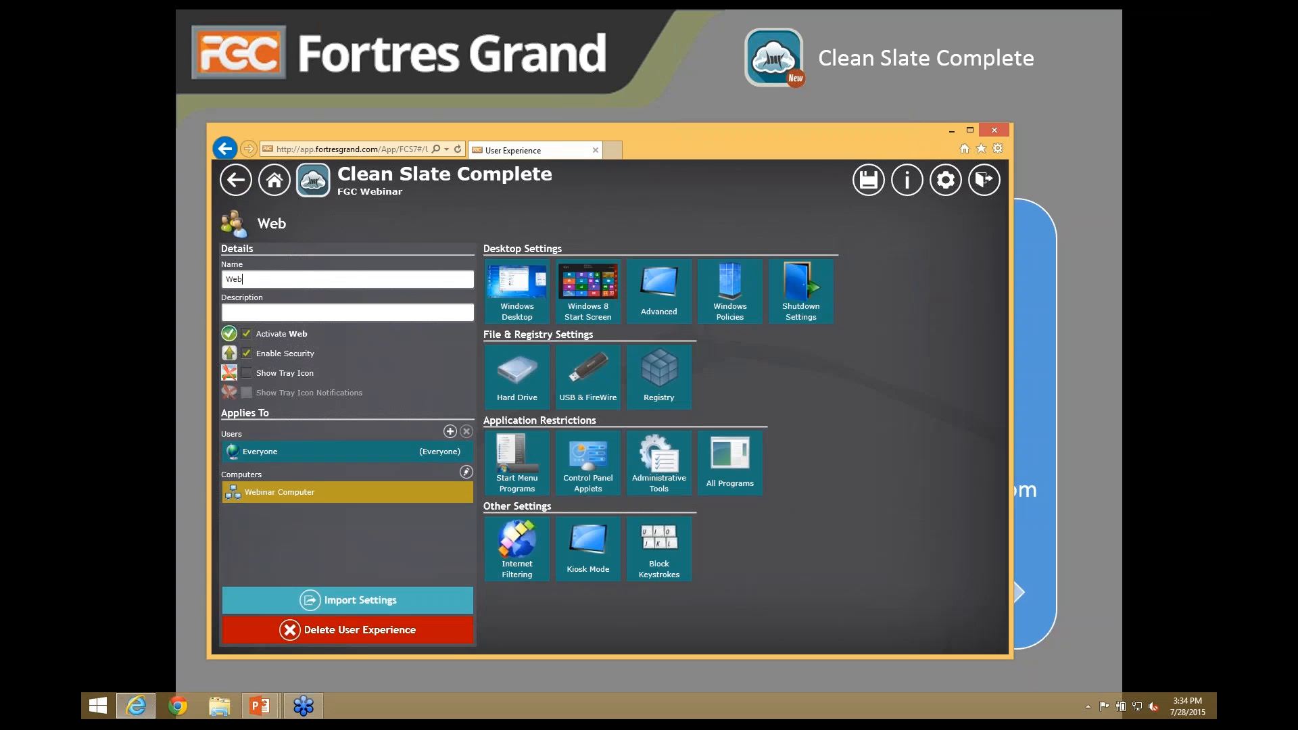
text(inar UX)
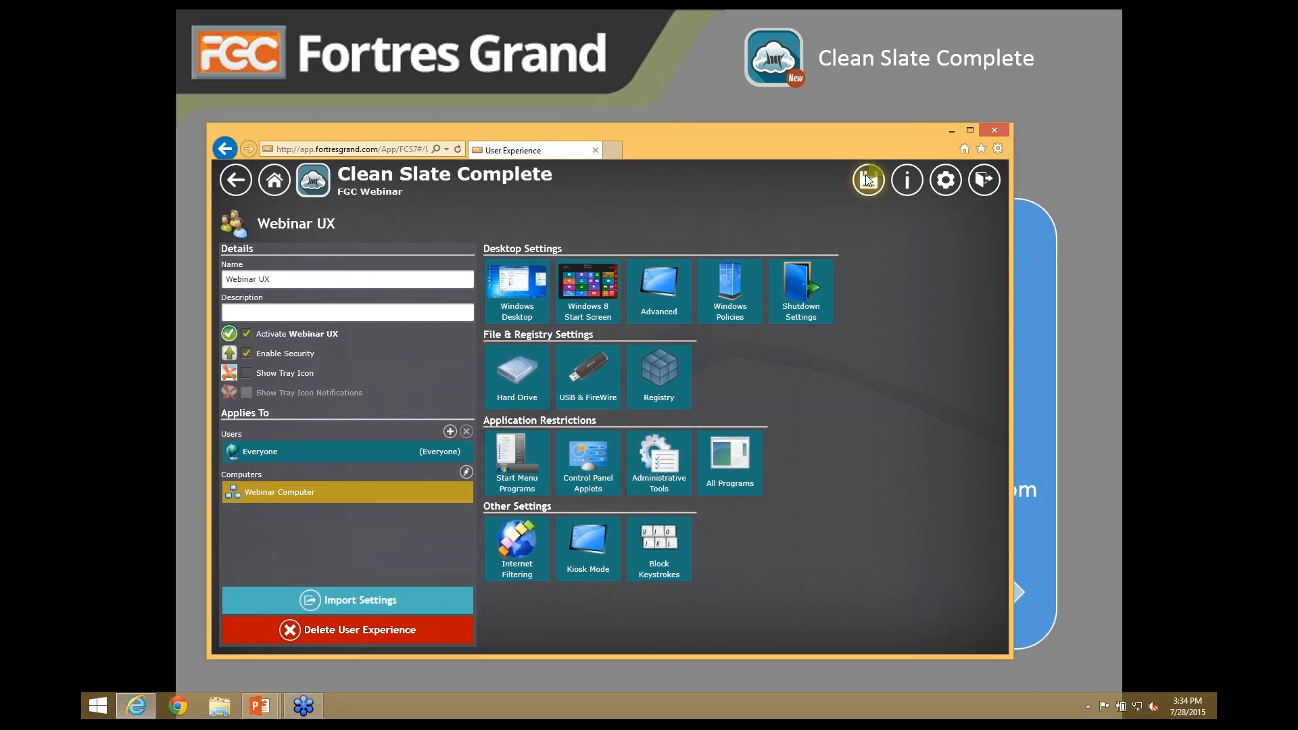
click(272, 181)
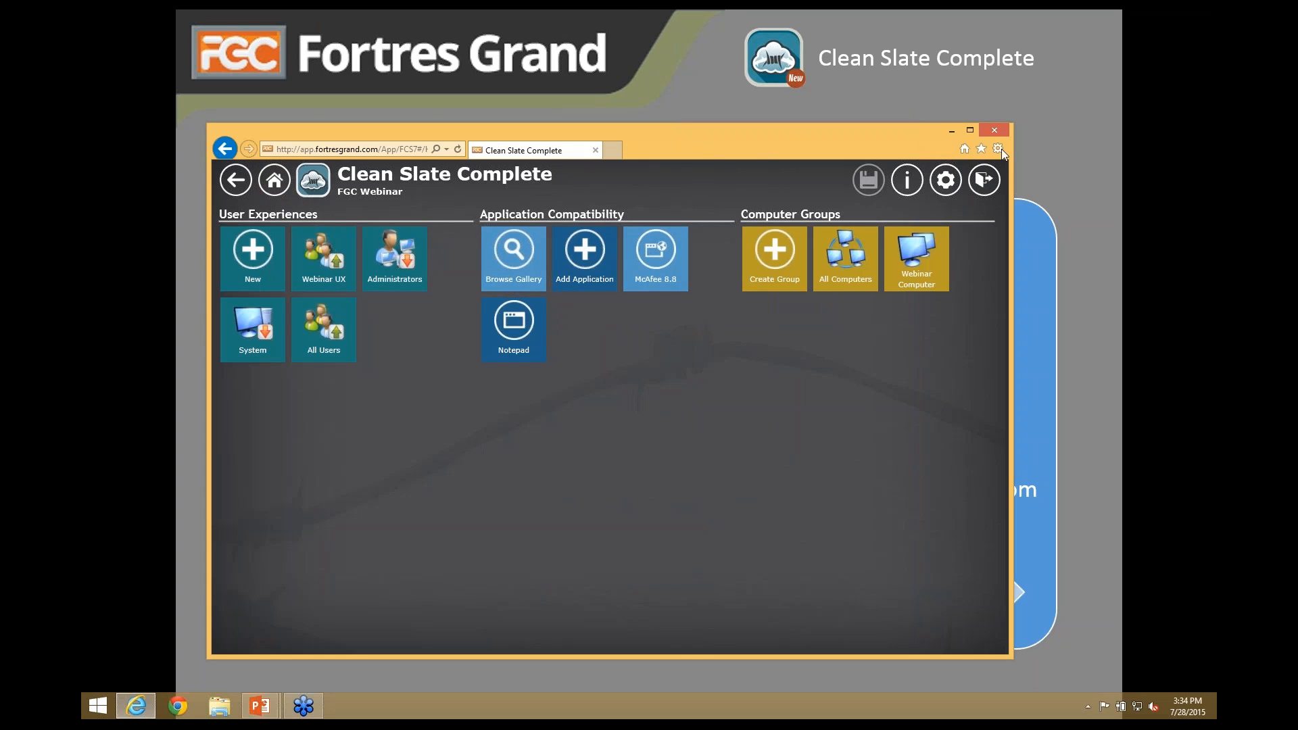
- Minimise the portal browser and launch the local Clean Slate Complete client with Ctrl+Shift+Esc
drag(865, 144, 829, 139)
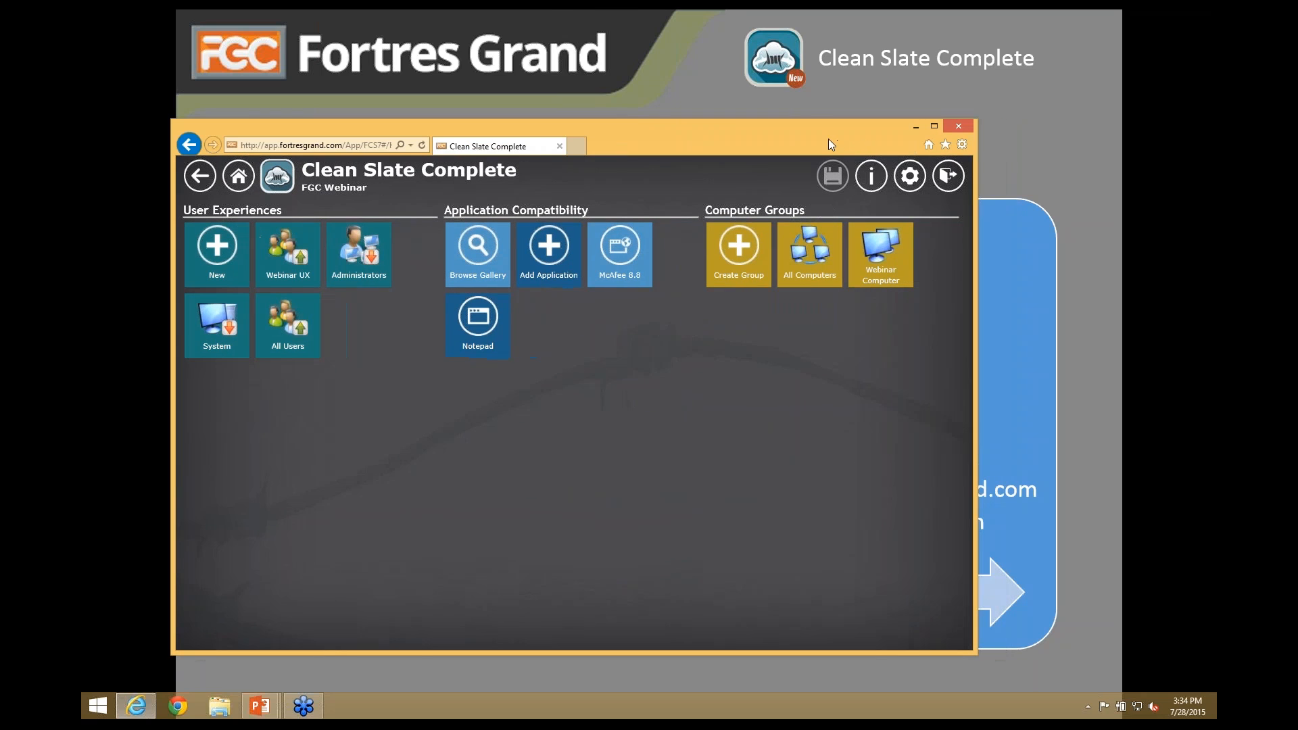
click(916, 126)
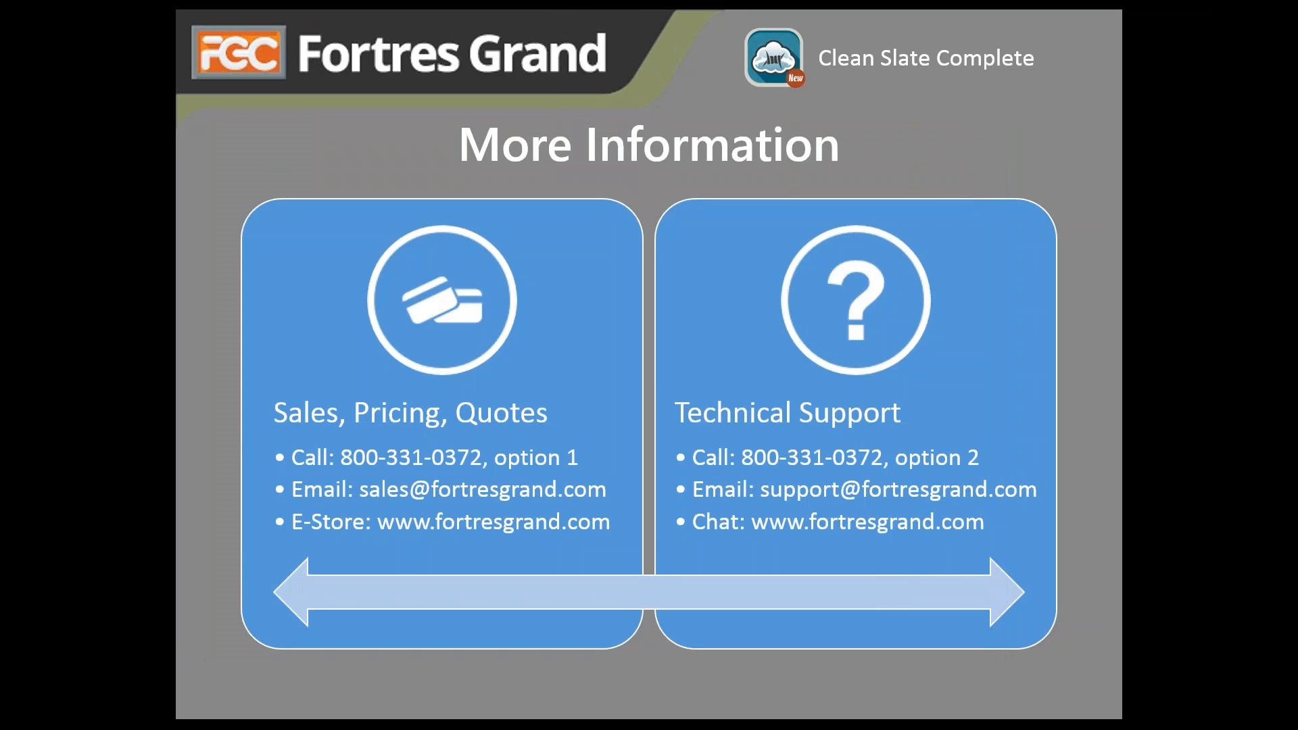
key(ctrl+shift+Escape)
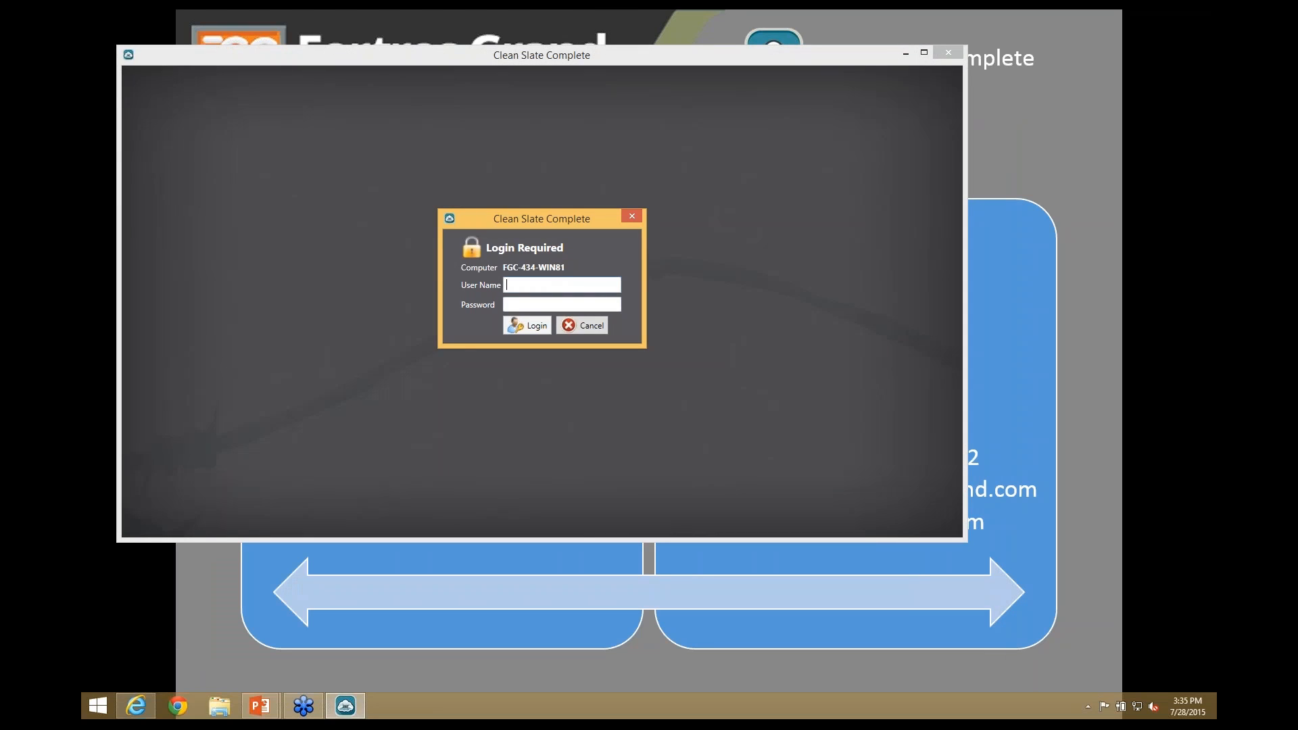
- Sign in to the local client with the webinar account's username and password
text(fgc-webinar)
key(Tab)
text(******)
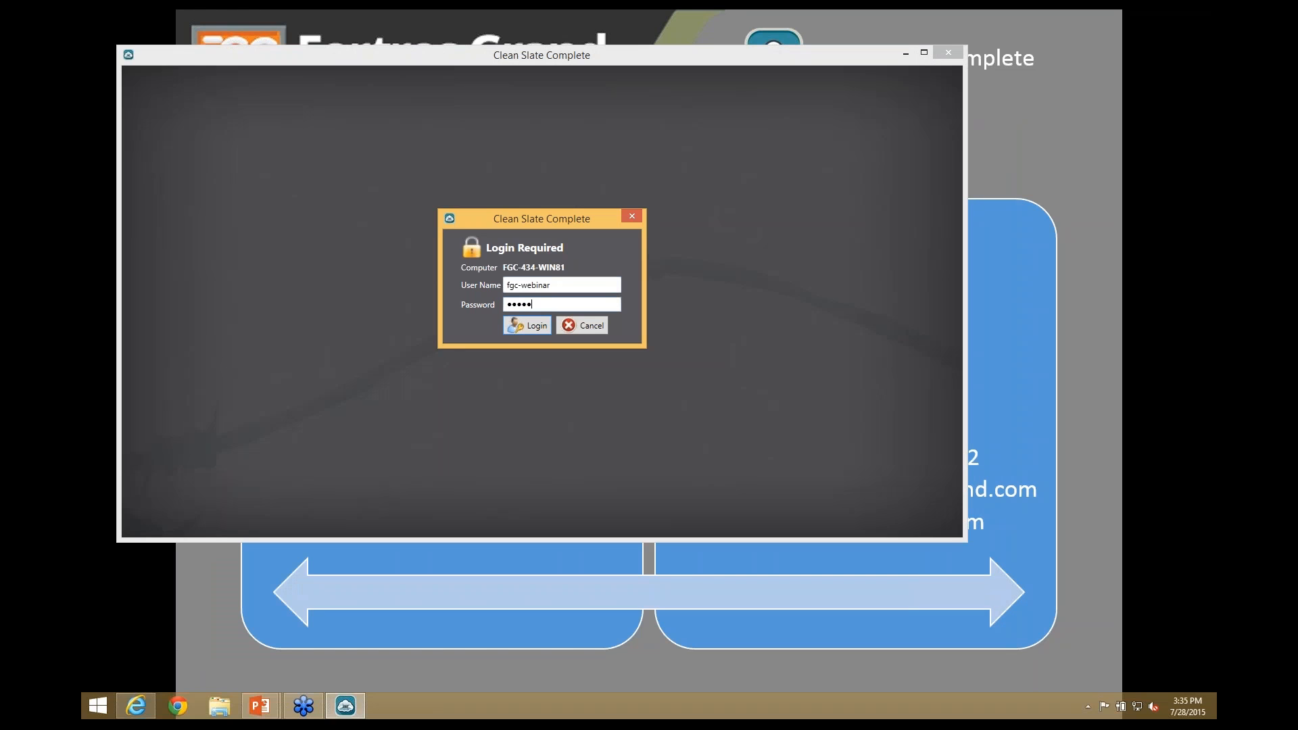
text(**)
key(Return)
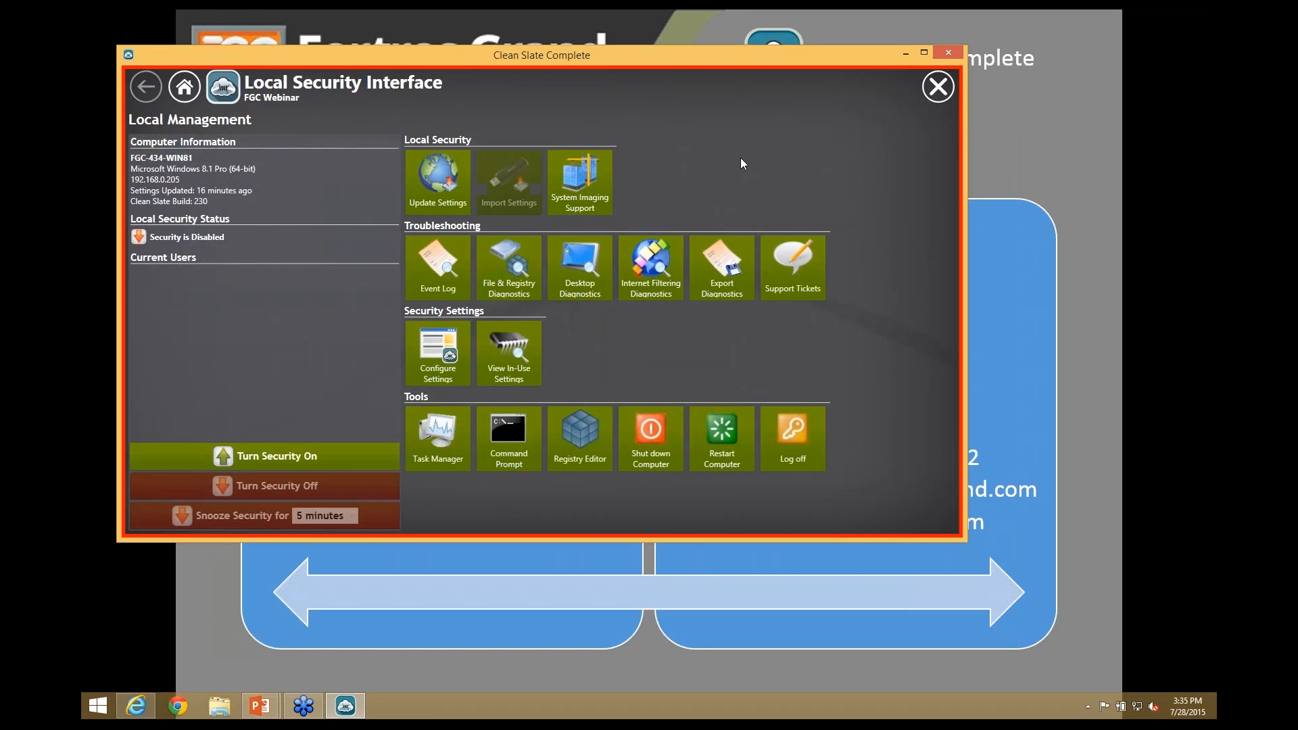
drag(420, 59, 441, 72)
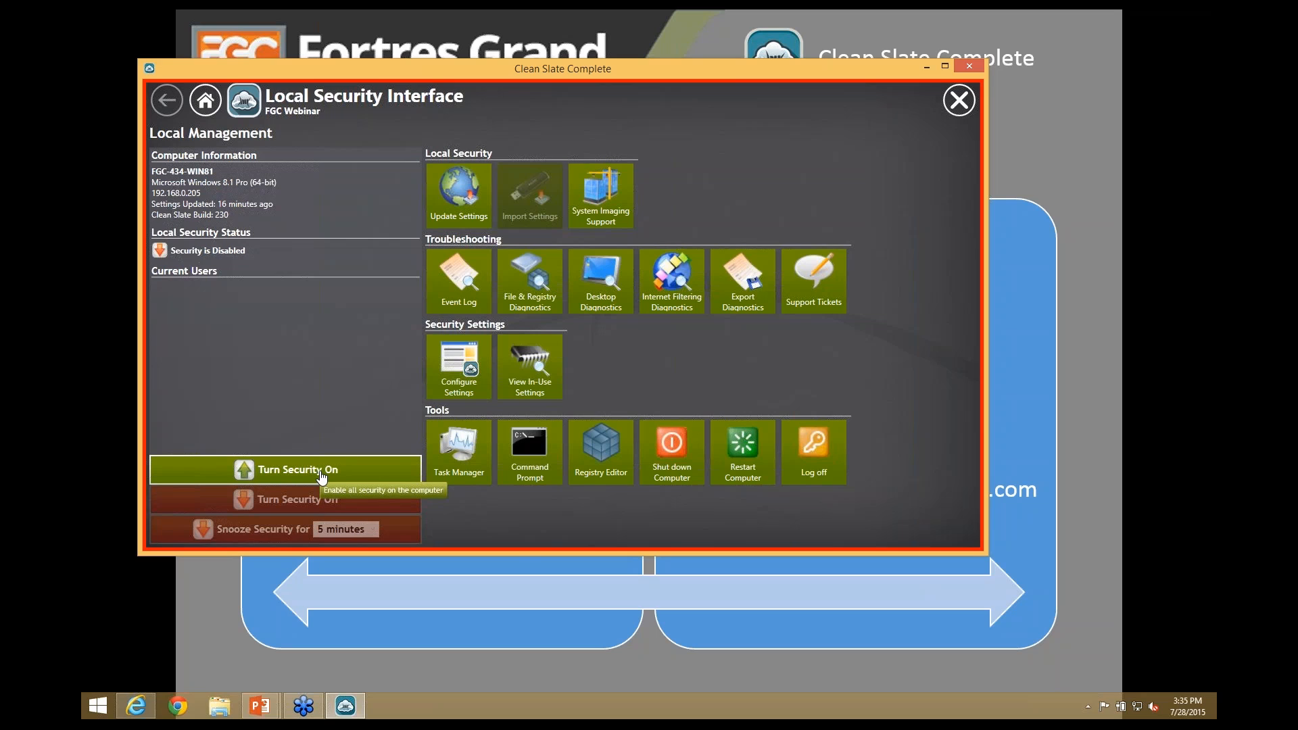
- Check the Event Log and File & Registry Diagnostics, update security settings, then exit
click(460, 284)
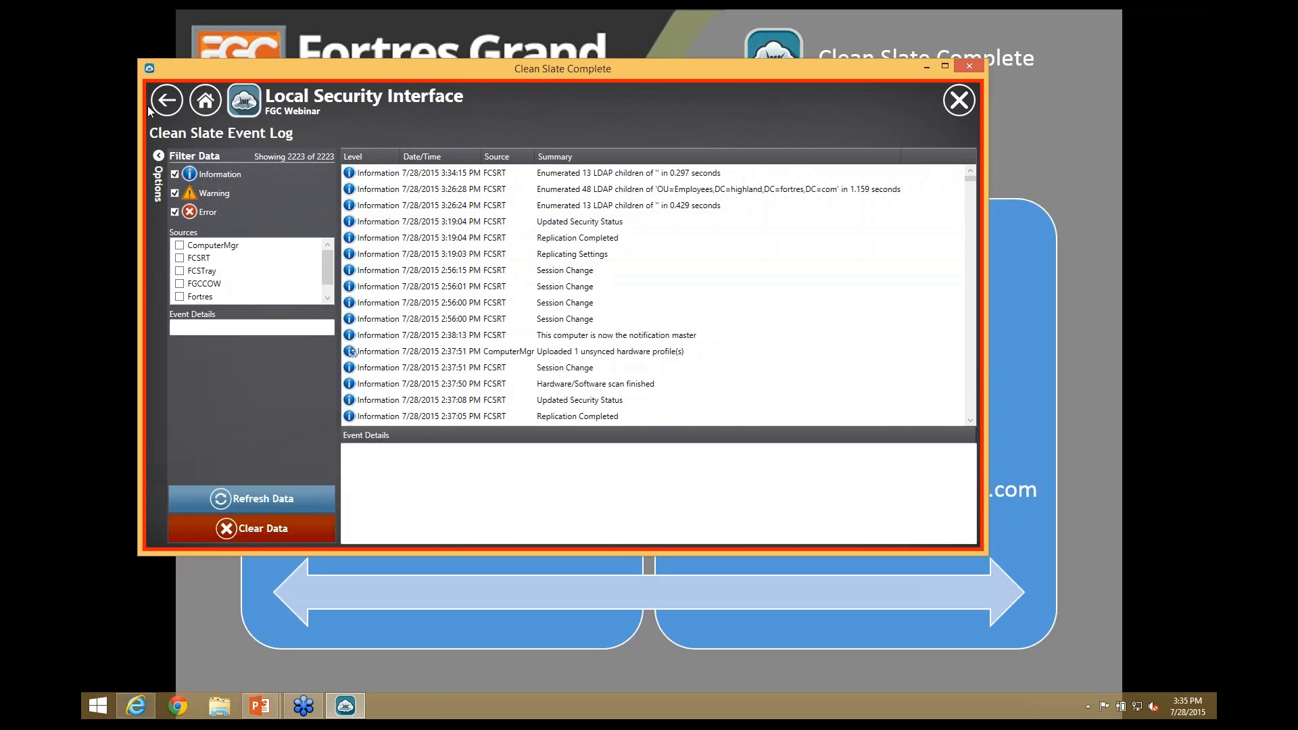
click(173, 101)
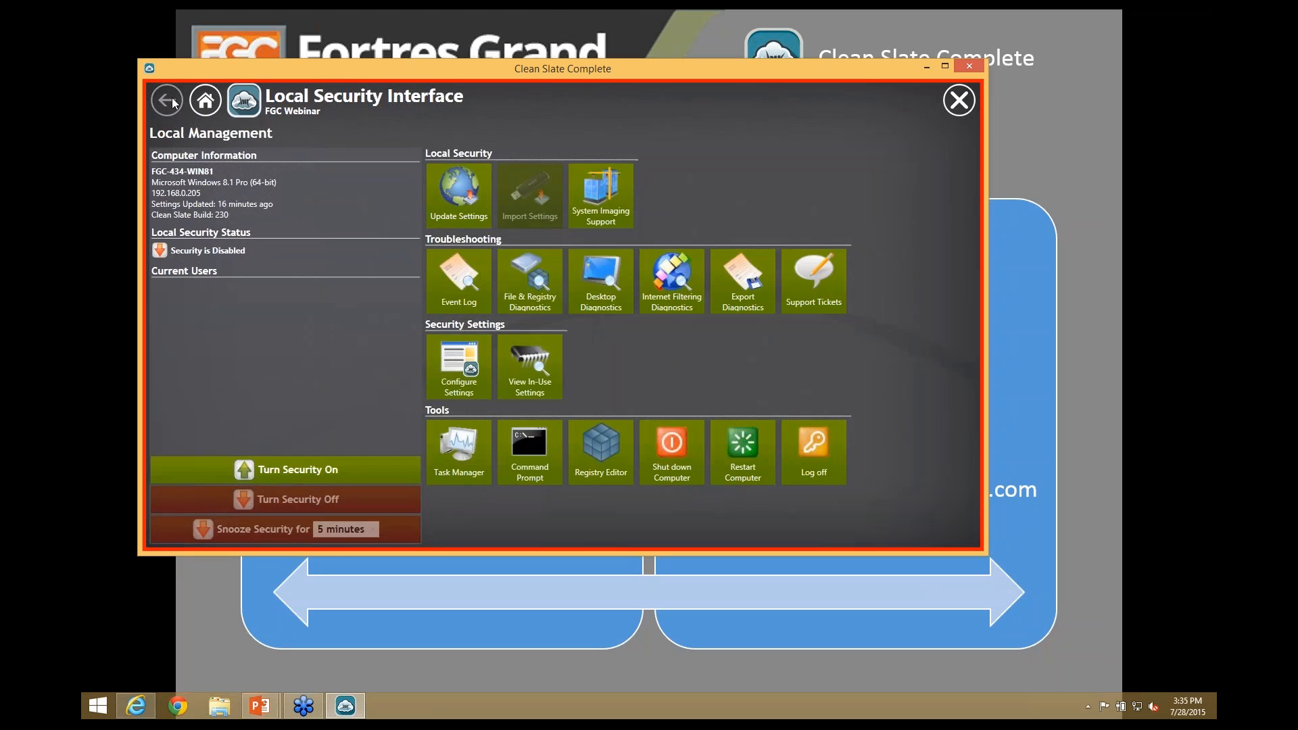
click(535, 297)
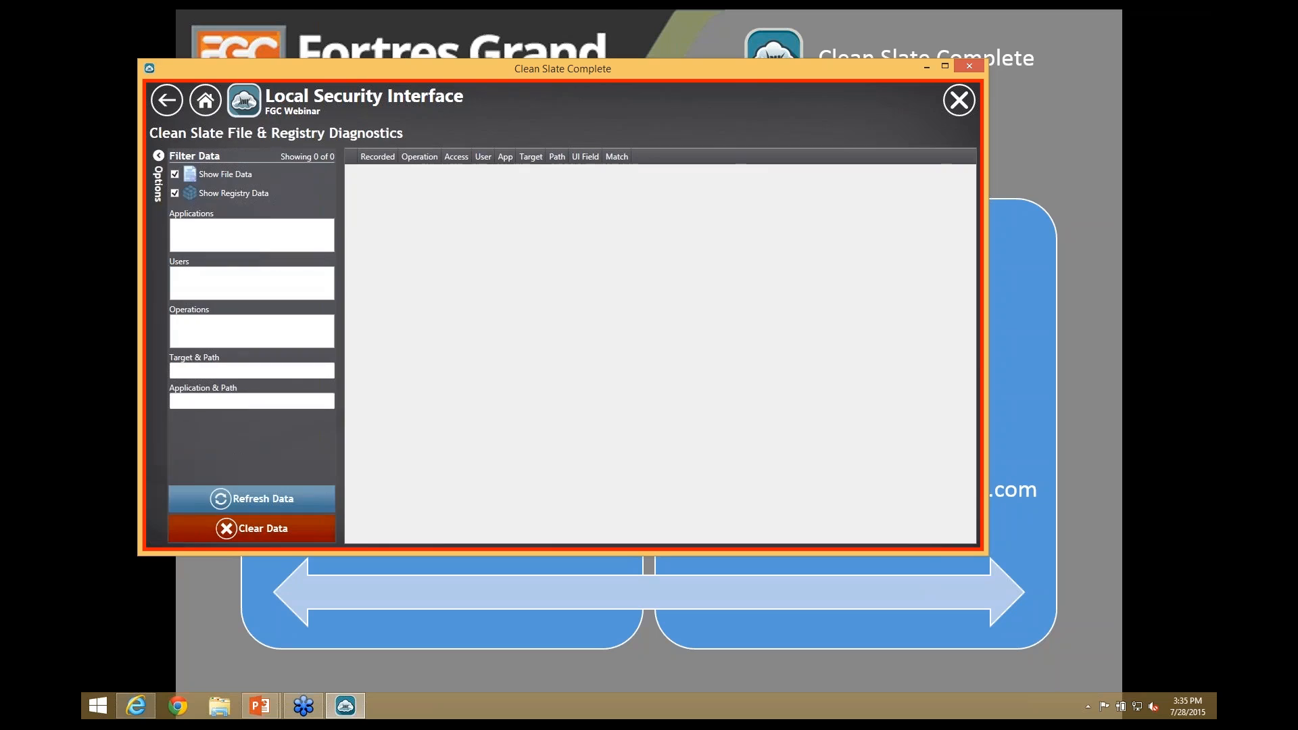
click(172, 107)
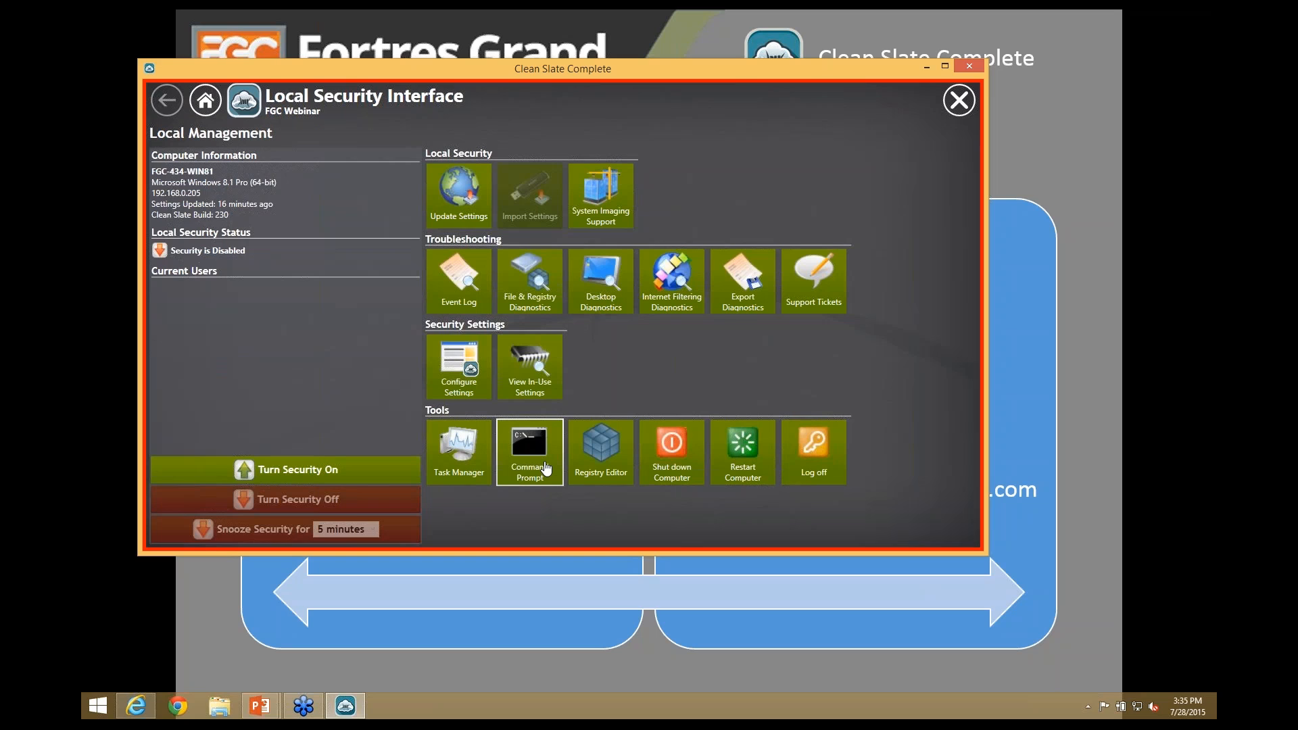
click(462, 201)
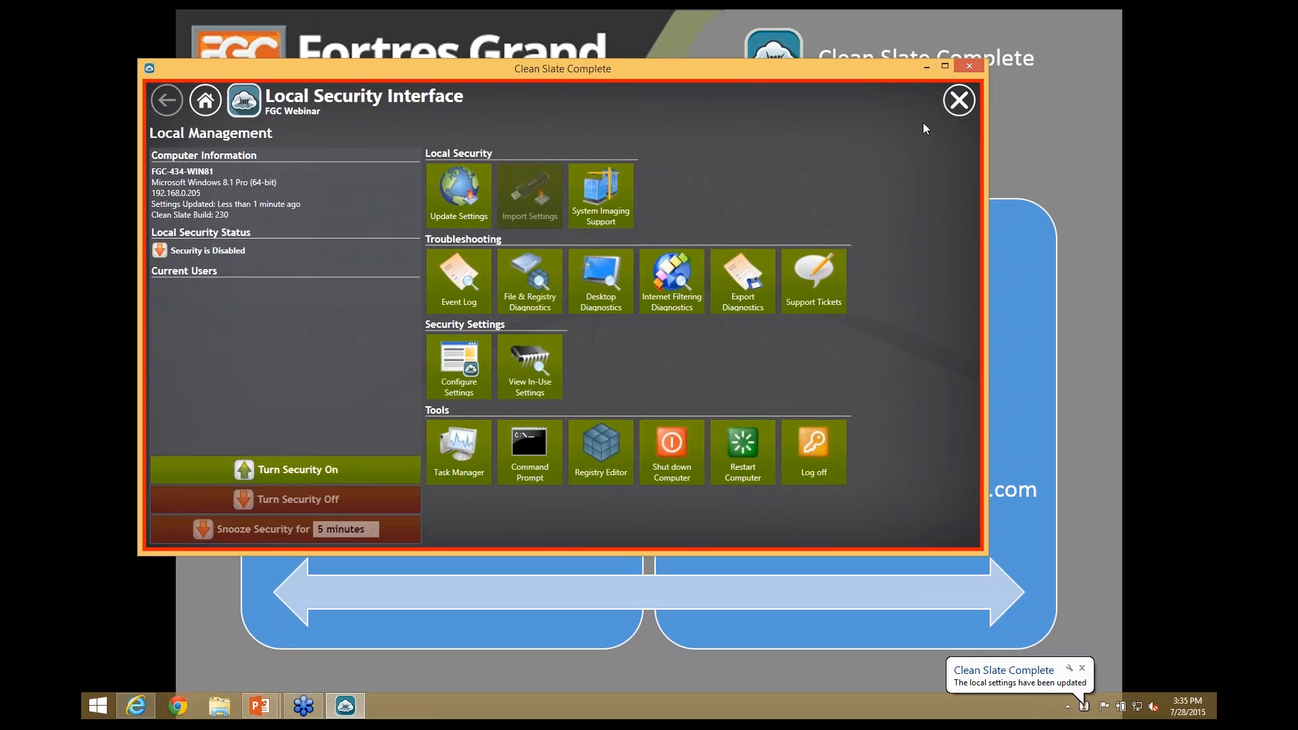
click(957, 102)
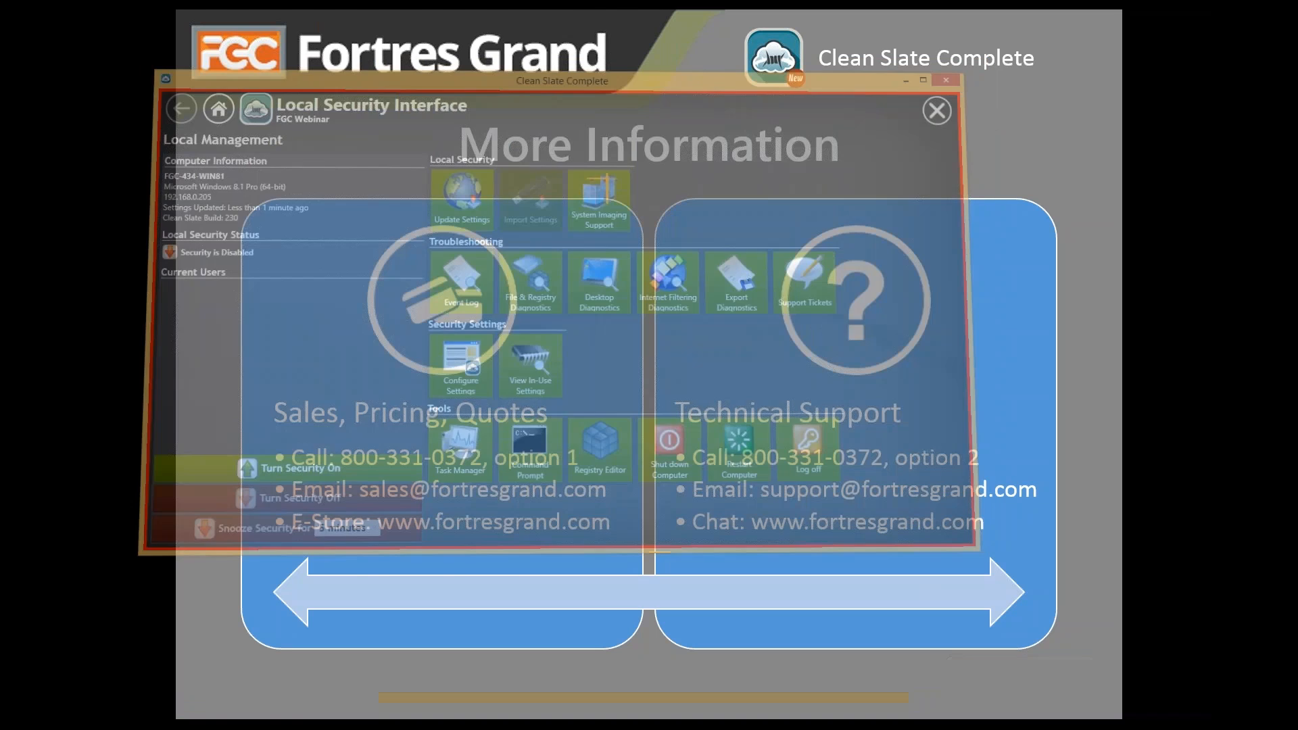